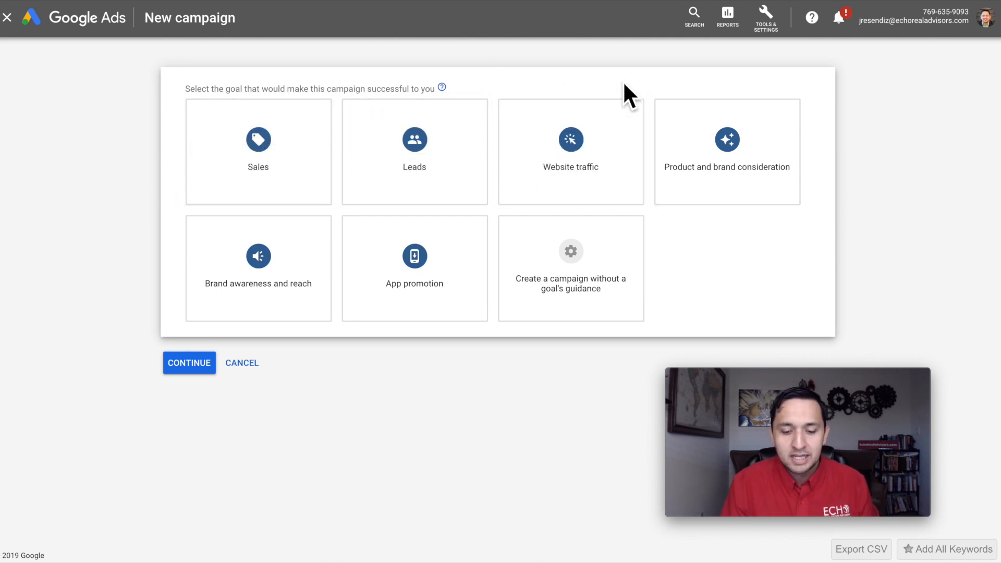
# Preview the Video campaign type under the Sales goal and under the Leads goal
pyautogui.click(237, 152)
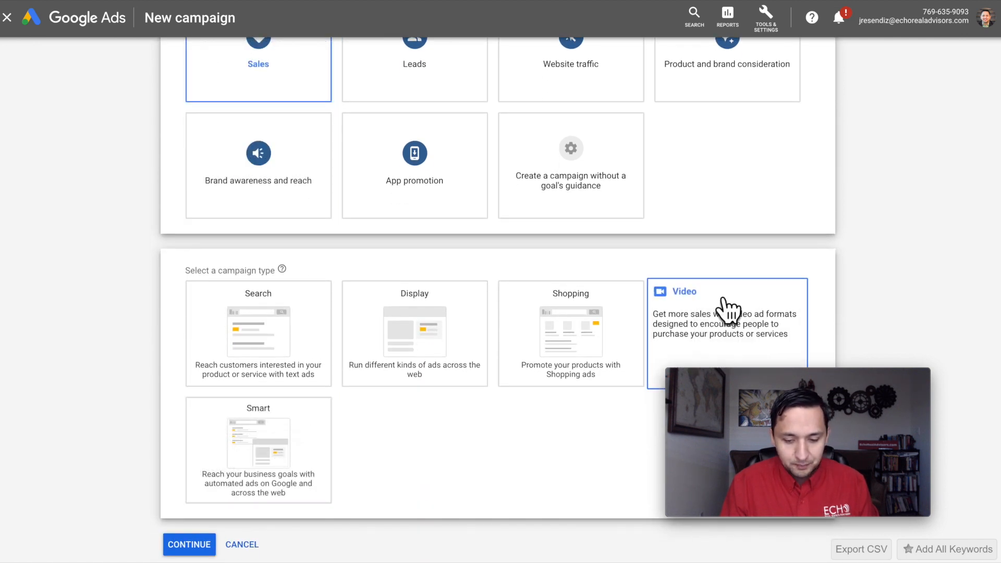
pyautogui.click(724, 308)
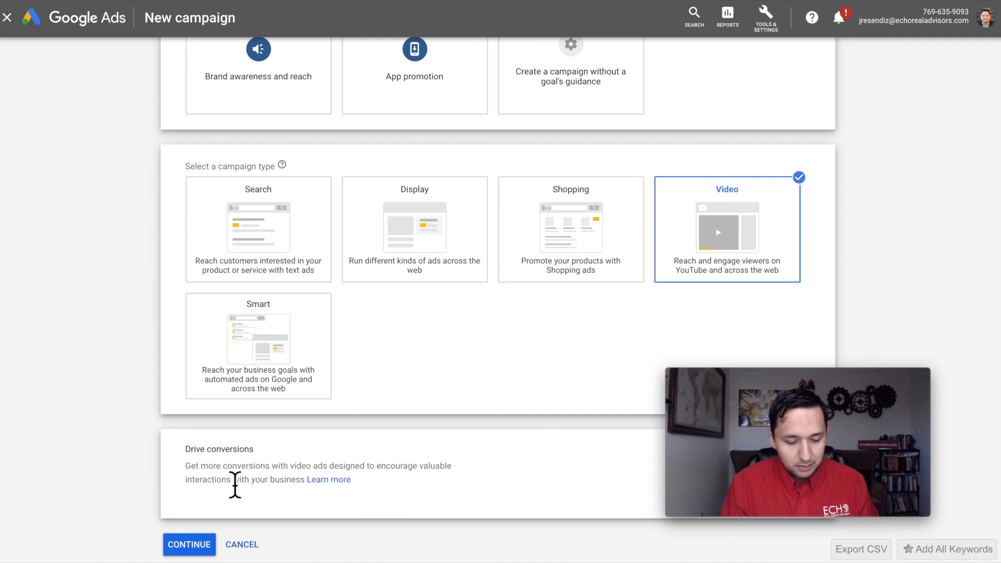
pyautogui.scroll(4, 303, 482)
pyautogui.click(402, 161)
pyautogui.scroll(-2, 402, 162)
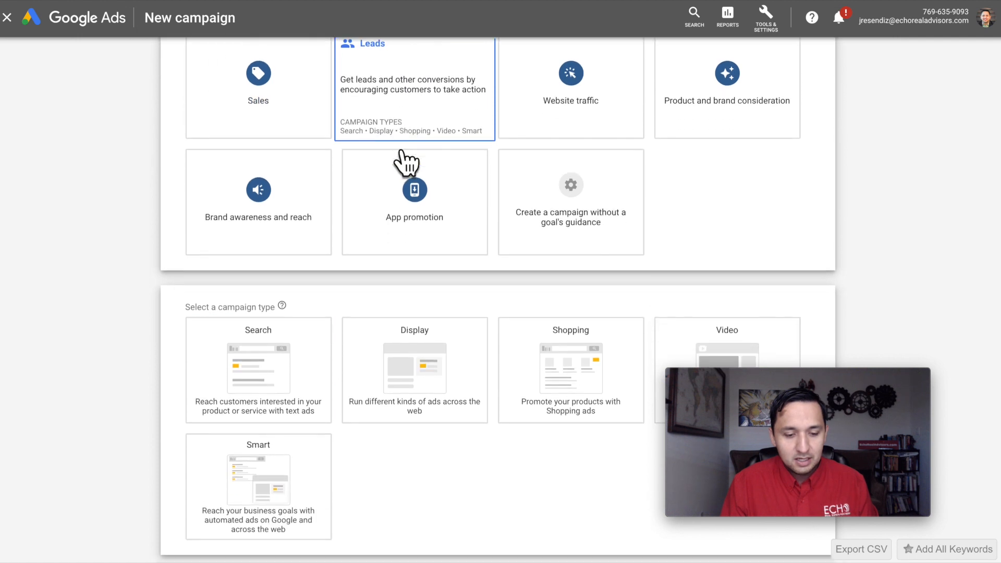
pyautogui.click(733, 313)
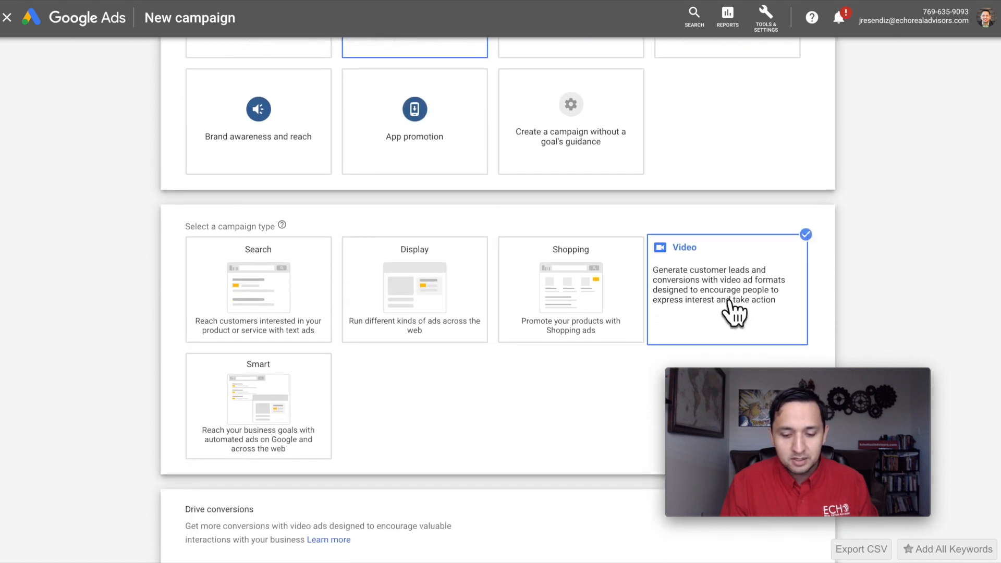
# Preview the Video campaign type under the Website traffic goal and under the Product and brand consideration goal
pyautogui.scroll(5, 243, 409)
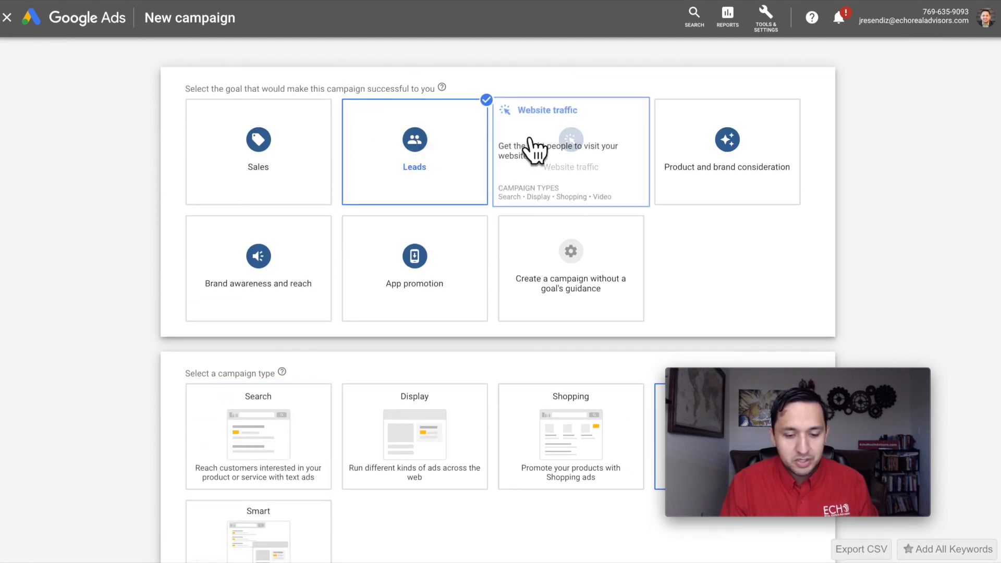
pyautogui.click(532, 150)
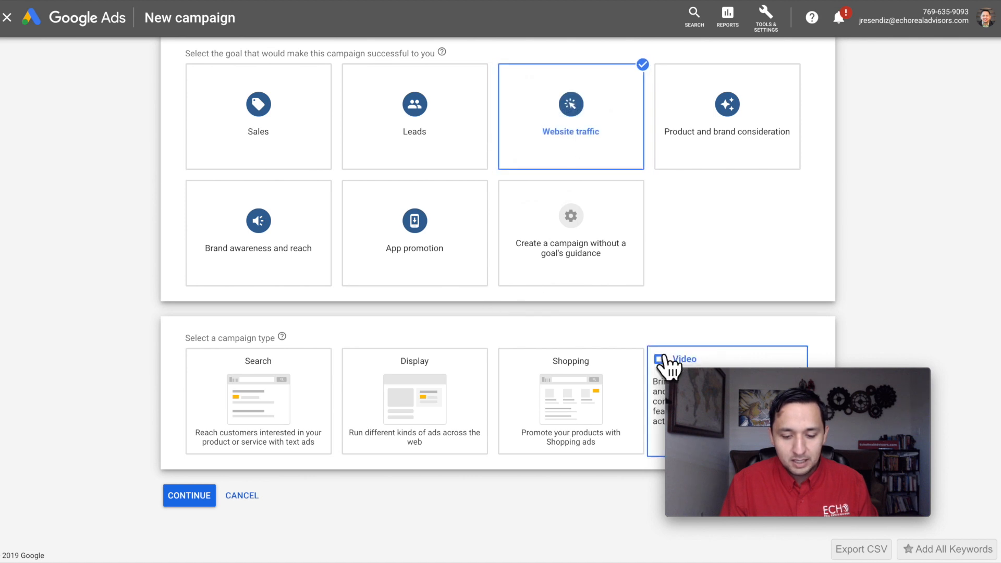
pyautogui.click(665, 361)
pyautogui.scroll(3, 253, 401)
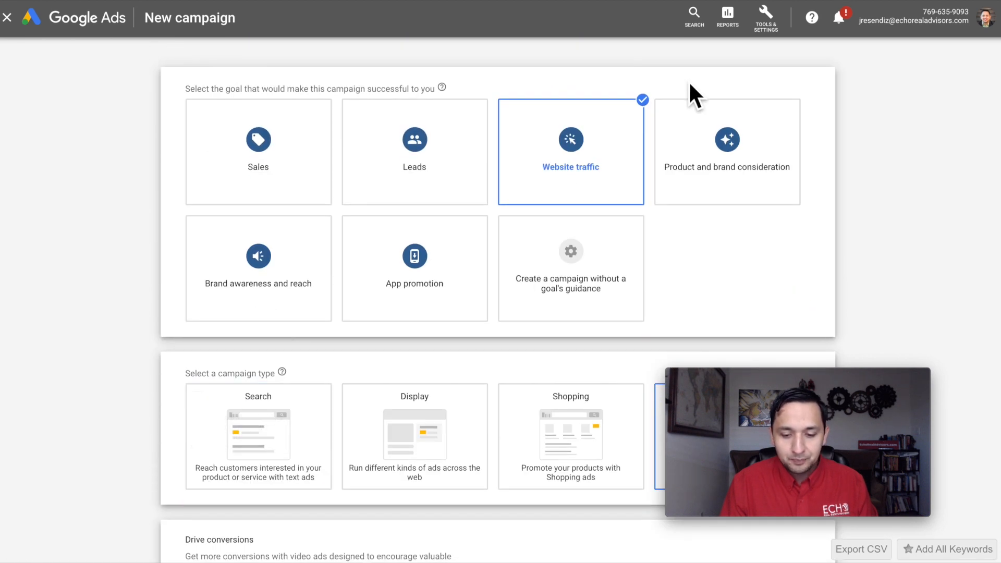
pyautogui.click(762, 152)
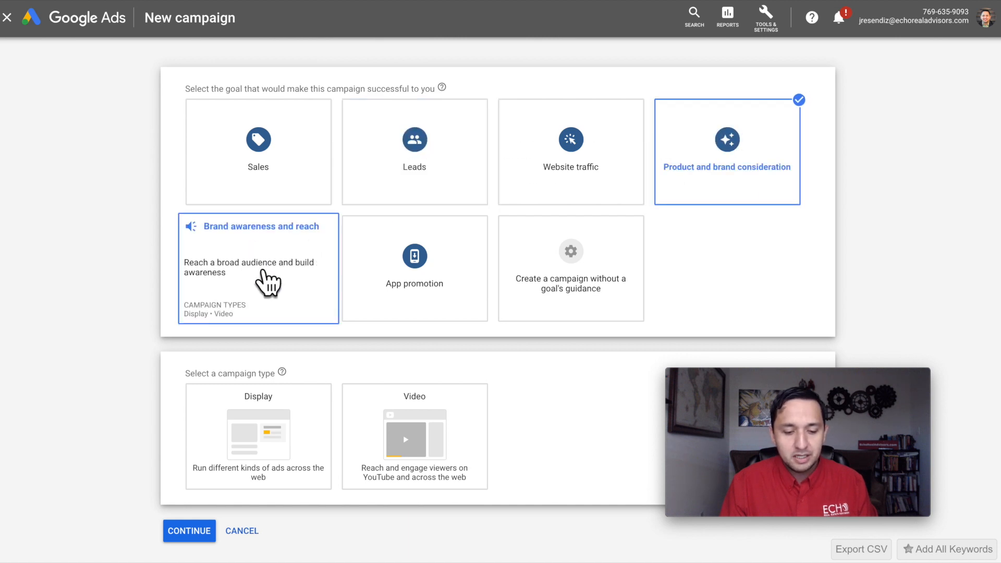
pyautogui.click(424, 412)
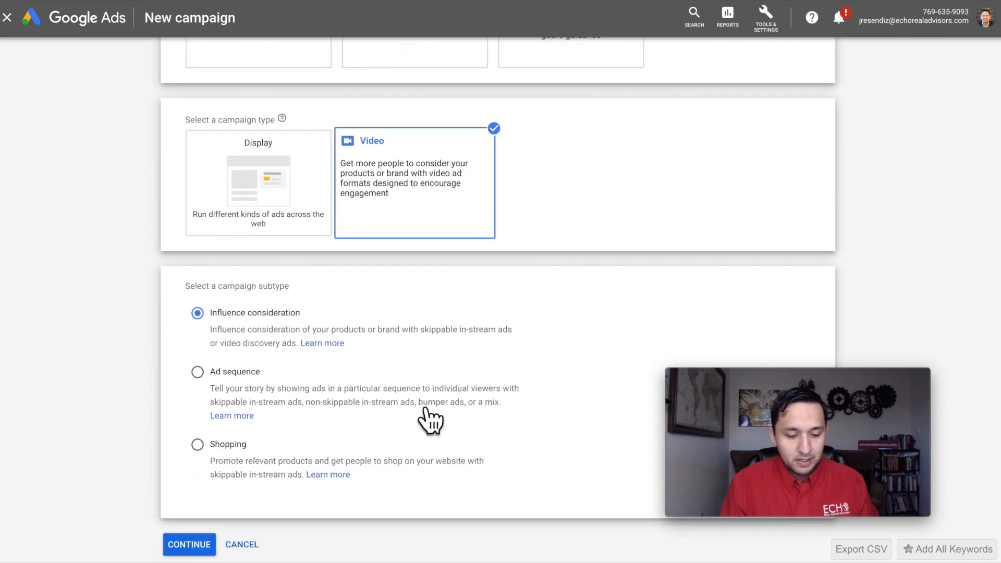
# Choose the Brand awareness and reach goal with the Video campaign type and review its campaign subtypes
pyautogui.scroll(3, 412, 433)
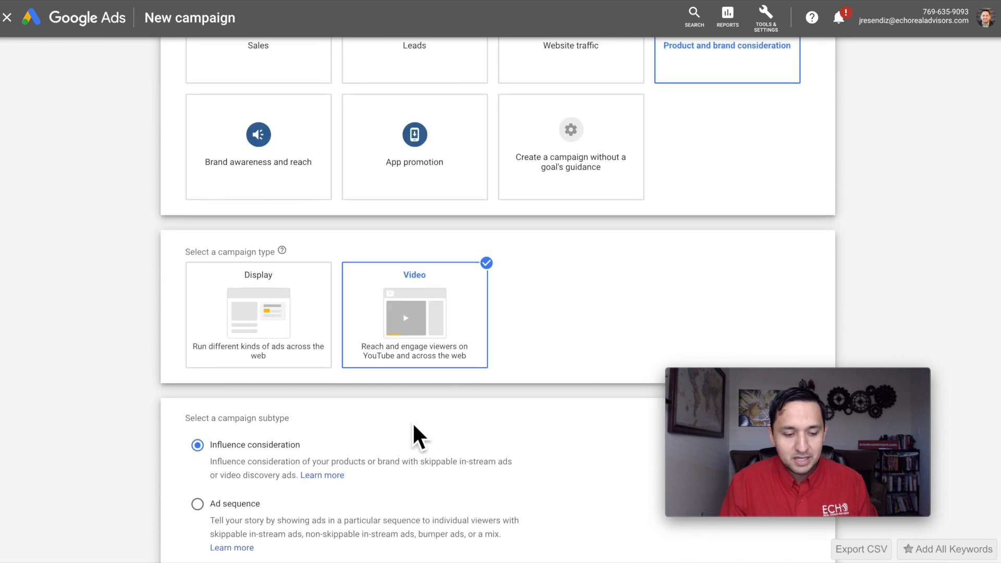
pyautogui.scroll(2, 346, 226)
pyautogui.click(274, 228)
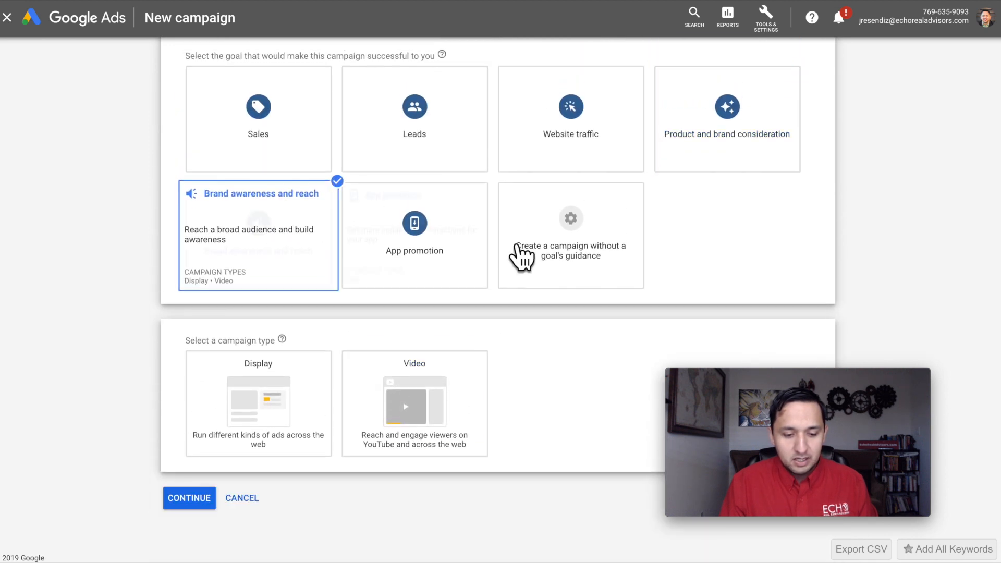
pyautogui.click(392, 404)
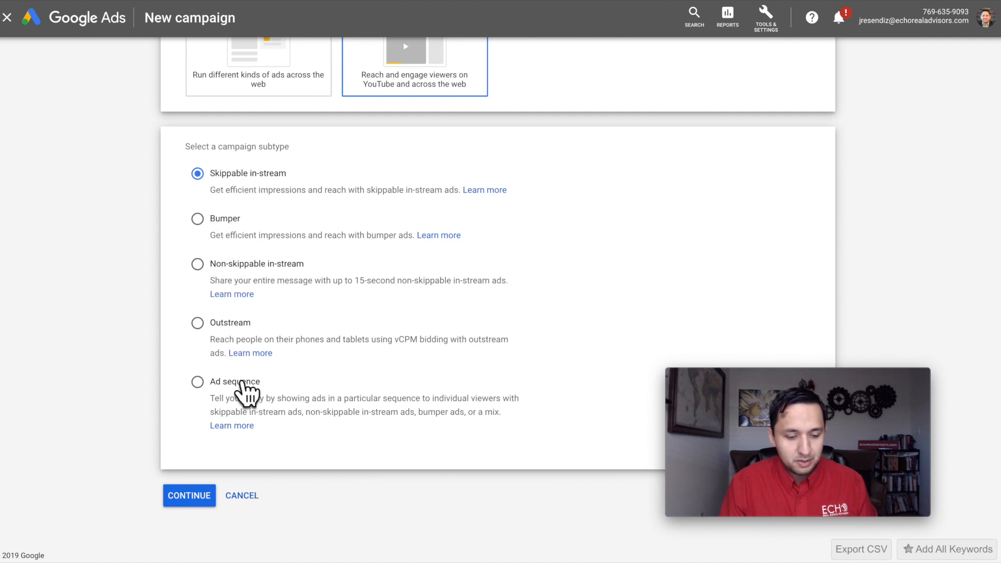
# Switch the goal to App promotion and review the campaign type and app settings it offers
pyautogui.scroll(7, 328, 232)
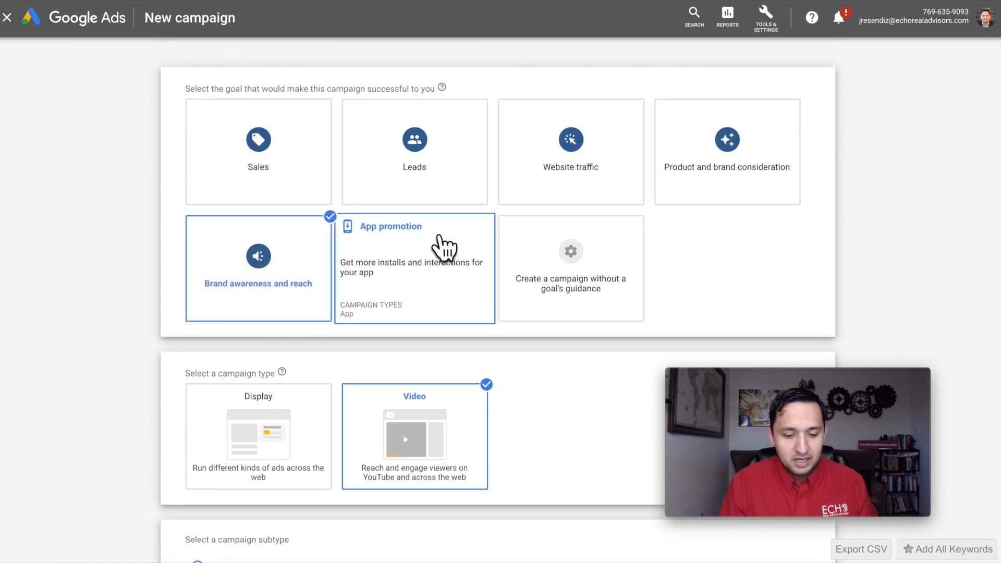
pyautogui.click(444, 246)
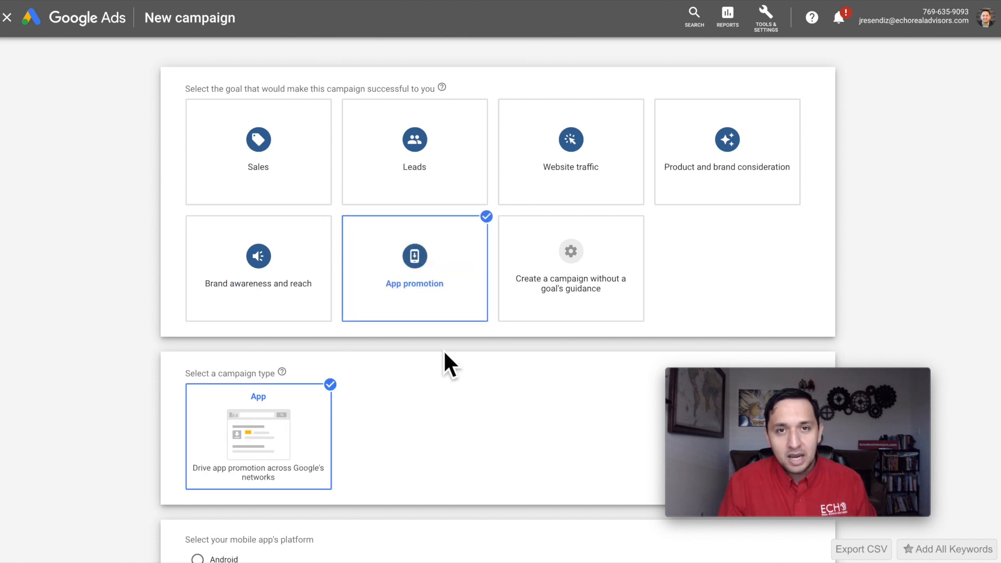
pyautogui.scroll(-2, 444, 352)
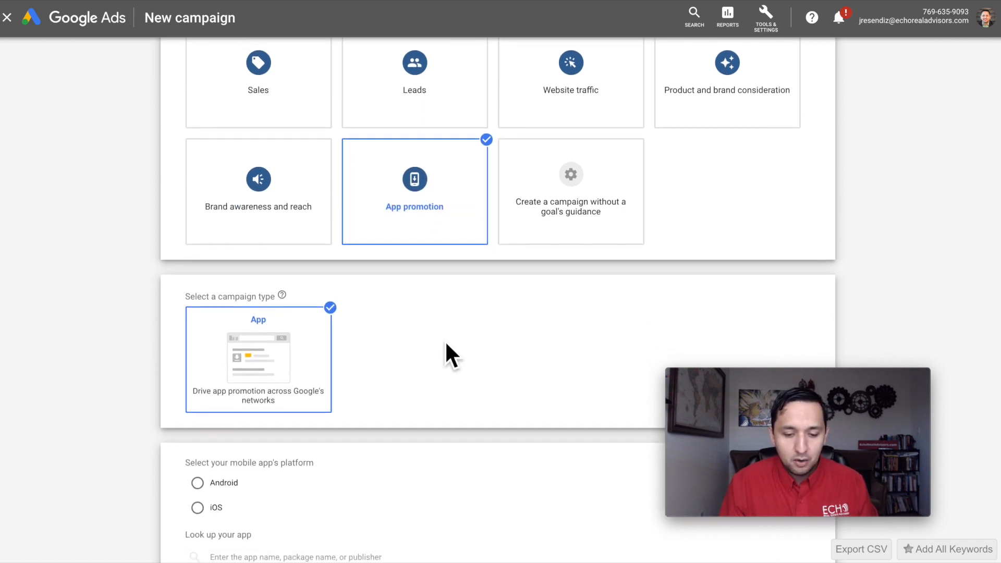
# Select creating a campaign without a goal's guidance and review the available campaign types
pyautogui.click(561, 166)
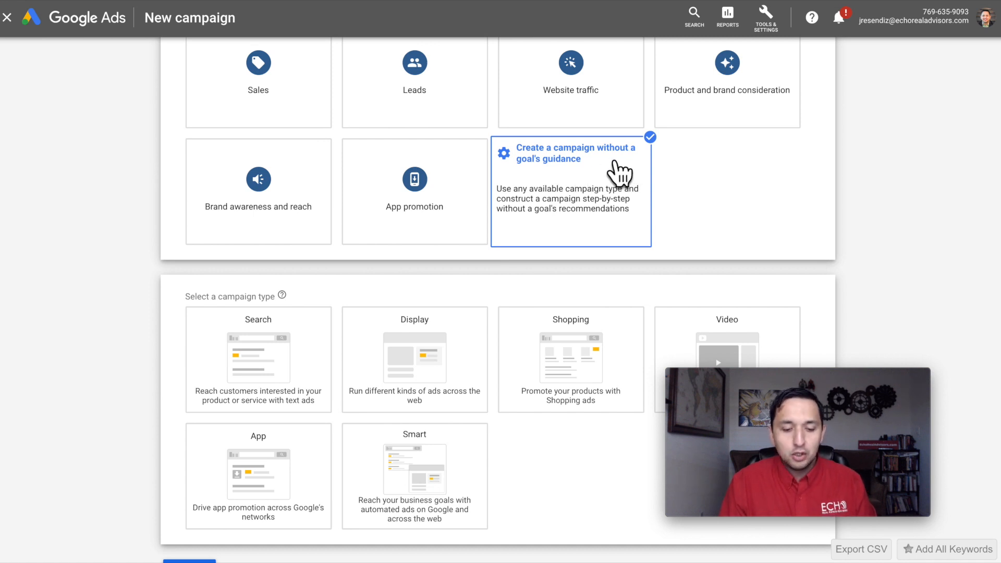
pyautogui.scroll(1, 620, 172)
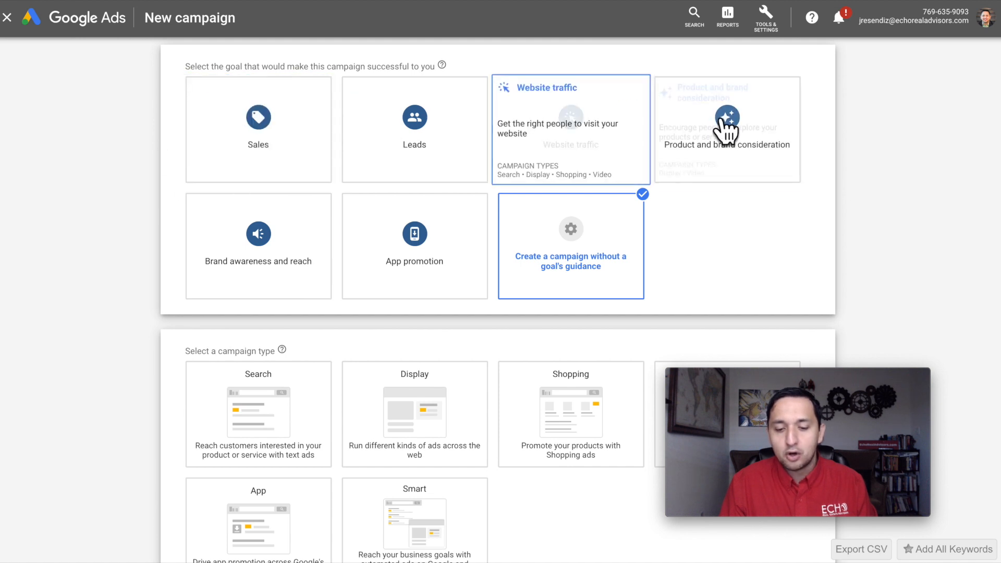
pyautogui.scroll(1, 840, 171)
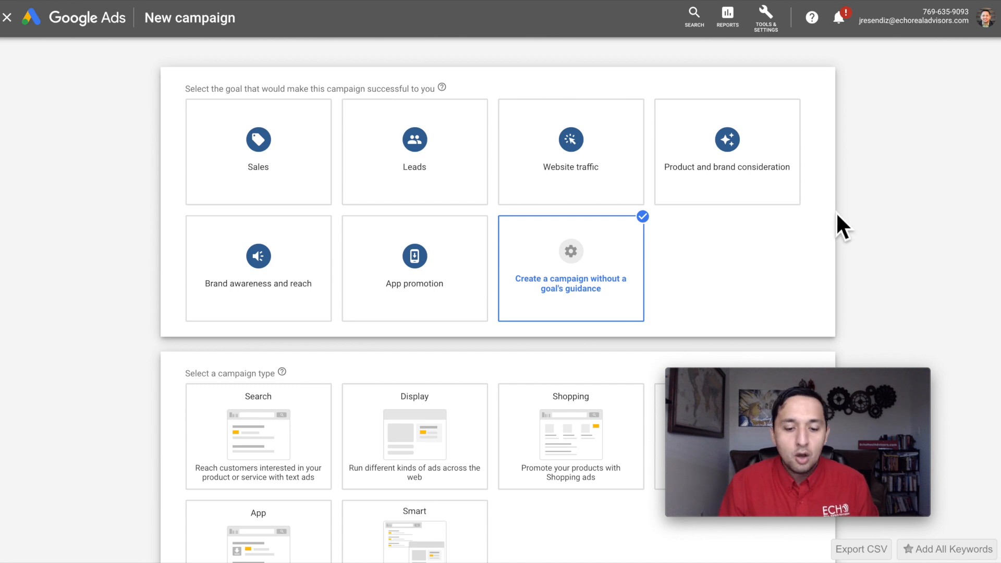
pyautogui.scroll(-3, 828, 276)
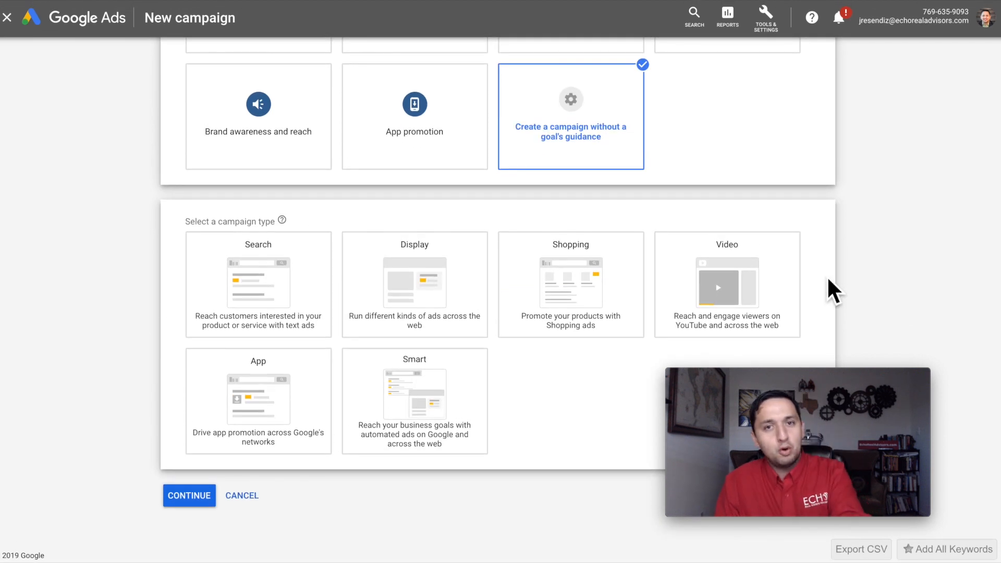
pyautogui.scroll(3, 832, 289)
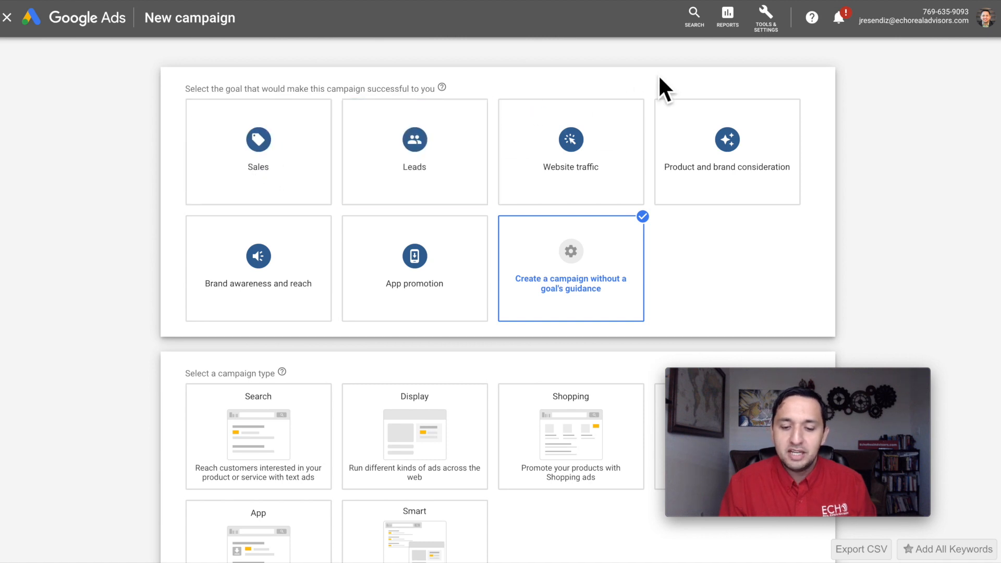
# Open the account's conversion actions and start a new conversion action that tracks a website
pyautogui.click(767, 21)
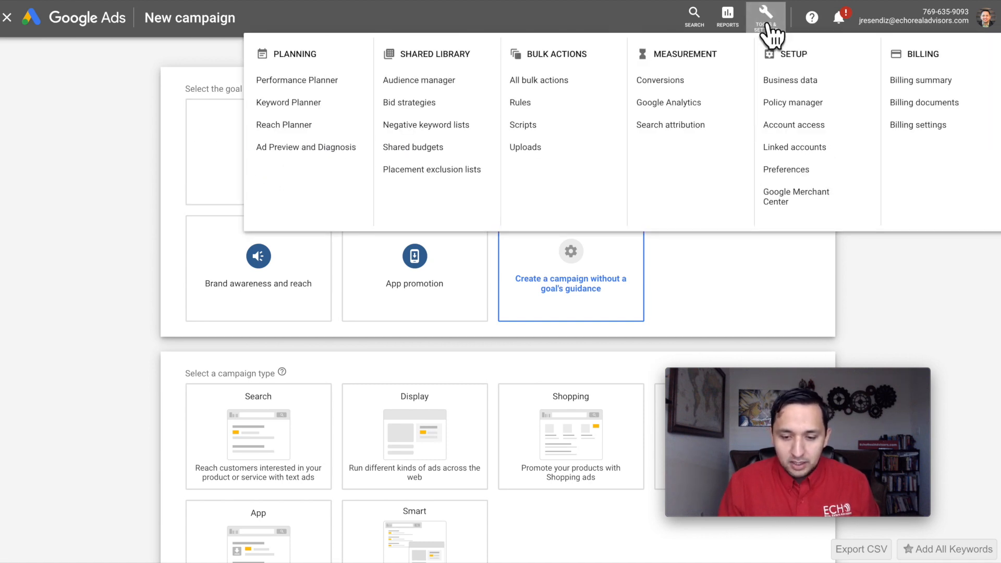
pyautogui.click(676, 82)
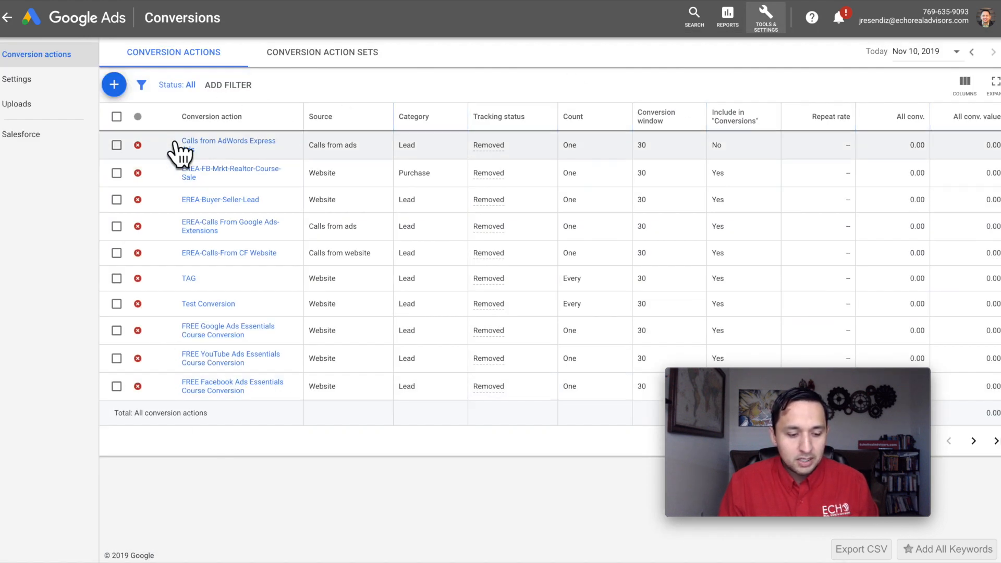
pyautogui.click(114, 85)
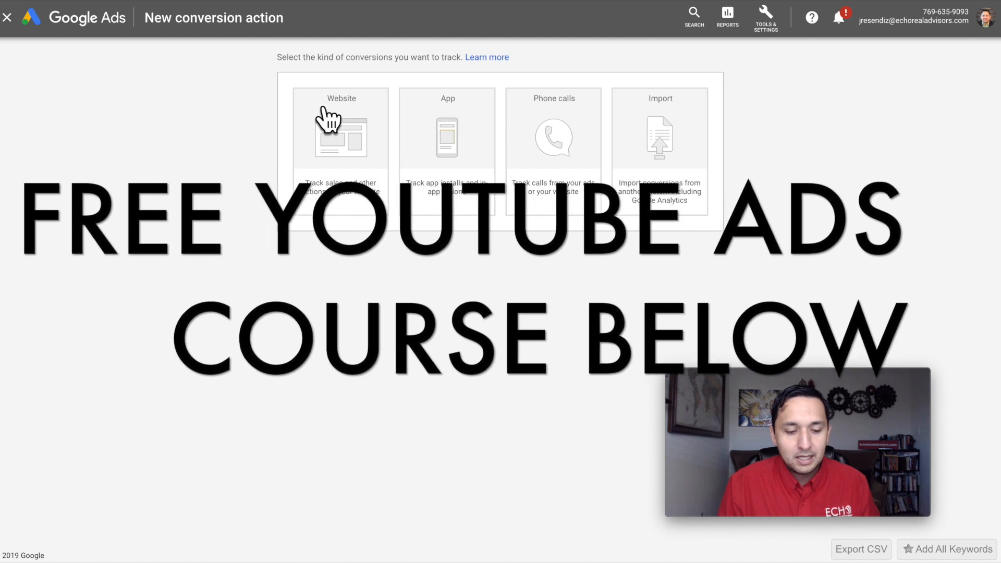
pyautogui.click(325, 112)
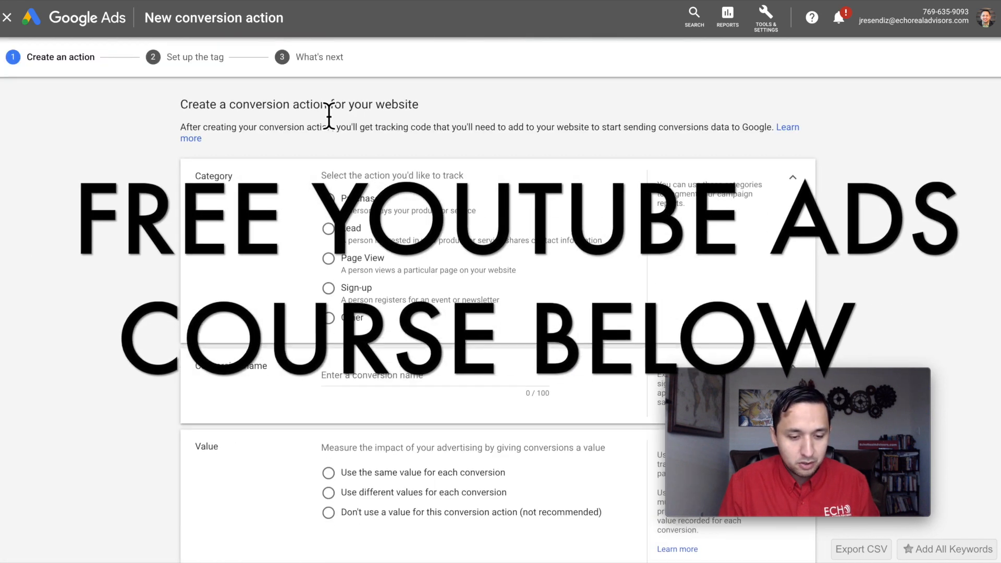
# Set the conversion action's category to Lead and name it YouTube Lead
pyautogui.click(327, 231)
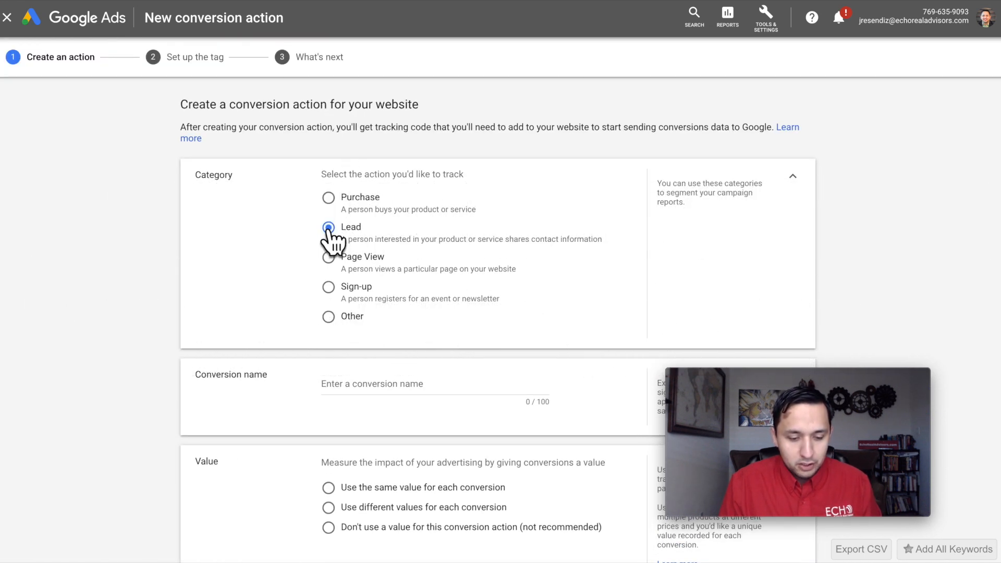
pyautogui.scroll(-2, 331, 242)
pyautogui.click(348, 299)
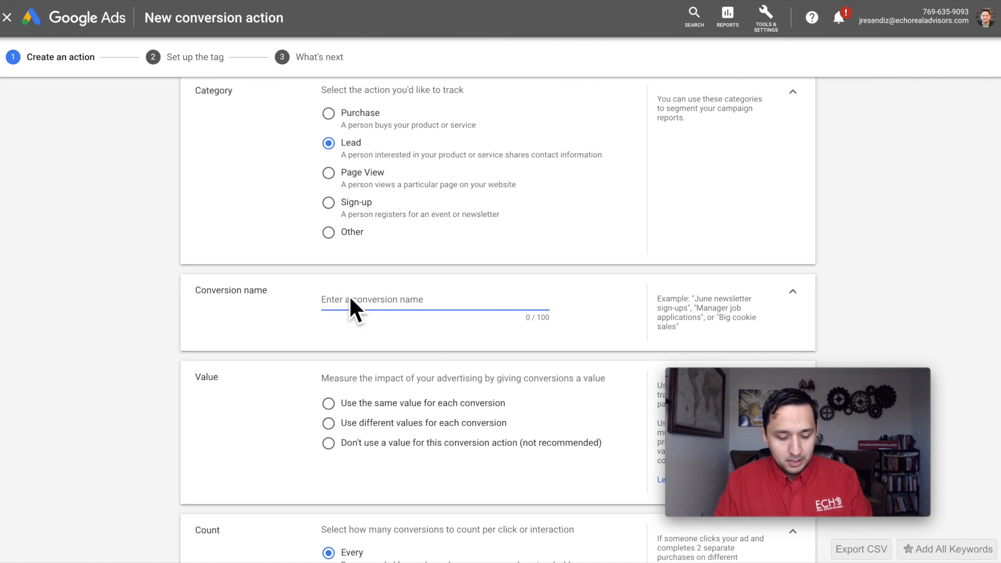
pyautogui.write('YouTube')
pyautogui.write('Lead')
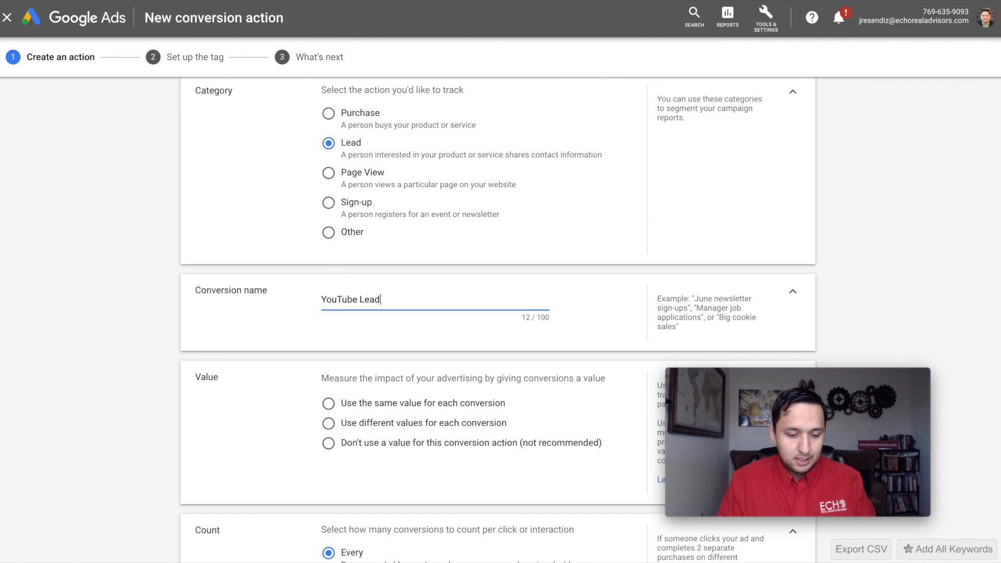
# Use the same value for each conversion and set it to 25 US dollars
pyautogui.scroll(-3, 499, 322)
pyautogui.scroll(-2, 498, 321)
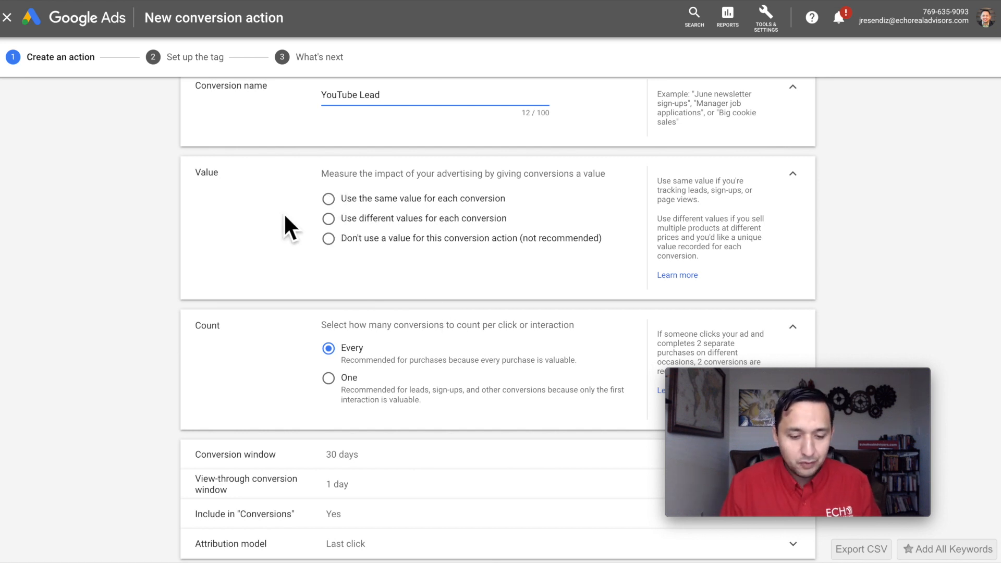
pyautogui.click(328, 198)
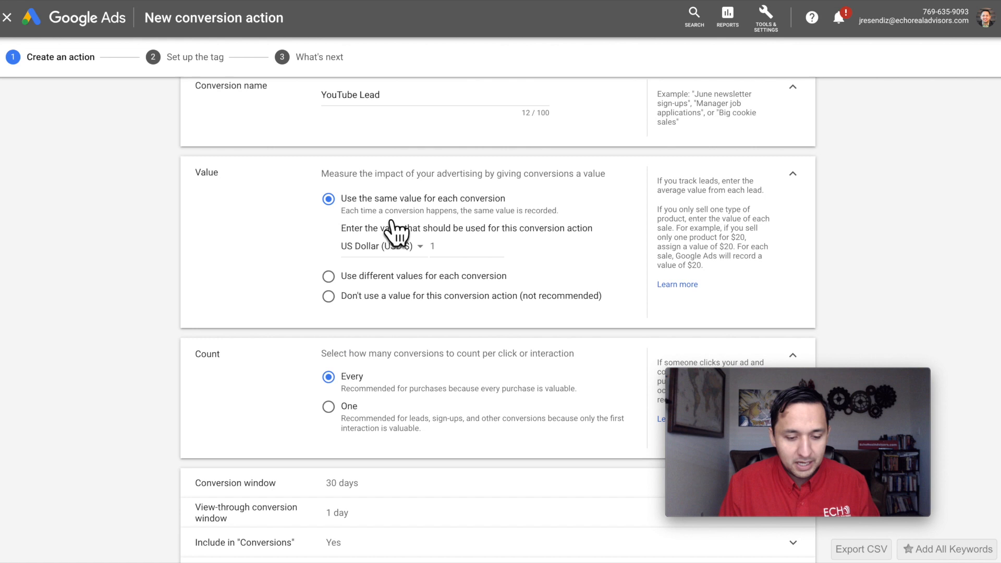
pyautogui.click(460, 254)
pyautogui.press('BackSpace')
pyautogui.write('$25')
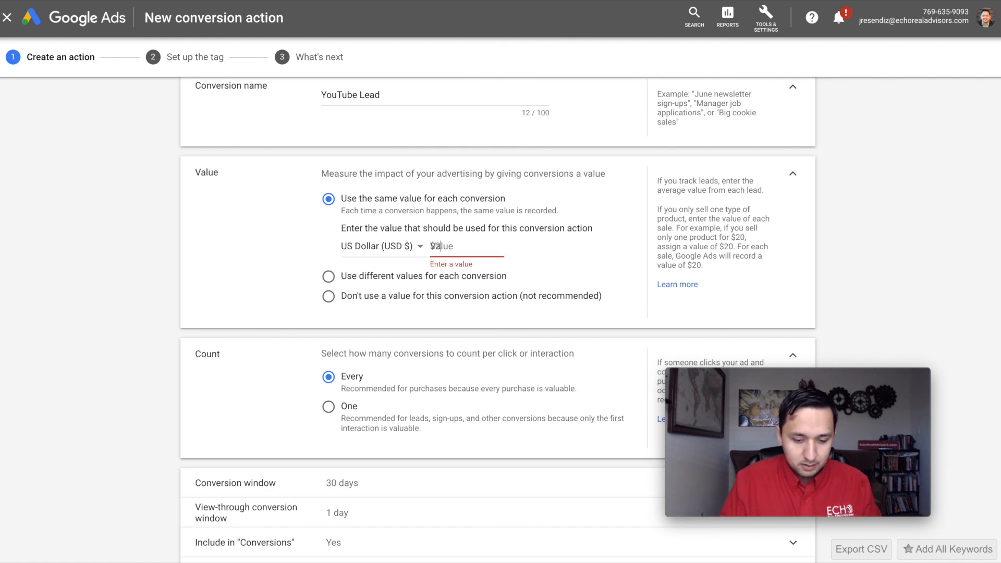
pyautogui.press('BackSpace')
pyautogui.press('BackSpace')
pyautogui.press('BackSpace')
pyautogui.write('25')
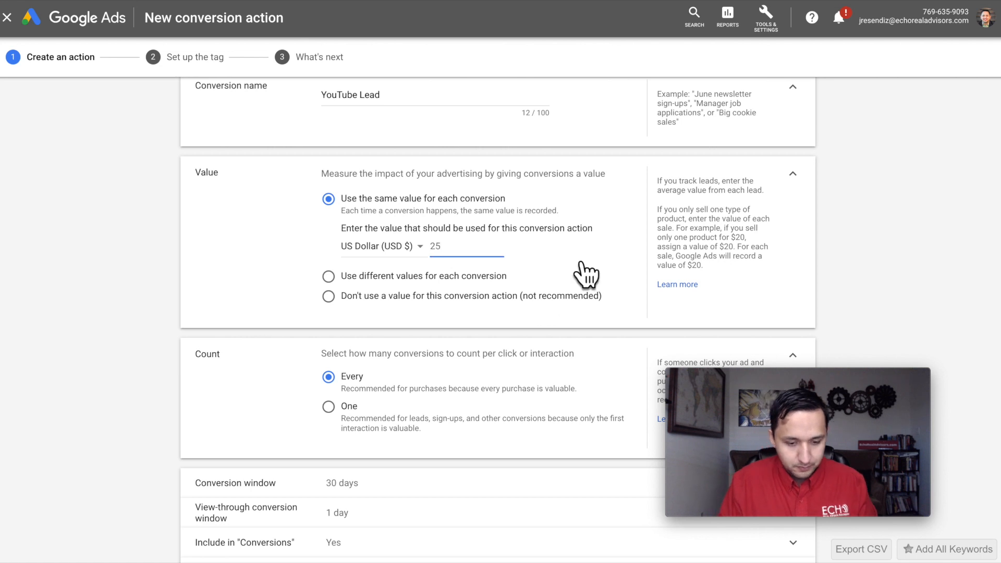
pyautogui.click(240, 273)
# Set the conversion count to One per click or interaction
pyautogui.scroll(-1, 404, 279)
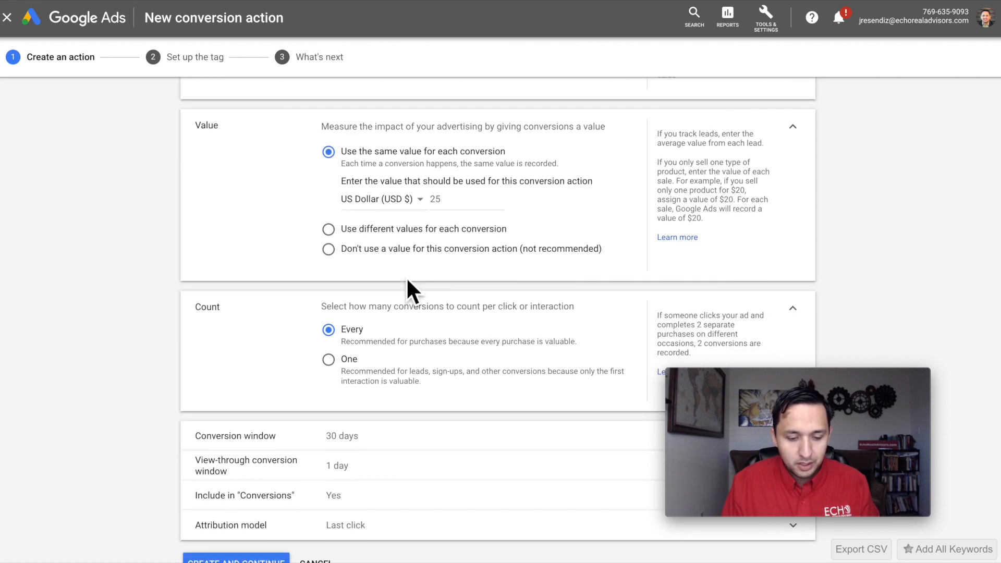
pyautogui.scroll(-1, 382, 240)
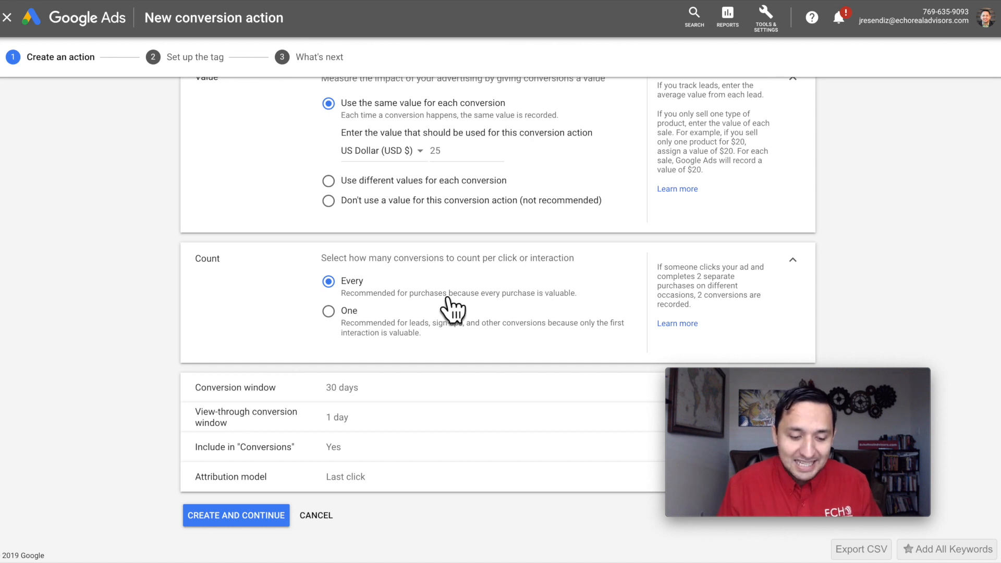
pyautogui.click(330, 314)
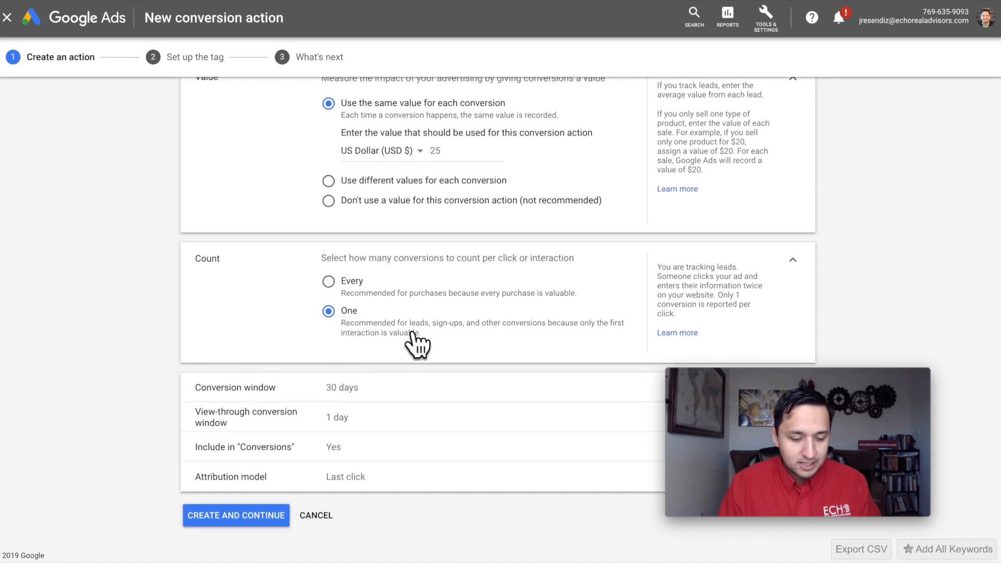
pyautogui.scroll(-2, 381, 370)
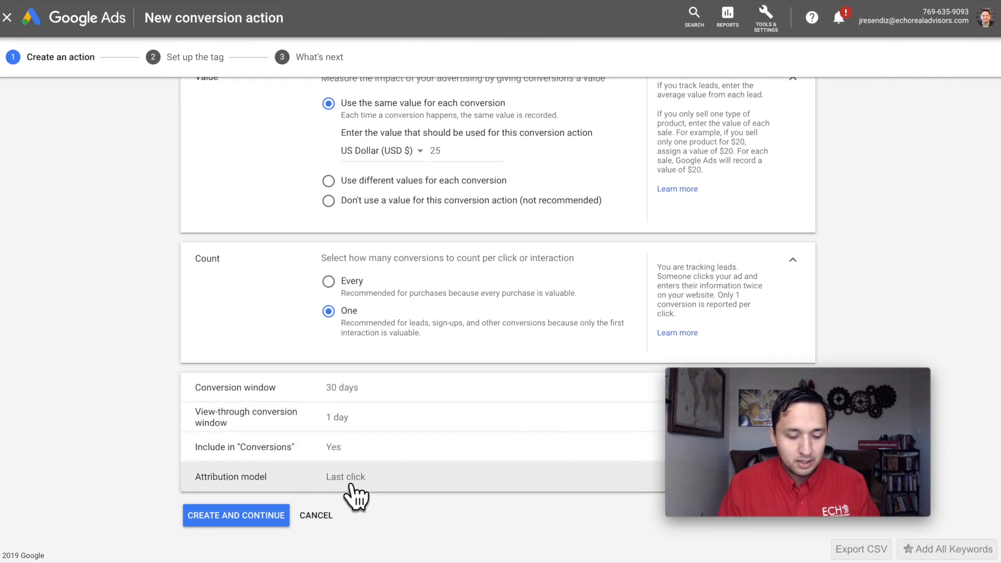
# Create the YouTube Lead conversion action and choose to install its tag yourself
pyautogui.click(223, 512)
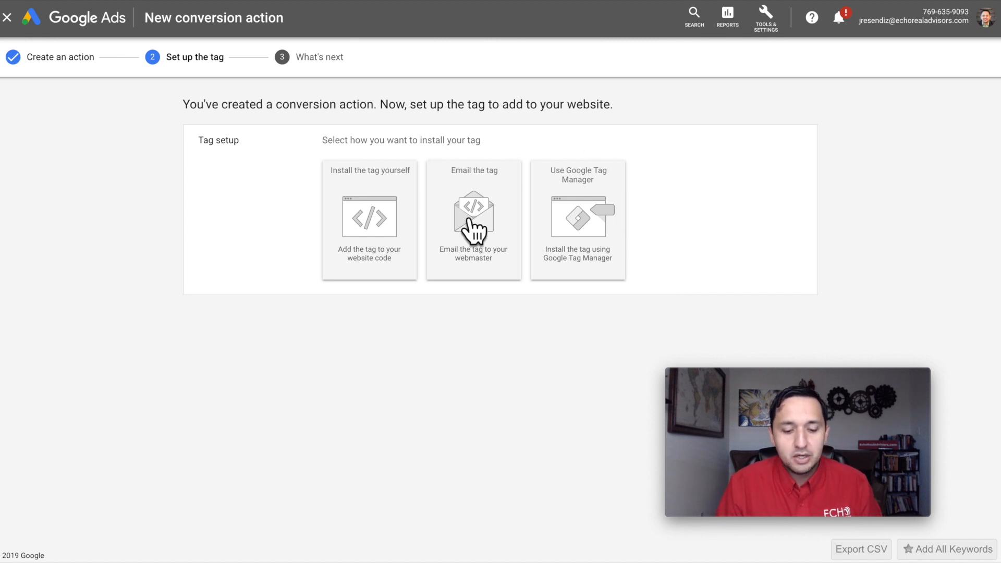
pyautogui.click(357, 219)
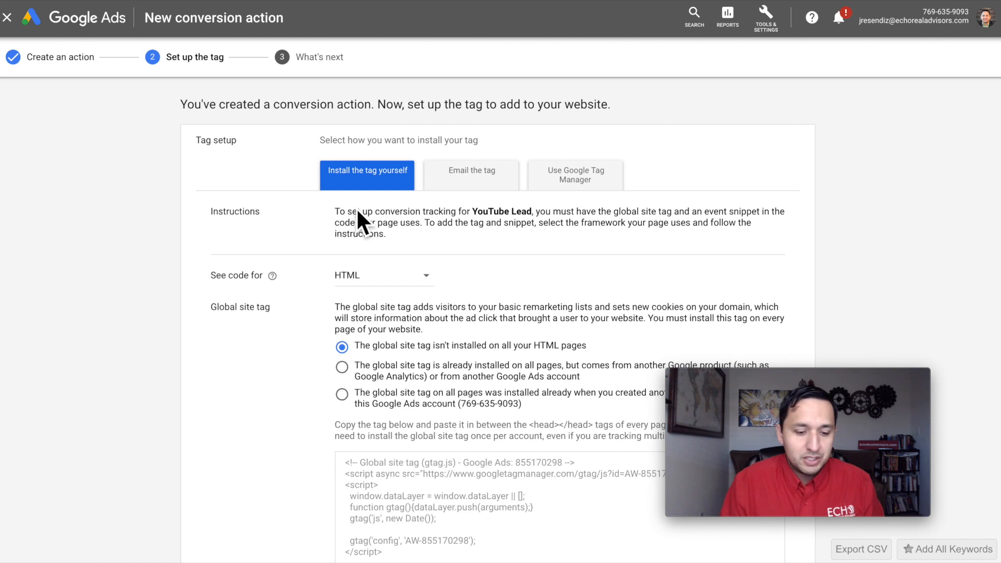
pyautogui.scroll(-3, 357, 213)
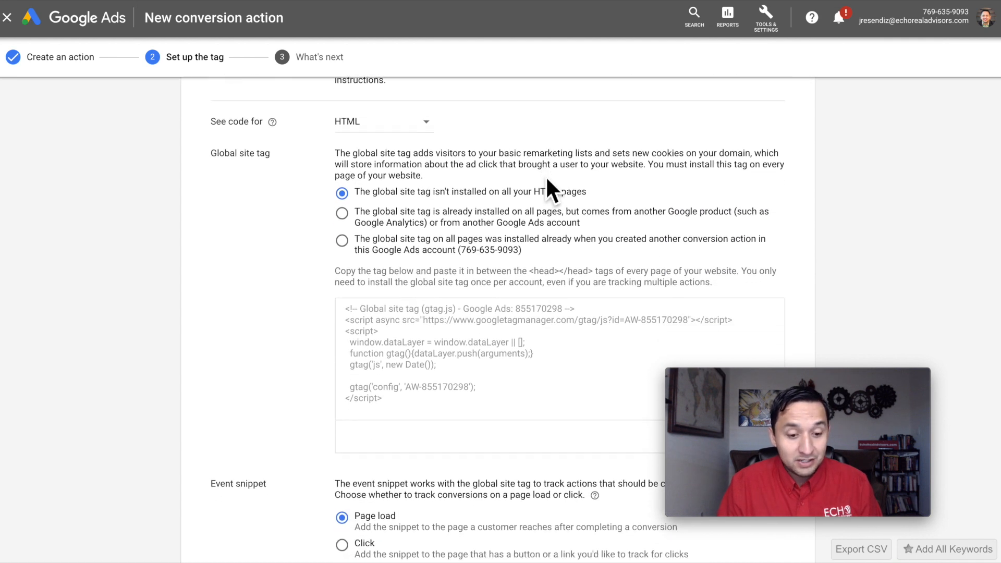
pyautogui.scroll(-3, 547, 182)
pyautogui.scroll(2, 547, 182)
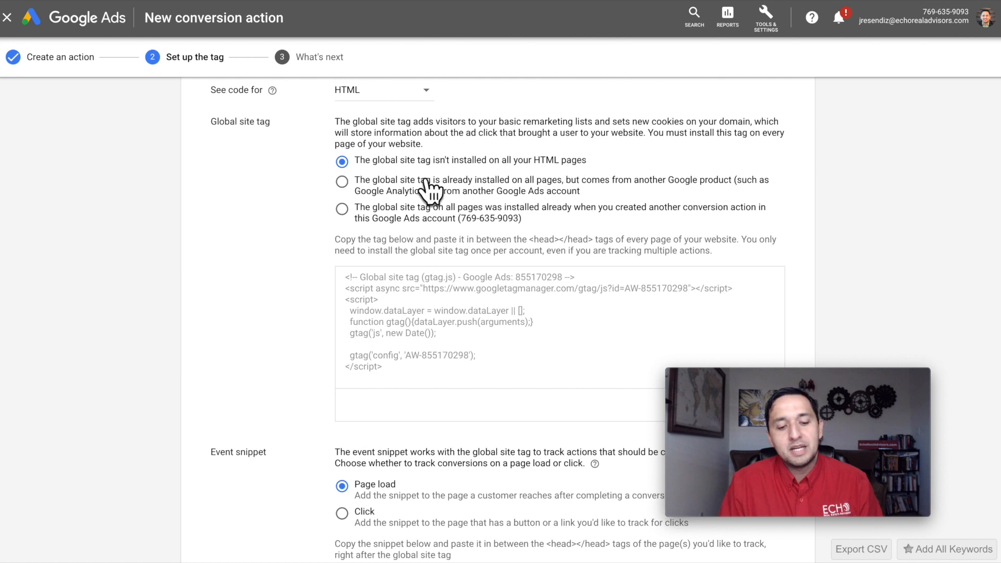
# Try both already-installed options for the global site tag and return to the one for a tag not installed on all pages
pyautogui.click(342, 182)
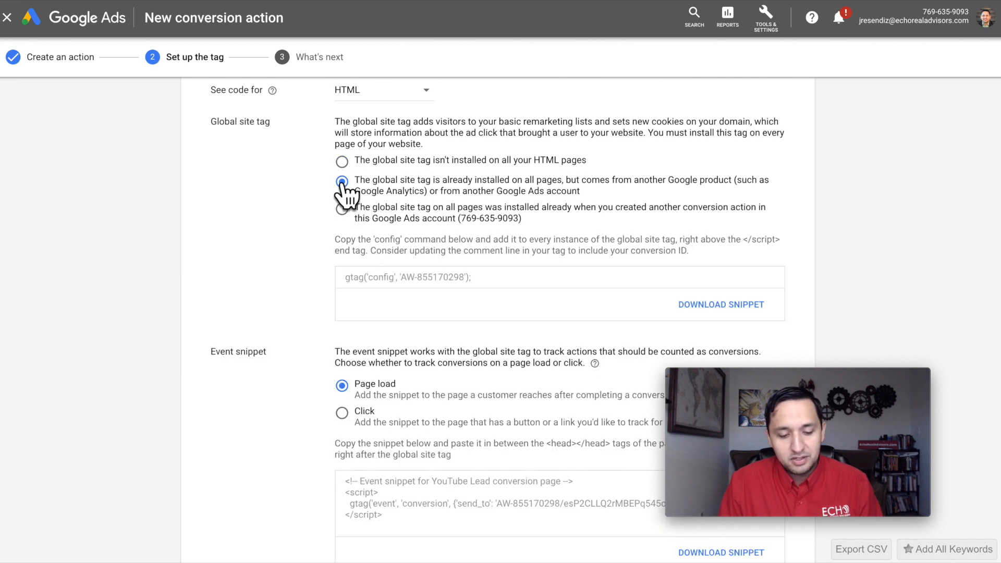
pyautogui.click(342, 209)
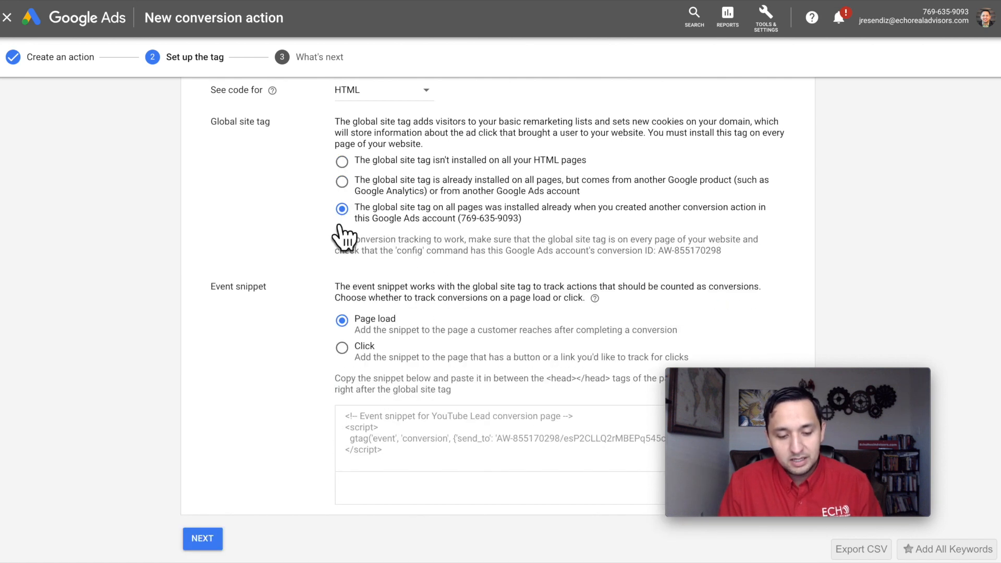
pyautogui.click(342, 162)
pyautogui.scroll(-1, 417, 306)
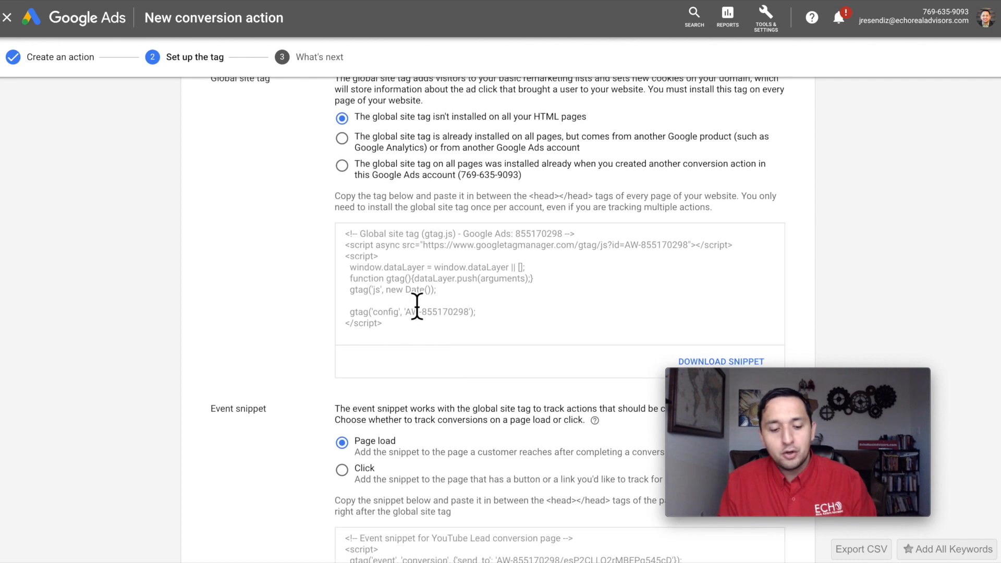
pyautogui.scroll(1, 414, 308)
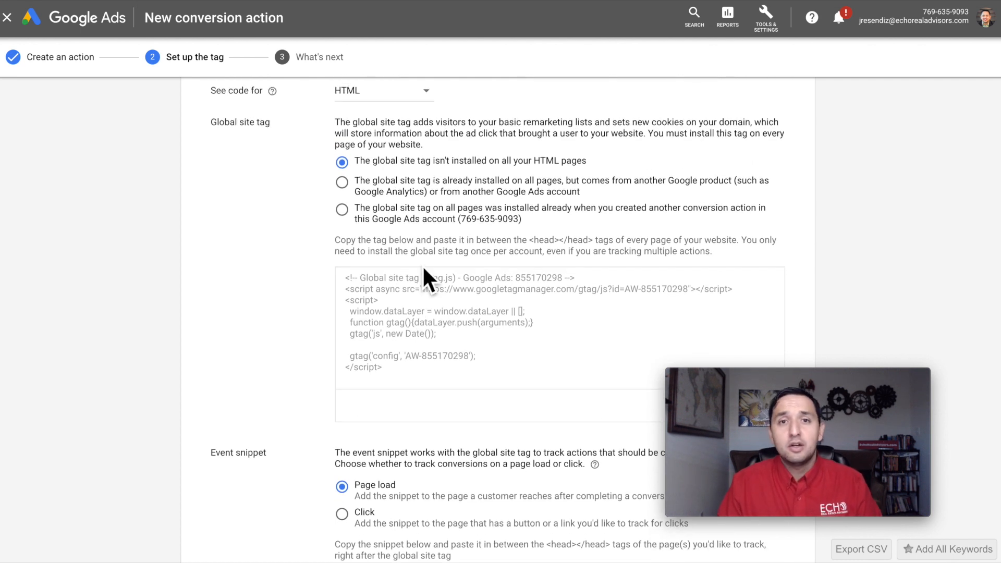
# Highlight the global site tag code, and try the Click event snippet before returning it to Page load
pyautogui.click(405, 380)
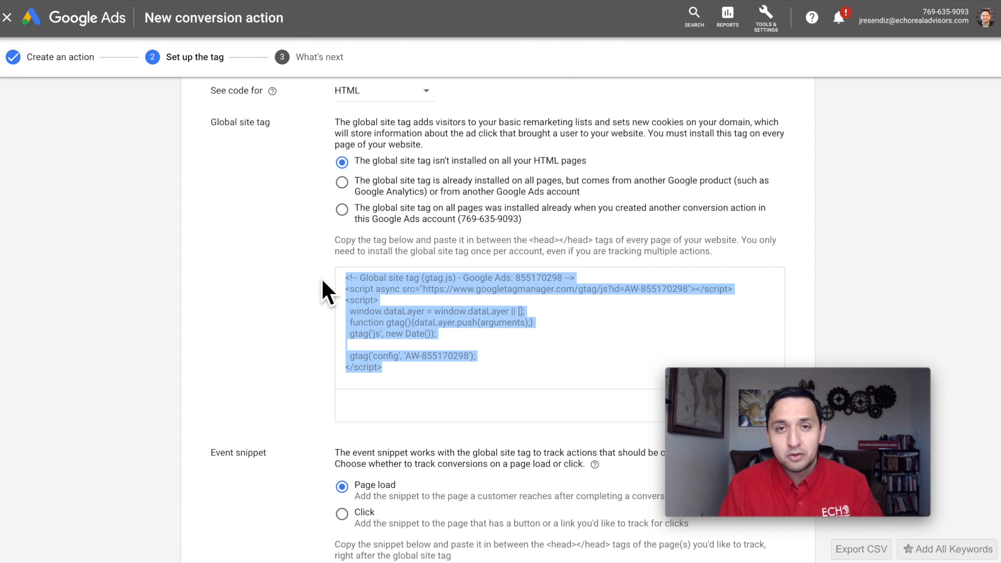
pyautogui.scroll(-3, 323, 282)
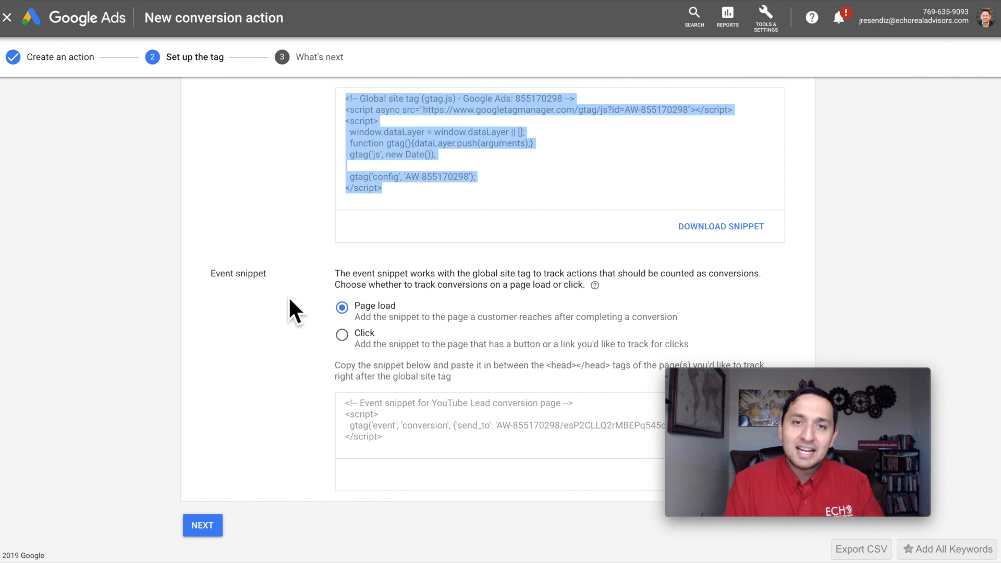
pyautogui.click(342, 335)
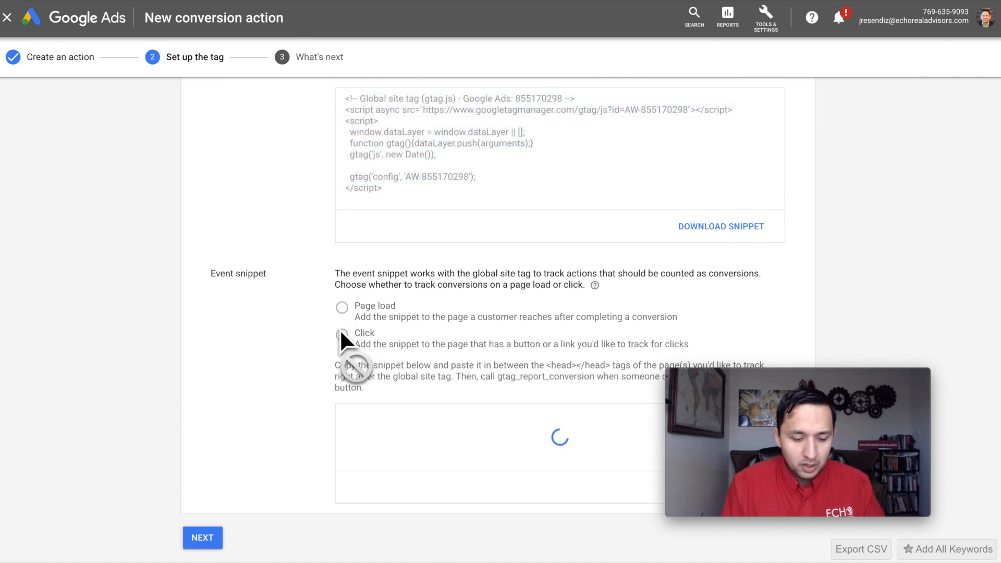
pyautogui.click(342, 308)
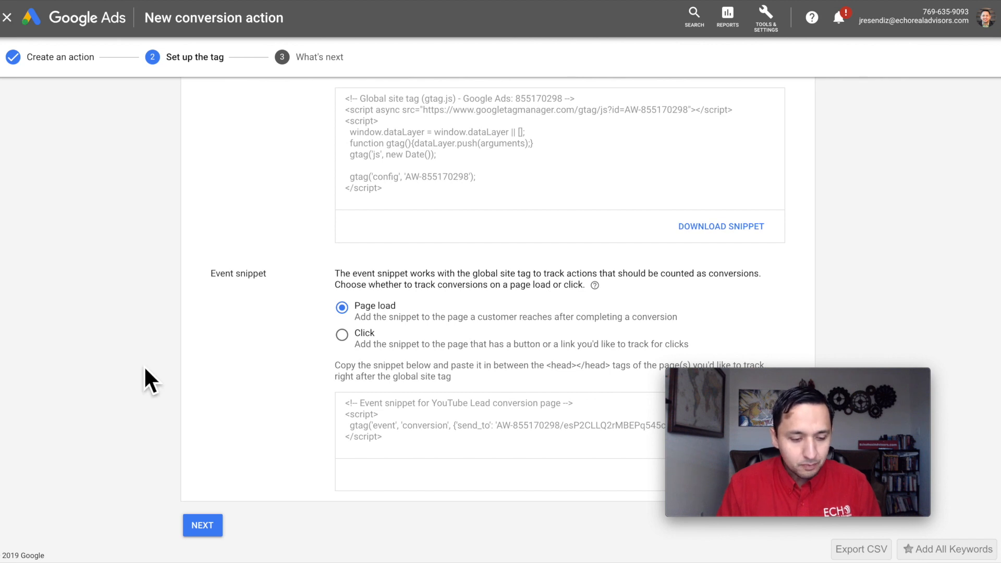
# Leave the tag setup and start a new campaign from the account's campaigns overview
pyautogui.click(7, 17)
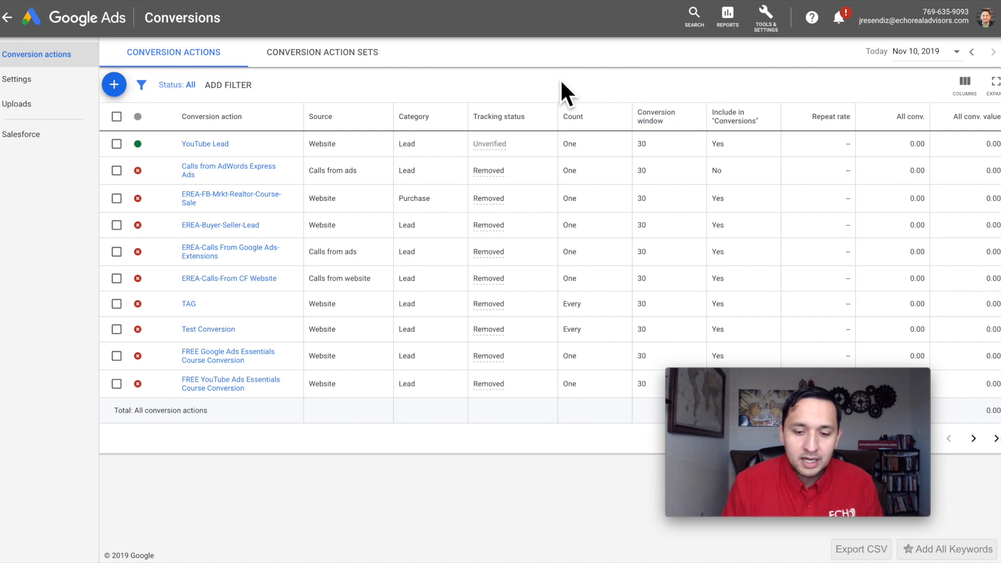
pyautogui.click(96, 20)
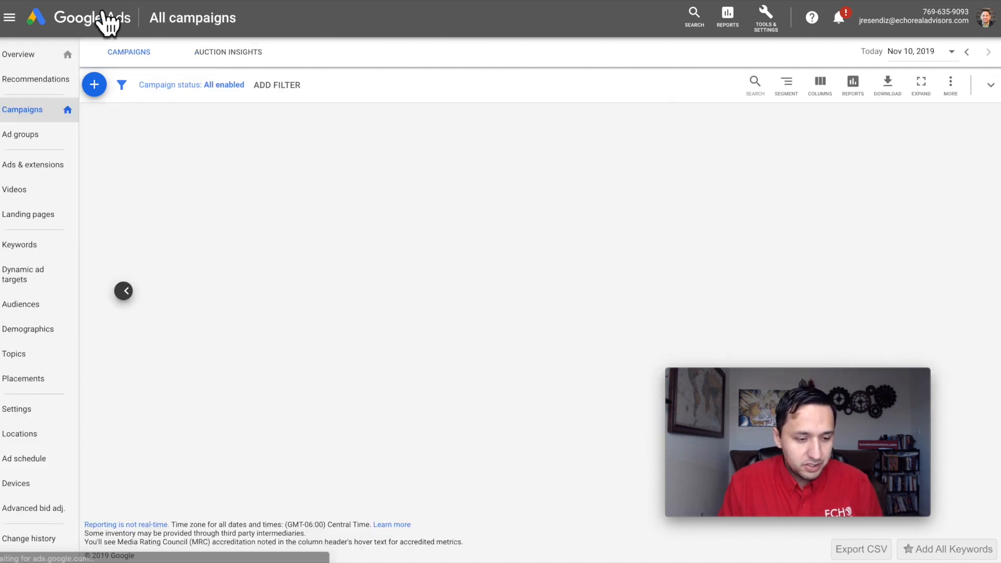
pyautogui.click(594, 171)
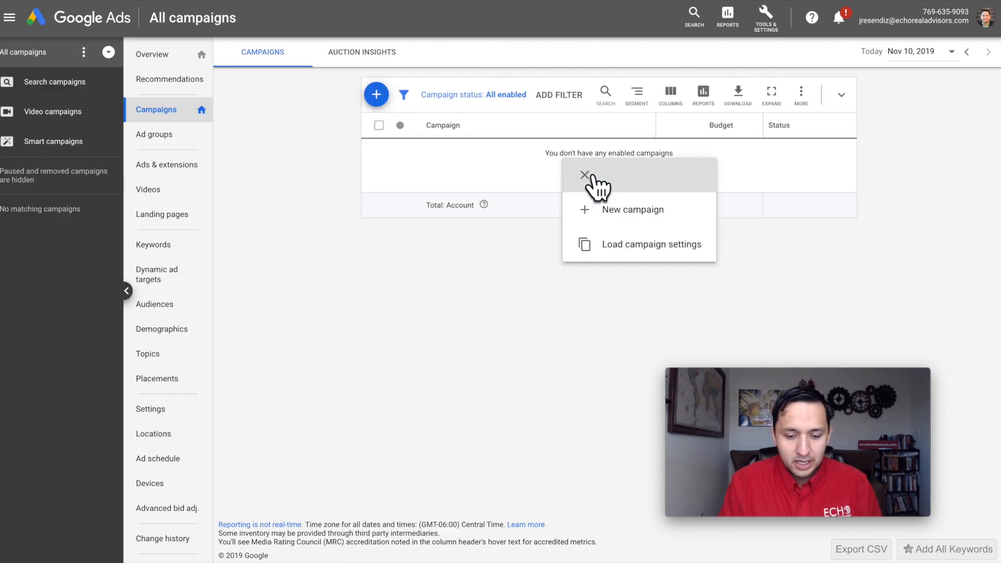
pyautogui.click(621, 210)
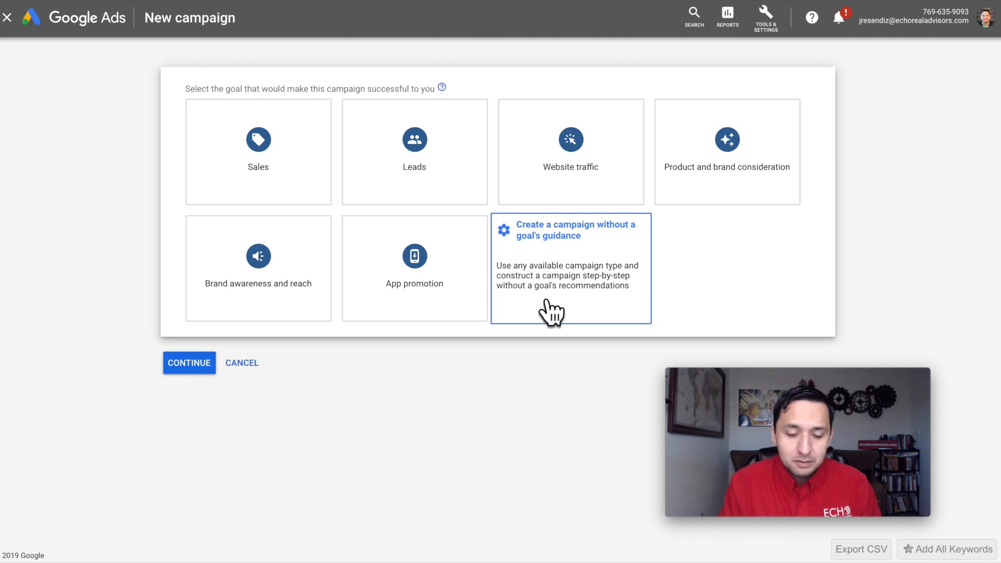
# Compare the Video campaign subtypes offered without a goal's guidance with those offered for the Leads goal
pyautogui.click(586, 276)
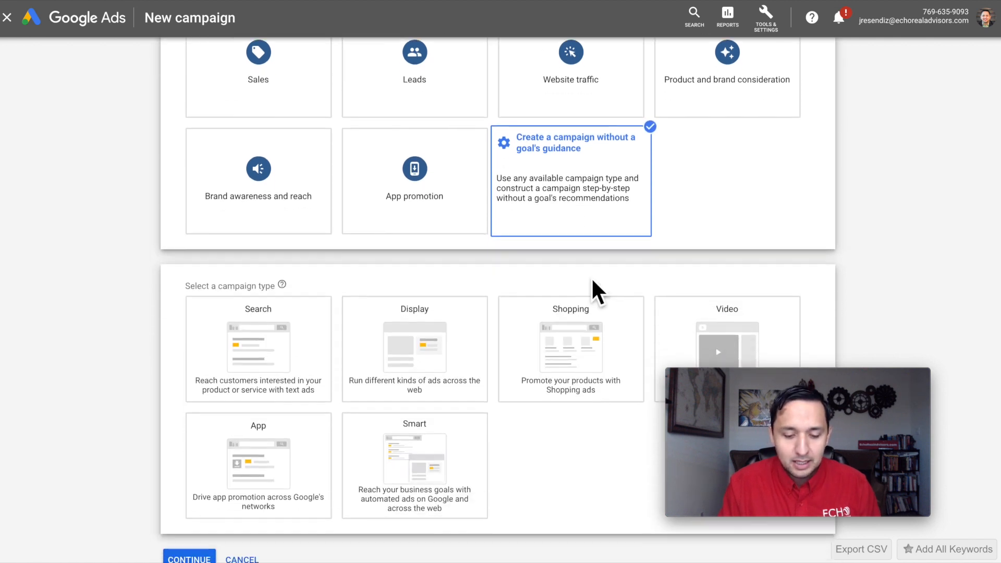
pyautogui.click(735, 320)
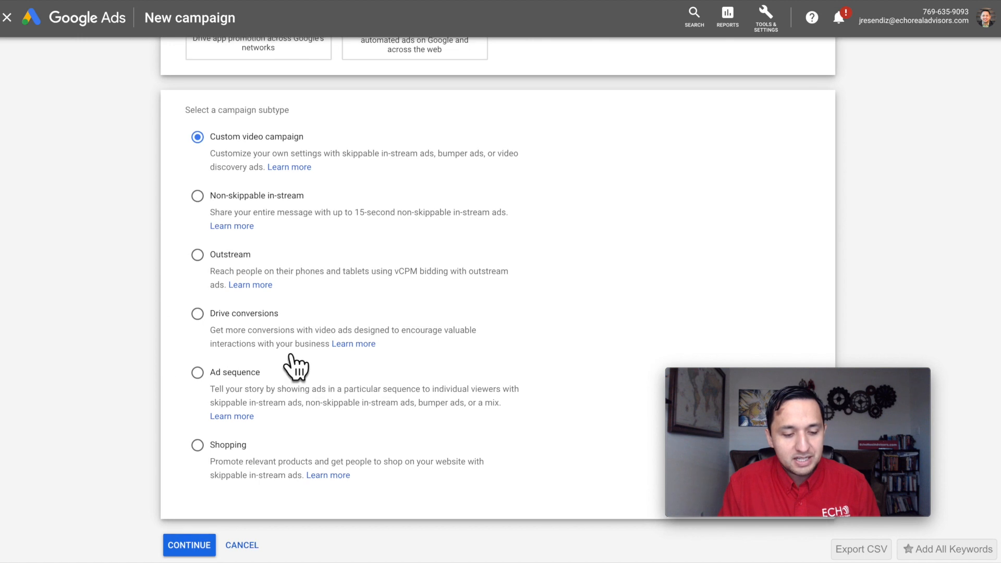
pyautogui.scroll(9, 296, 365)
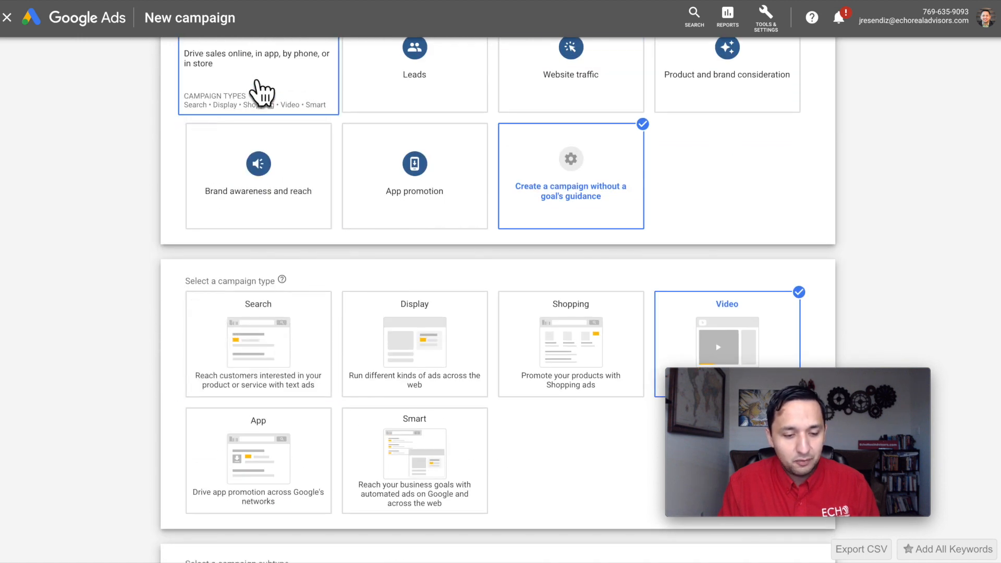
pyautogui.click(429, 94)
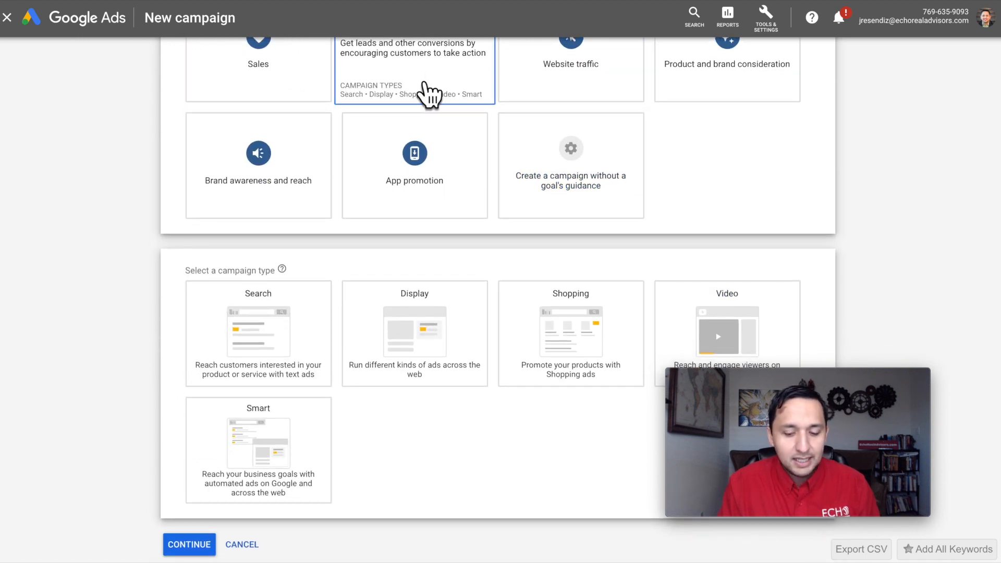
pyautogui.click(681, 313)
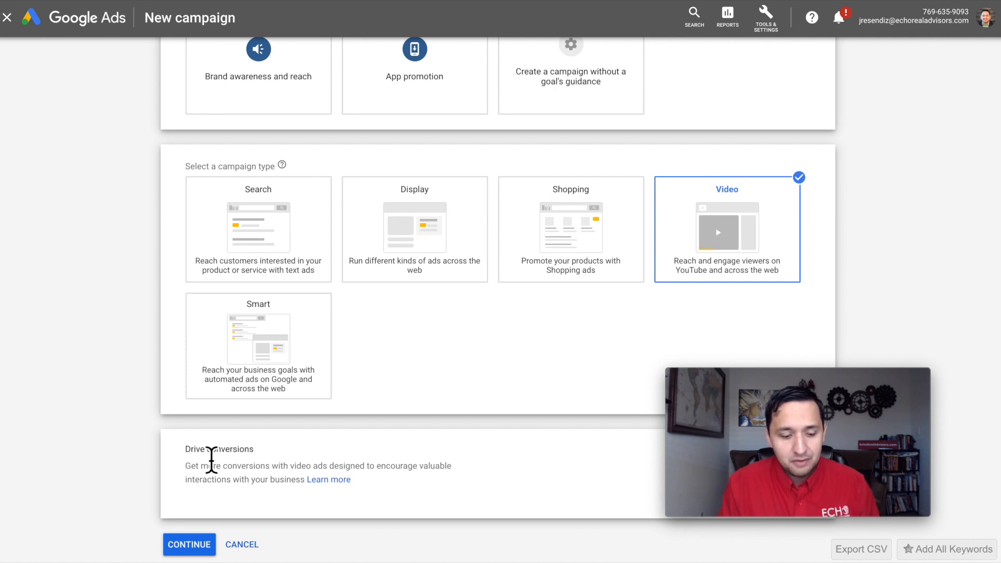
pyautogui.scroll(4, 211, 459)
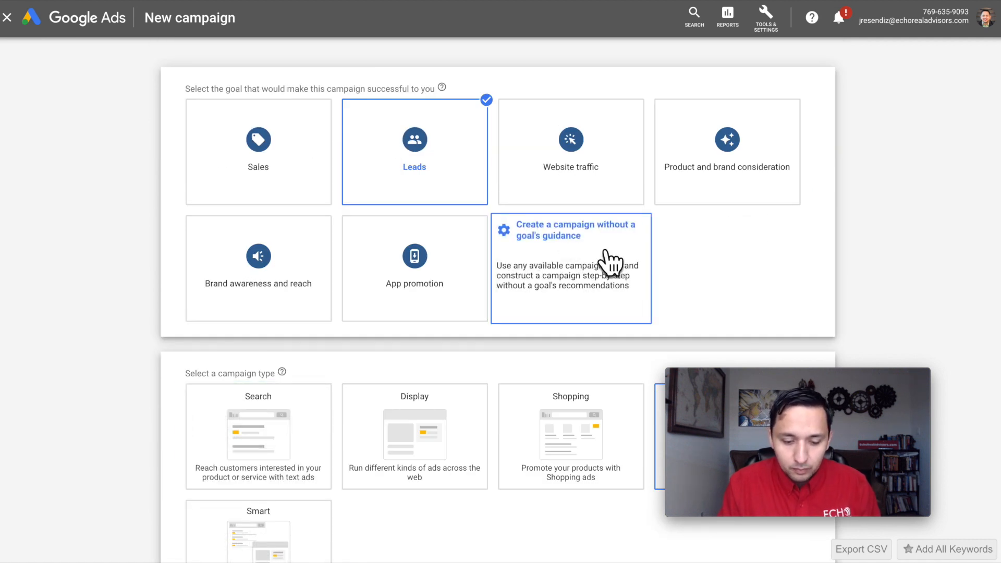
# Set up a Video campaign without a goal's guidance and continue with the Custom video campaign subtype
pyautogui.click(611, 264)
pyautogui.scroll(-2, 608, 262)
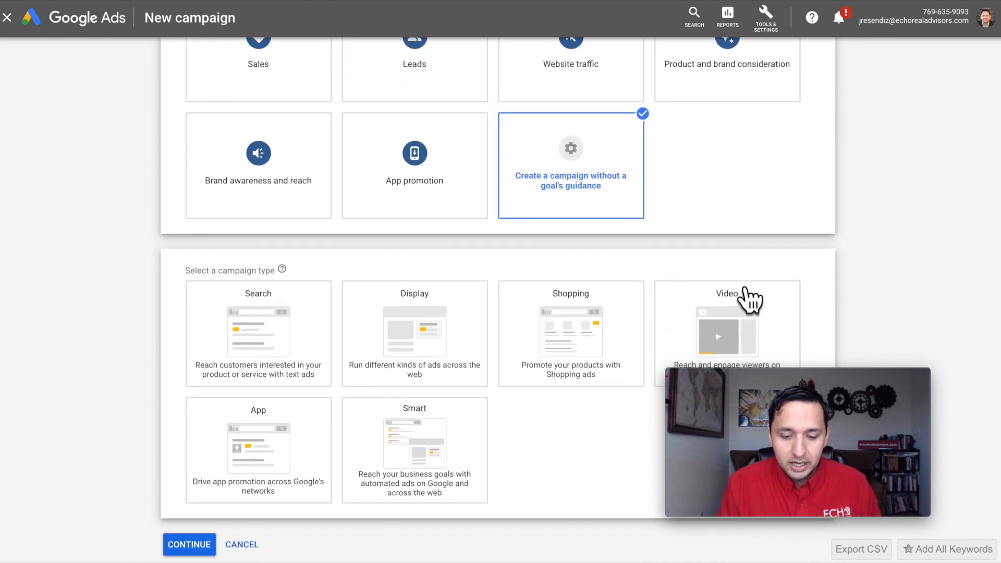
pyautogui.click(745, 313)
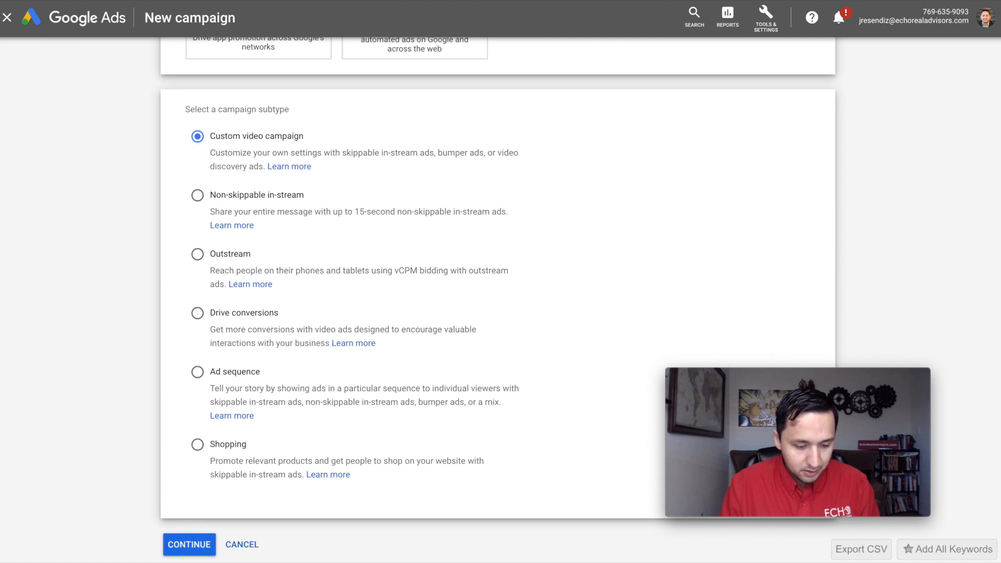
pyautogui.click(182, 546)
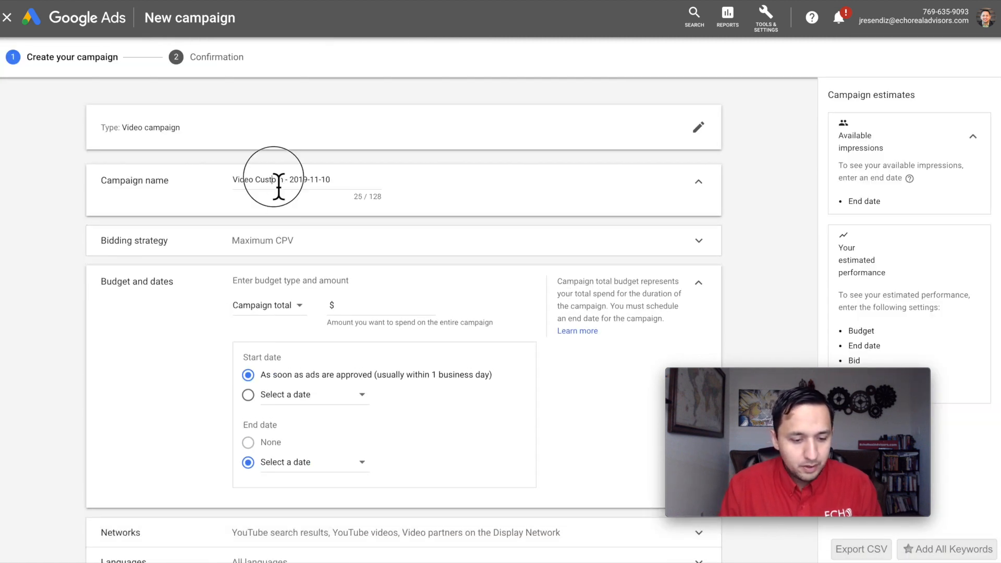
# Remove the hyphens inside the date in the campaign name so it reads 20191110
pyautogui.click(290, 179)
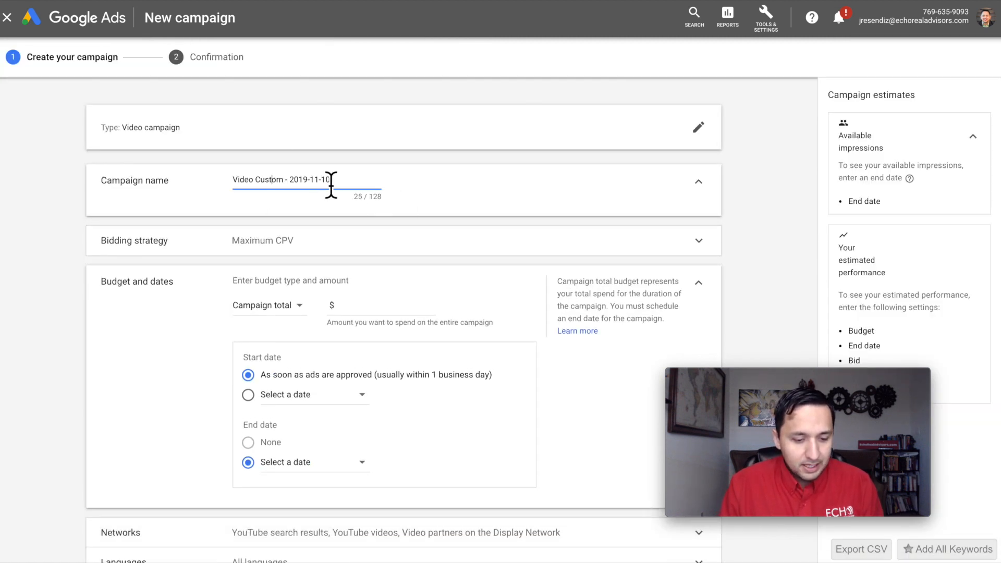
pyautogui.click(298, 184)
pyautogui.click(313, 181)
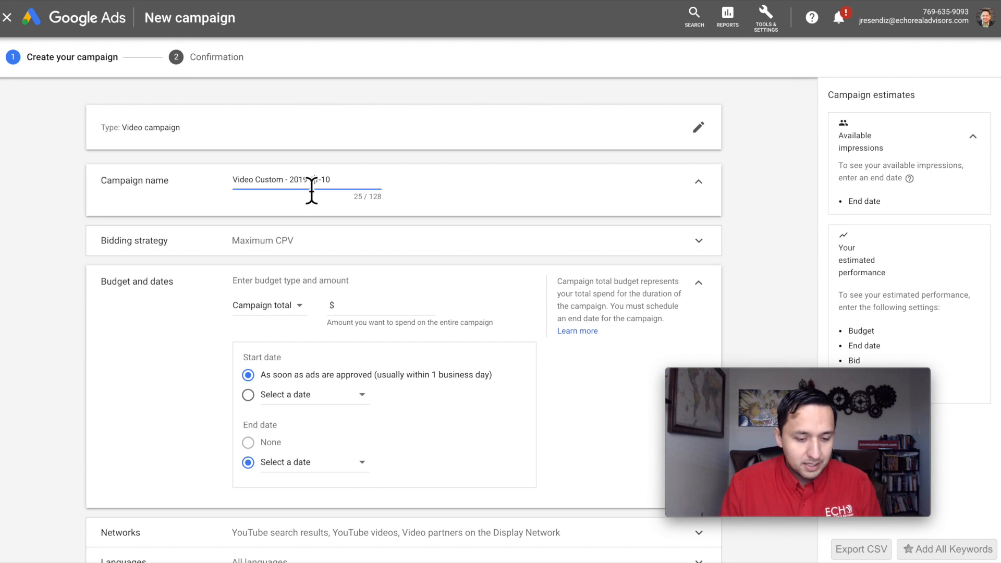
pyautogui.click(310, 180)
pyautogui.press('BackSpace')
pyautogui.press('Right')
pyautogui.press('Right')
pyautogui.press('Right')
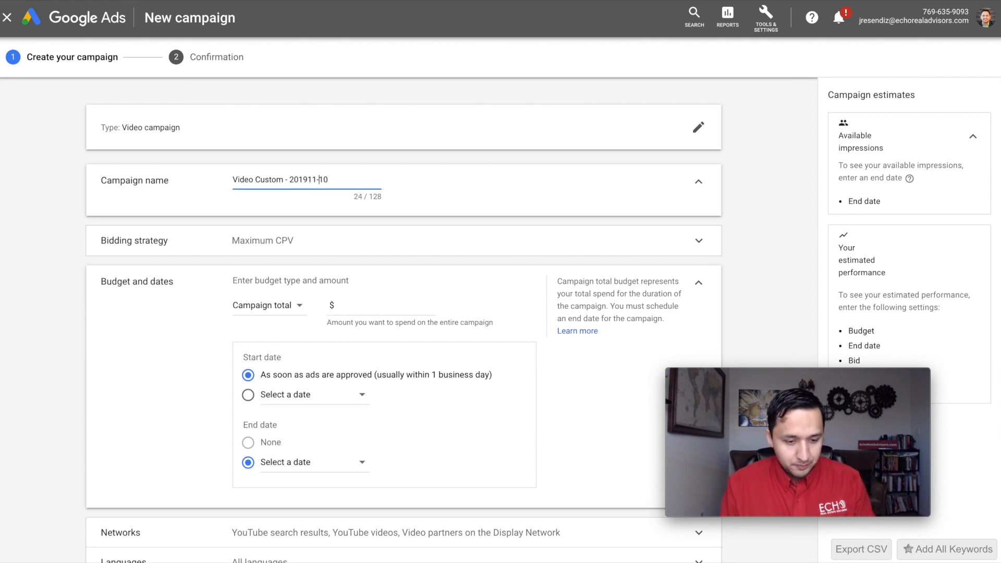
pyautogui.press('BackSpace')
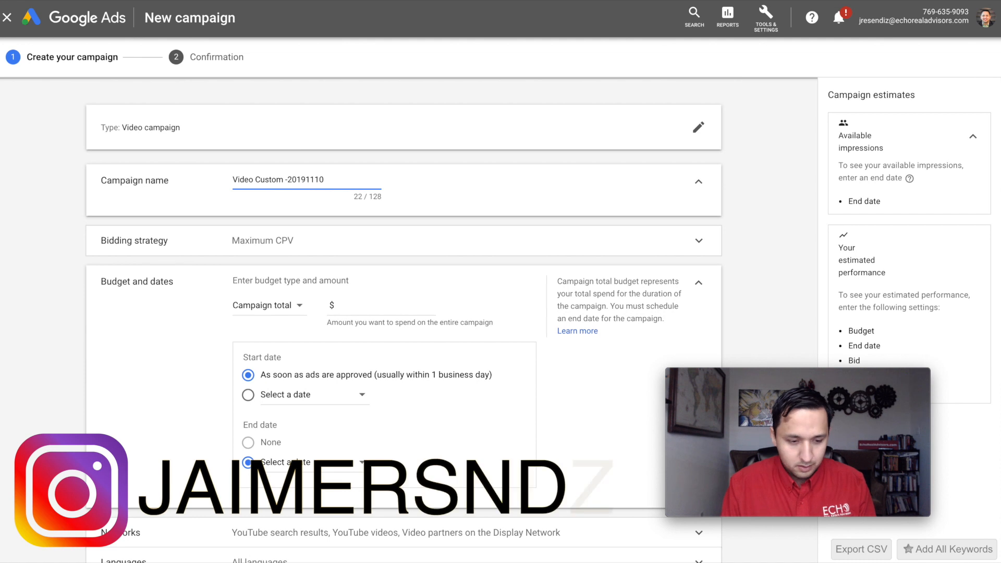
# Delete the "Video Custom -" prefix from the campaign name, keeping only the date
pyautogui.hotkey('ctrl', 'Left')
pyautogui.press('BackSpace')
pyautogui.press('BackSpace')
pyautogui.press('BackSpace')
pyautogui.press('BackSpace')
pyautogui.press('BackSpace')
pyautogui.press('BackSpace')
pyautogui.press('BackSpace')
pyautogui.press('BackSpace')
pyautogui.press('BackSpace')
pyautogui.press('BackSpace')
pyautogui.press('BackSpace')
pyautogui.press('BackSpace')
pyautogui.press('BackSpace')
pyautogui.press('BackSpace')
pyautogui.press('BackSpace')
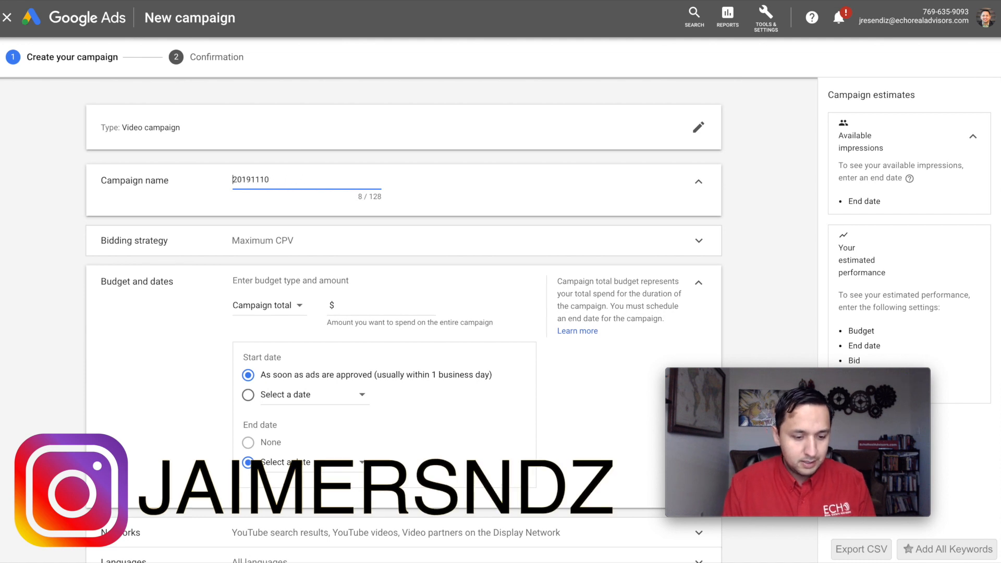
# Append -CSTM-YTADESTLS to the date so the campaign name reads 20191110-CSTM-YTADESTLS
pyautogui.click(288, 186)
pyautogui.write('-CSt')
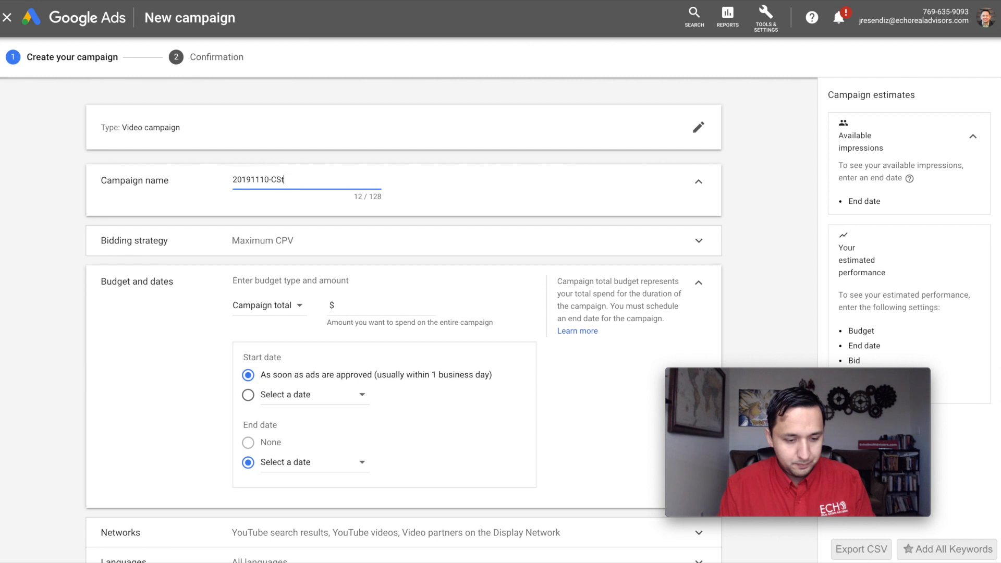
pyautogui.press('BackSpace')
pyautogui.write('TM-')
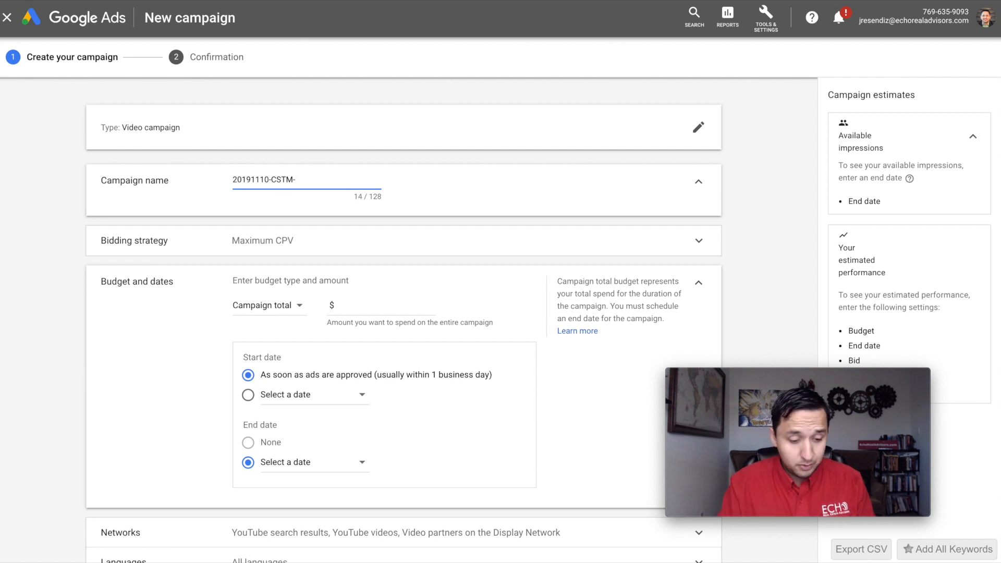
pyautogui.write('YTA')
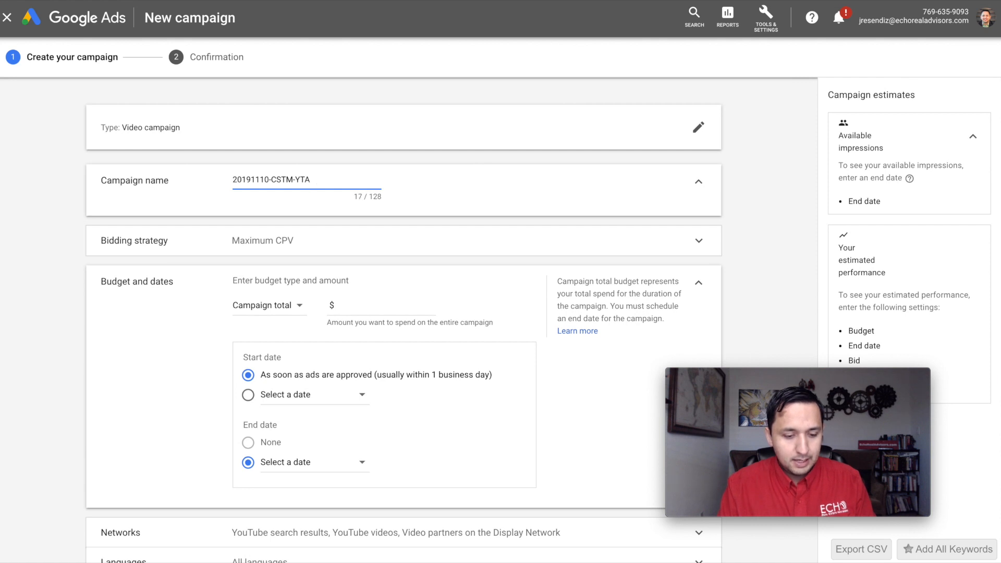
pyautogui.write('D')
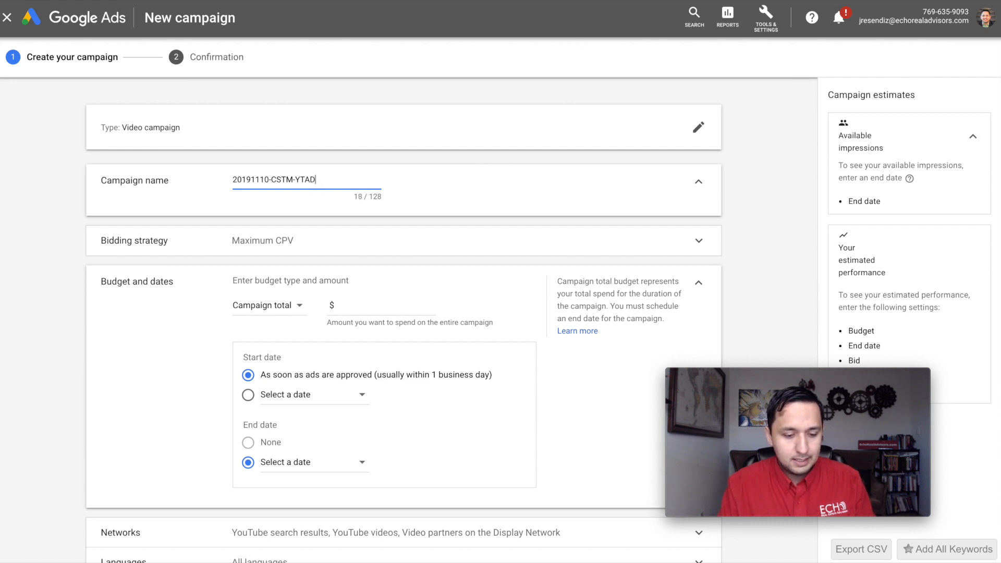
pyautogui.write('ESTN')
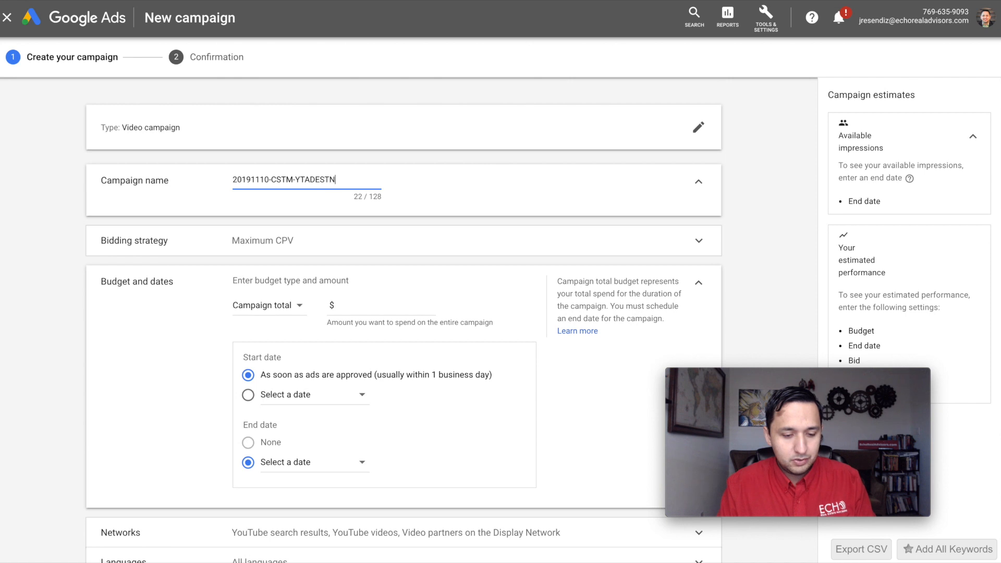
pyautogui.press('BackSpace')
pyautogui.write('LS')
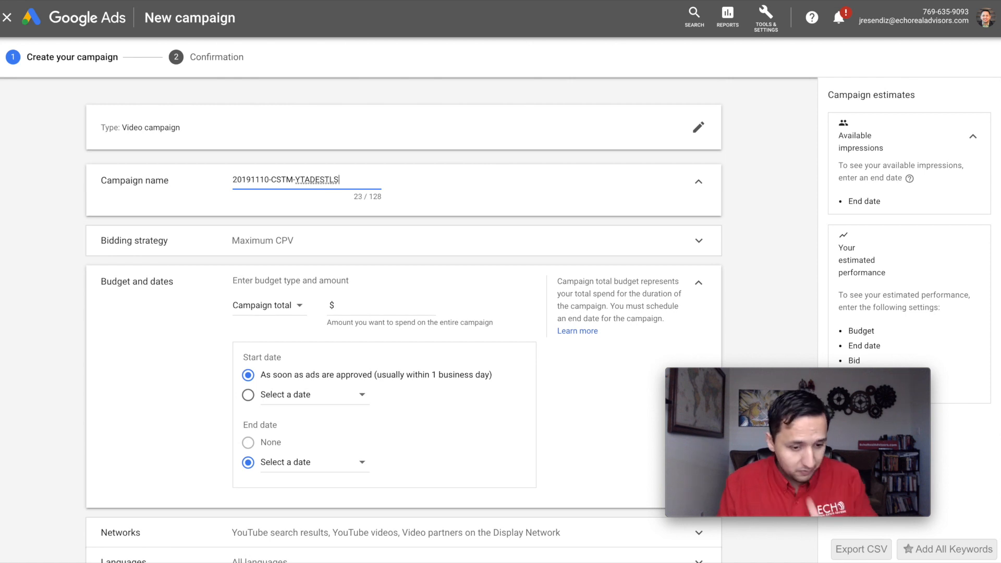
# Try the Target CPM bid strategy to read its description and switch back to Maximum CPV
pyautogui.scroll(-1, 359, 211)
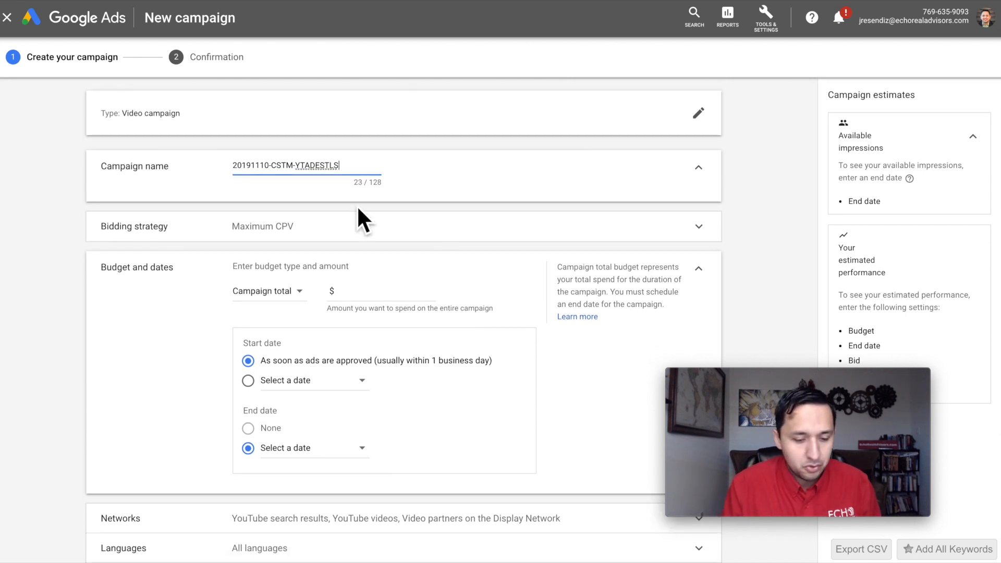
pyautogui.click(357, 215)
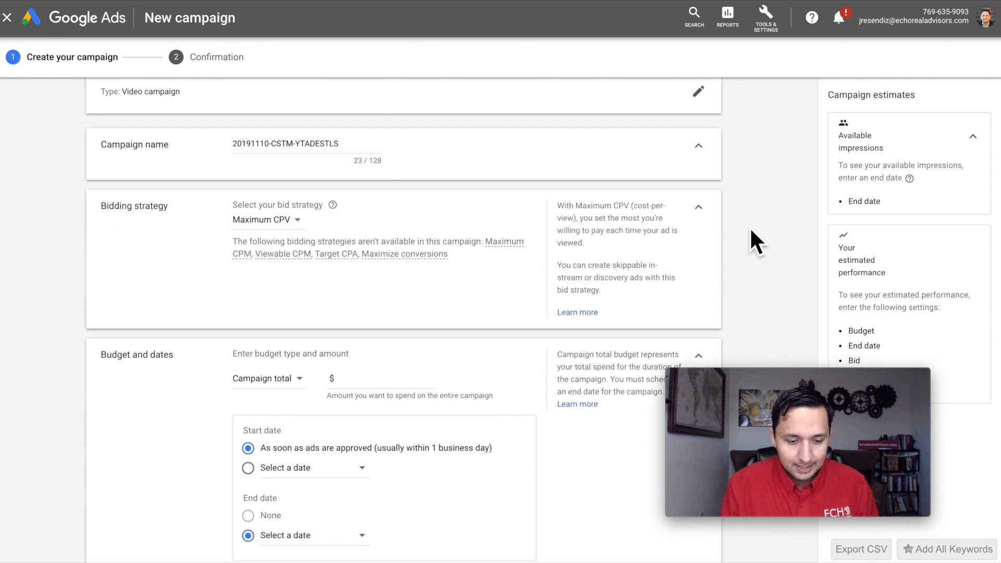
pyautogui.click(284, 222)
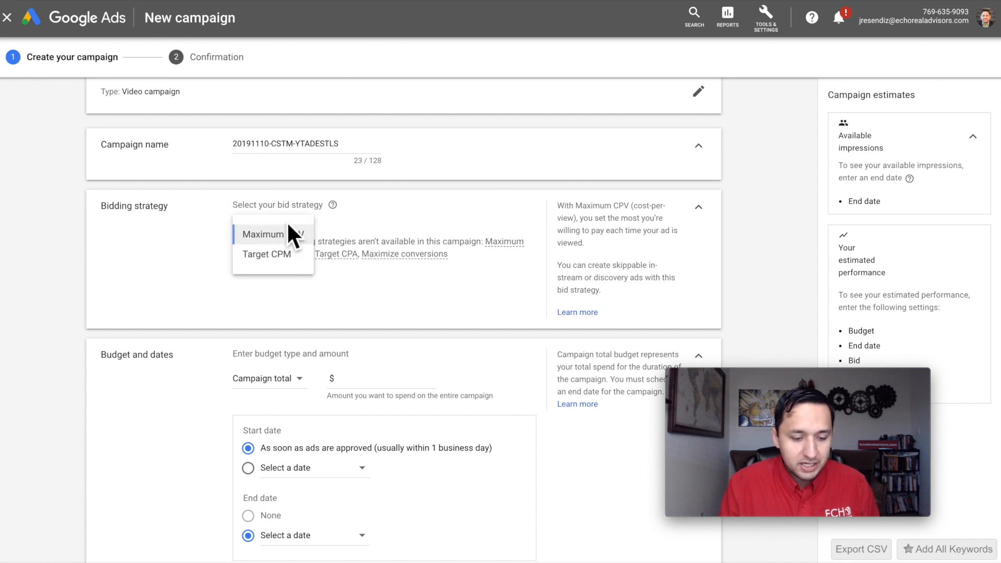
pyautogui.click(265, 259)
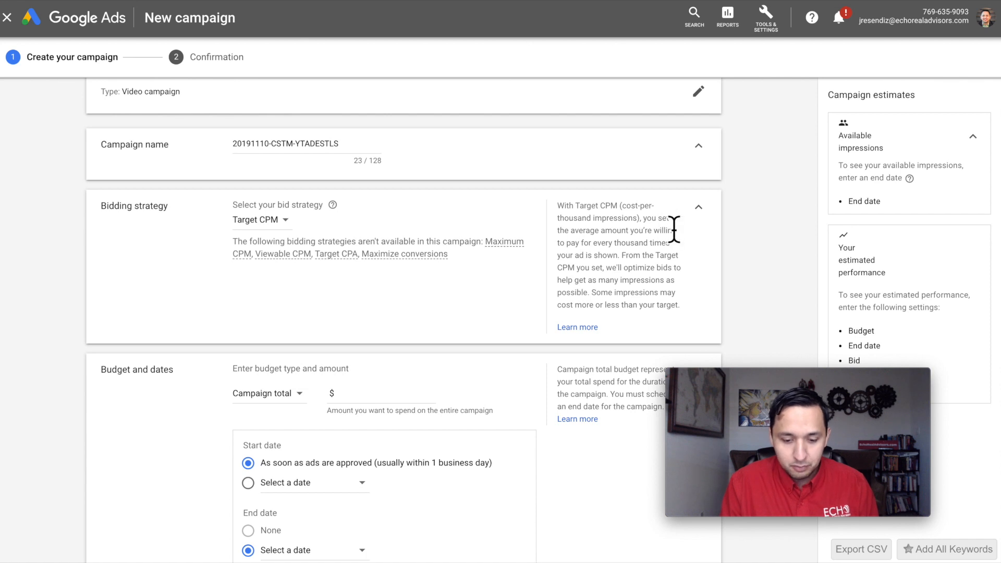
pyautogui.click(265, 222)
pyautogui.click(282, 234)
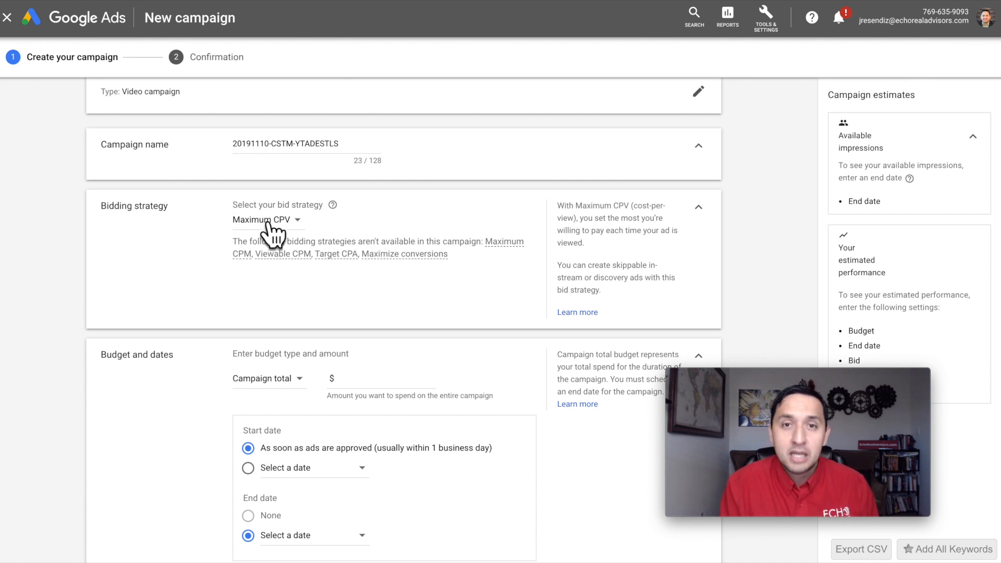
# Change the budget type to Daily and set the amount to $10.00
pyautogui.scroll(-2, 271, 226)
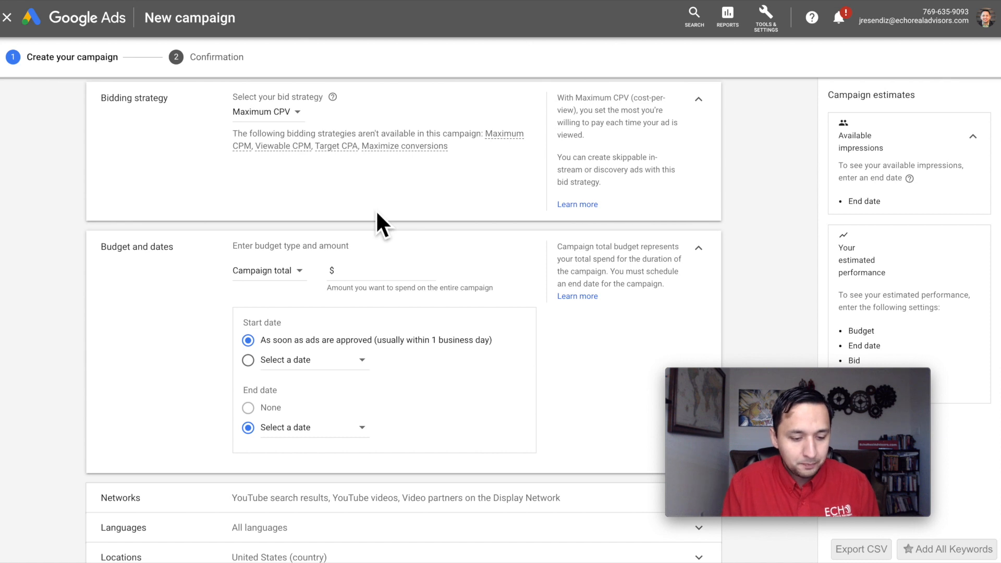
pyautogui.click(282, 274)
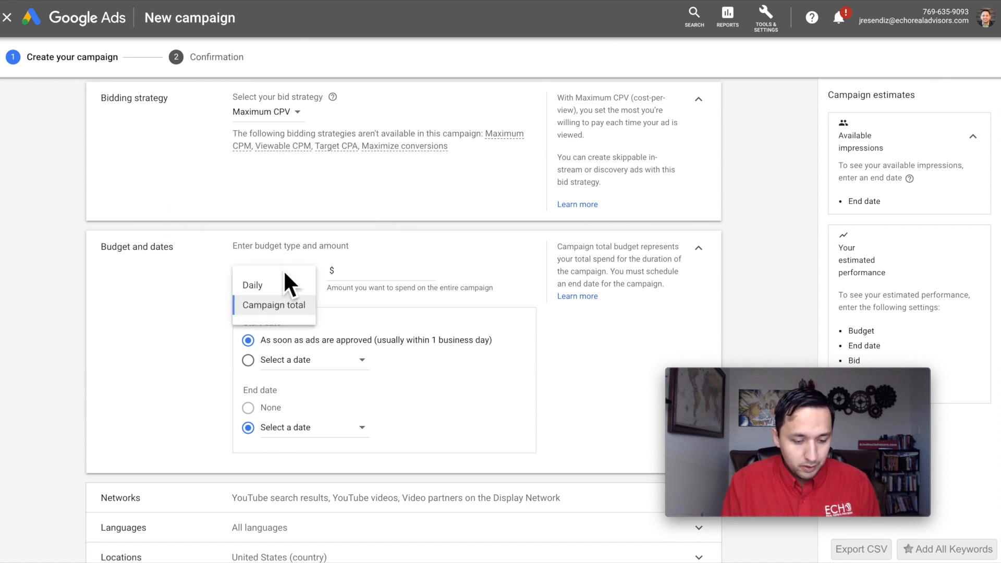
pyautogui.click(250, 285)
pyautogui.click(391, 275)
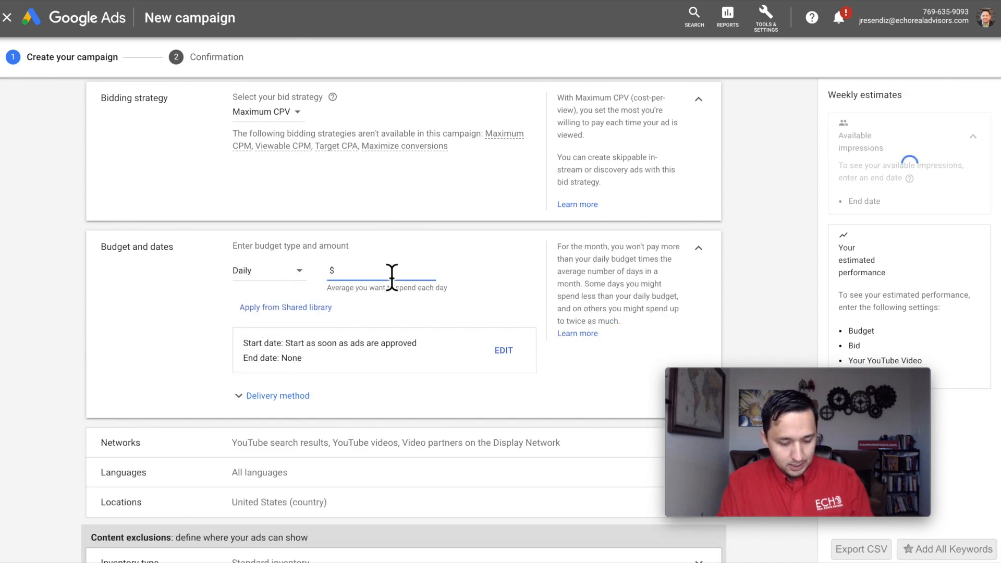
pyautogui.write('10.00')
pyautogui.click(521, 272)
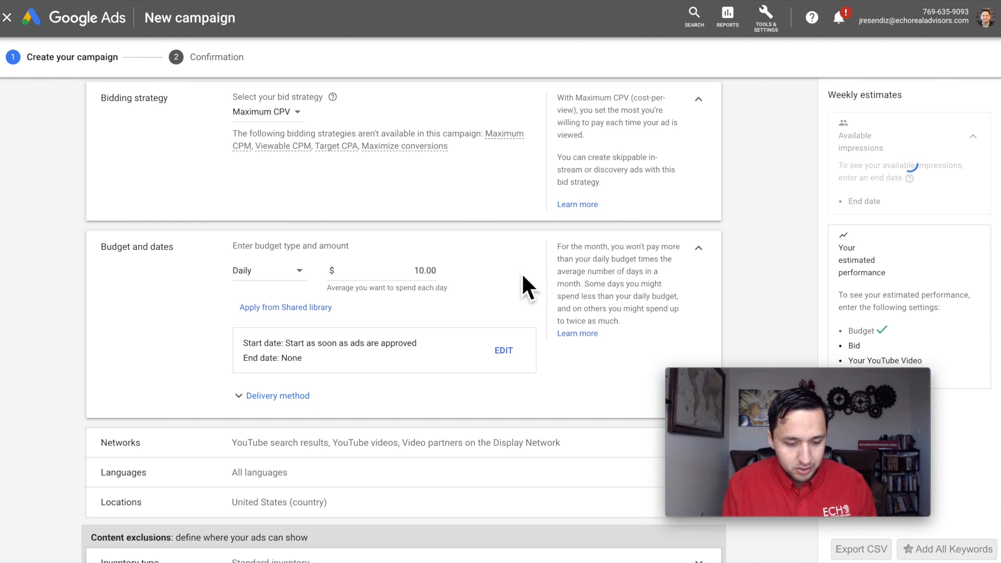
# Review the Standard and Accelerated delivery method options for the daily budget
pyautogui.scroll(-1, 521, 274)
pyautogui.click(285, 325)
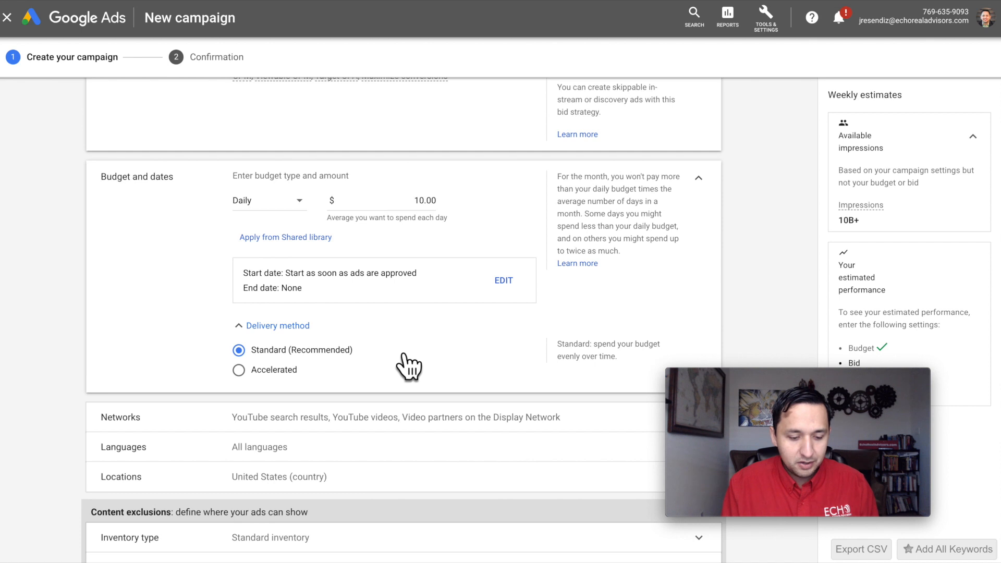
pyautogui.scroll(1, 409, 365)
pyautogui.scroll(-1, 386, 357)
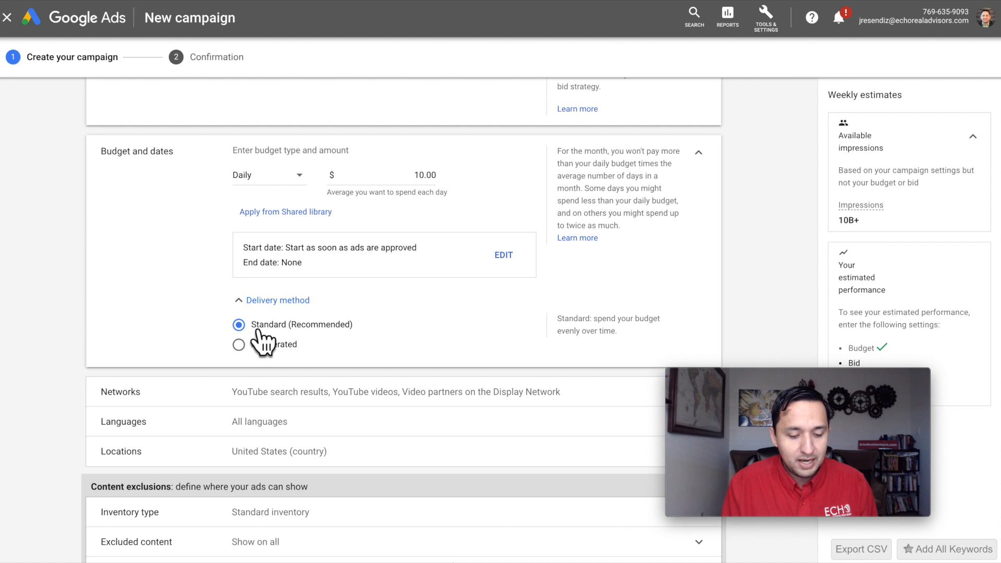
pyautogui.scroll(-2, 223, 293)
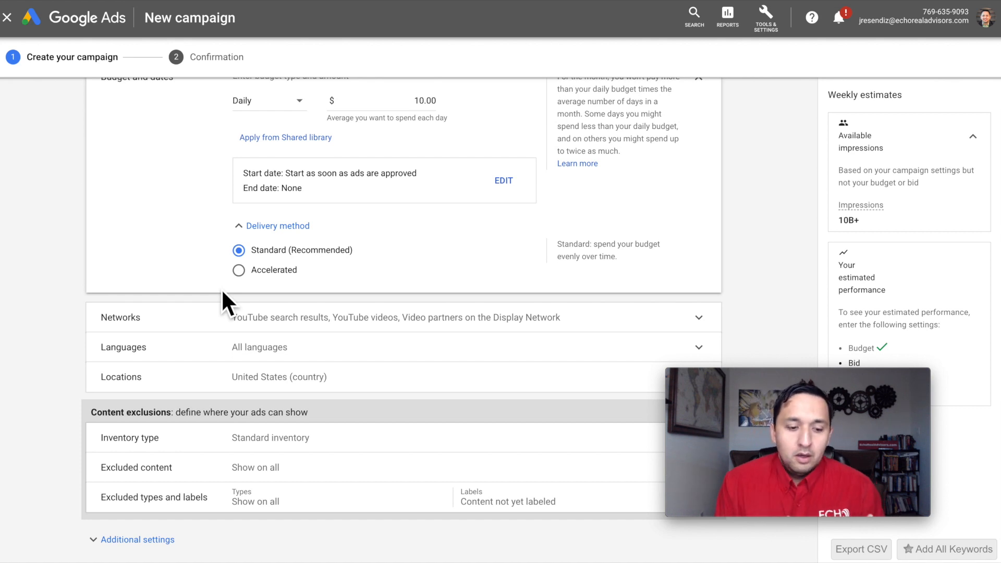
pyautogui.click(336, 120)
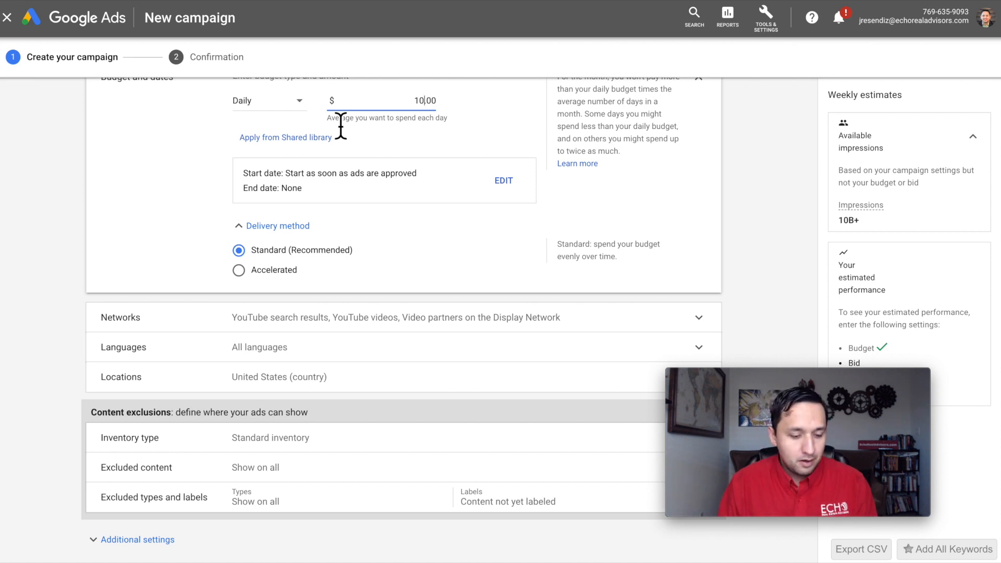
# Limit the campaign's networks to YouTube videos by excluding YouTube search results and video partners on the Display Network
pyautogui.scroll(-1, 334, 235)
pyautogui.click(329, 310)
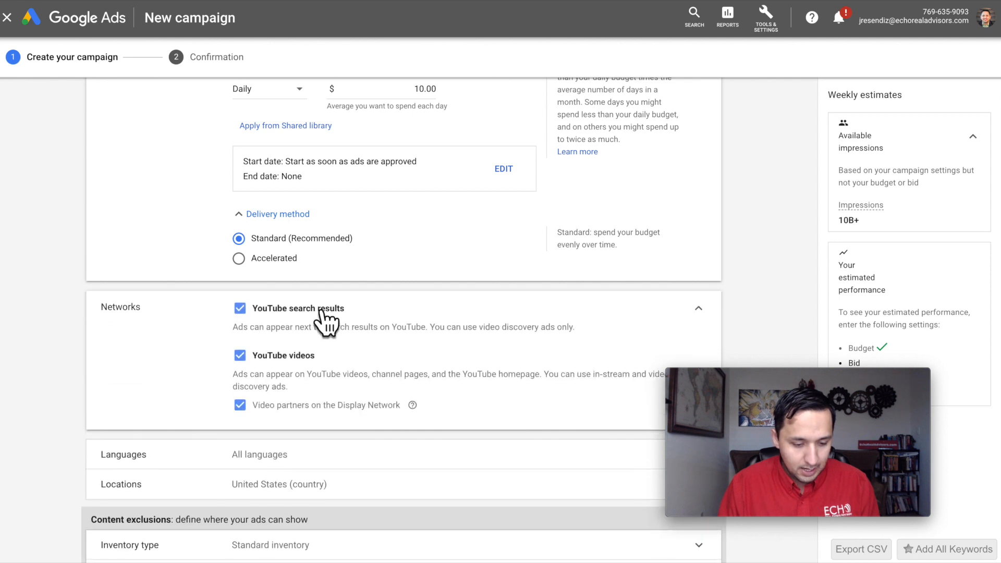
pyautogui.click(240, 308)
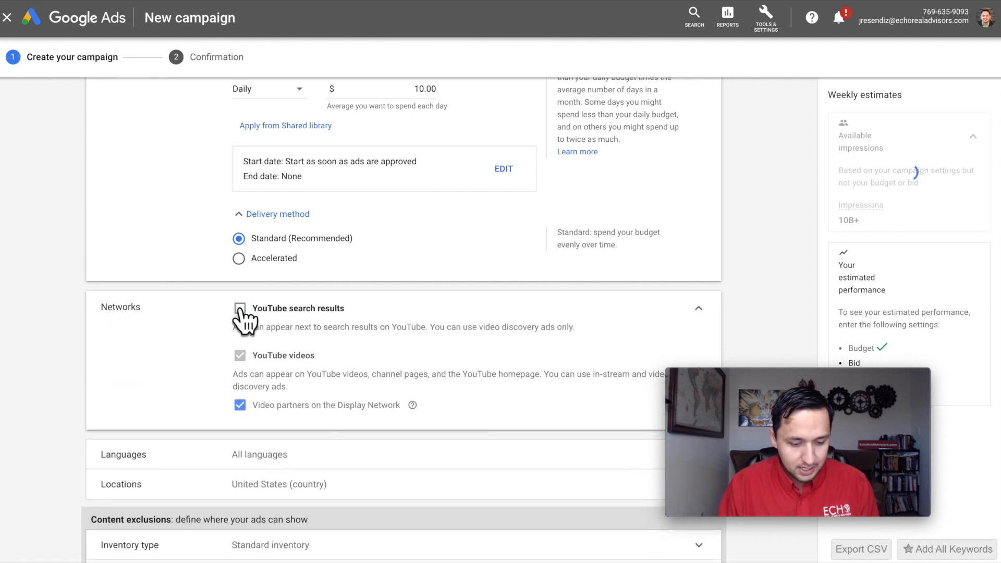
pyautogui.click(240, 405)
pyautogui.scroll(-1, 287, 324)
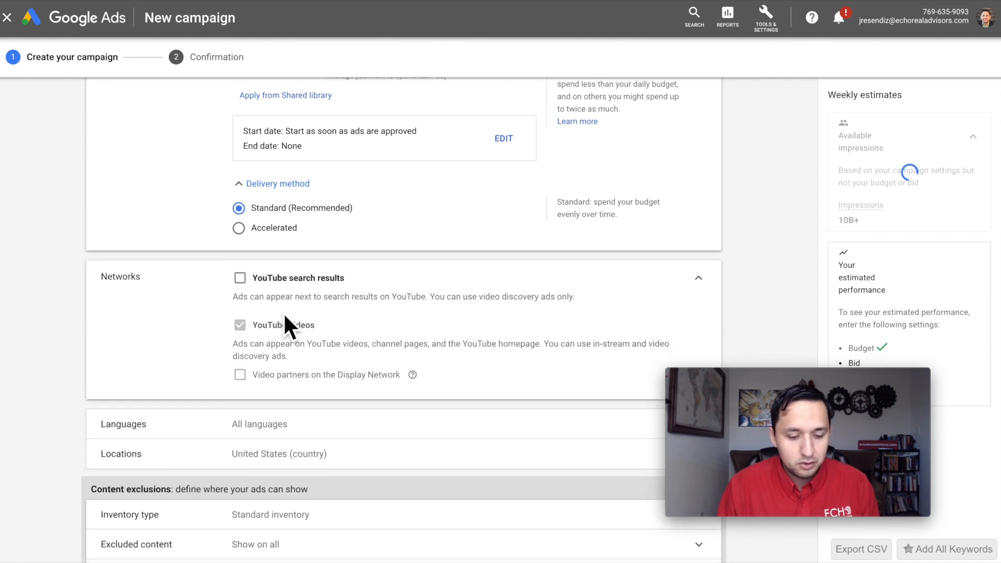
pyautogui.scroll(-1, 285, 320)
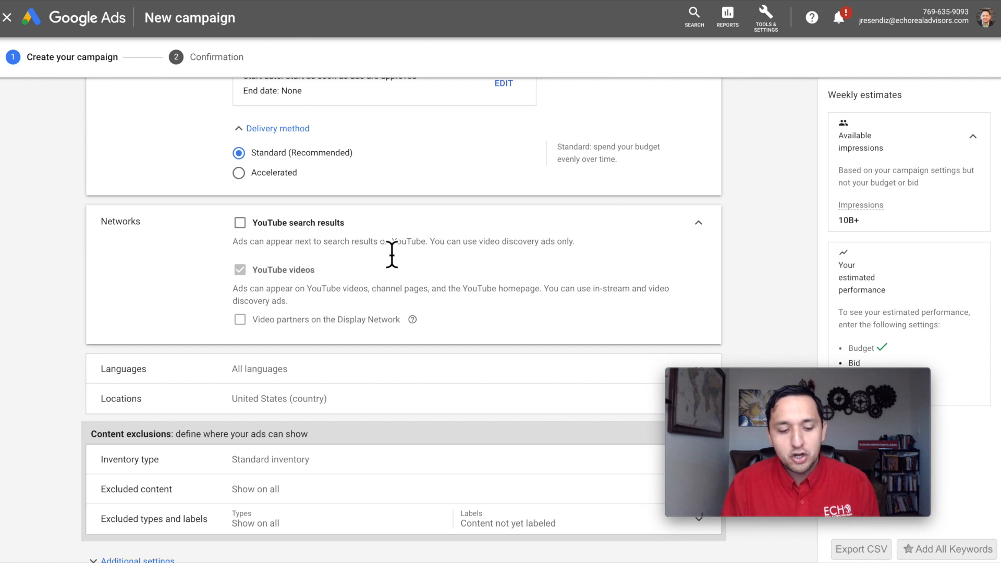
pyautogui.click(240, 224)
pyautogui.click(240, 224)
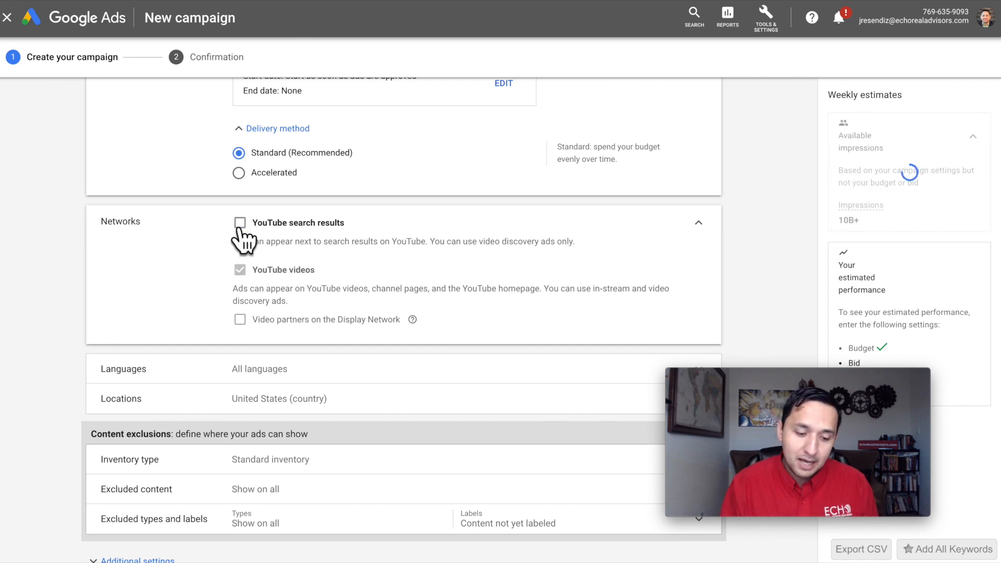
pyautogui.scroll(-1, 406, 255)
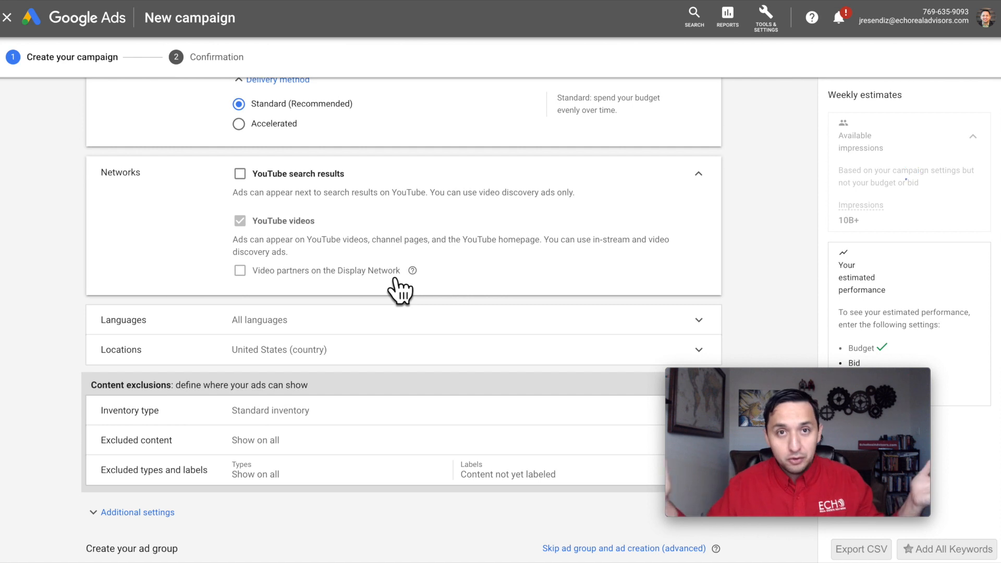
pyautogui.moveTo(409, 276)
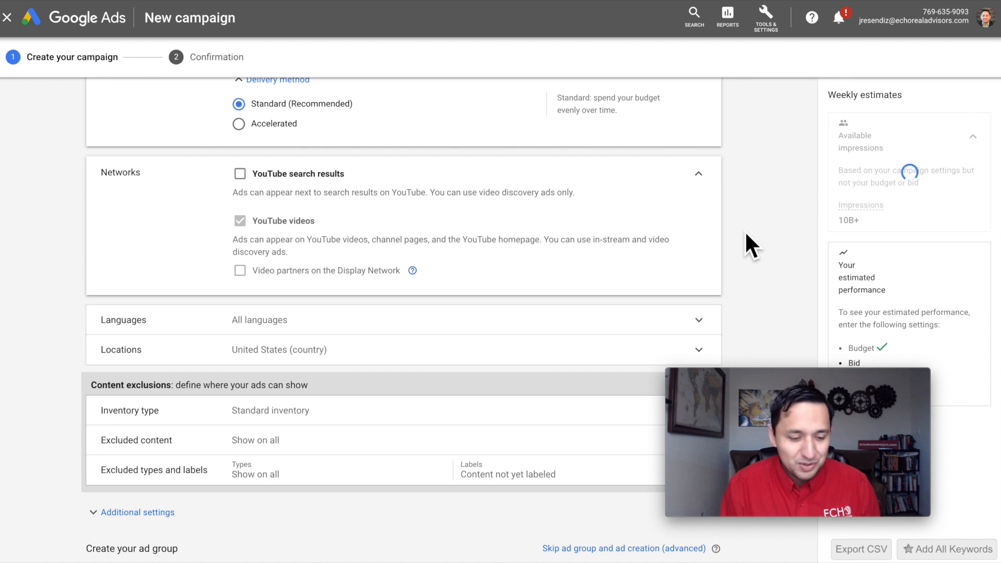
# Set English as the campaign's targeted customer language
pyautogui.scroll(-2, 746, 233)
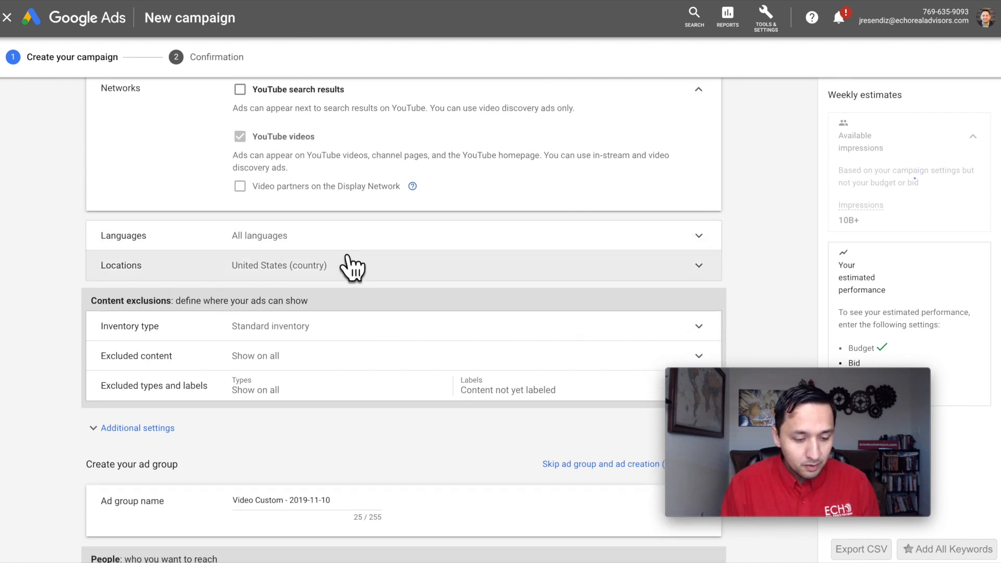
pyautogui.click(322, 237)
pyautogui.click(303, 283)
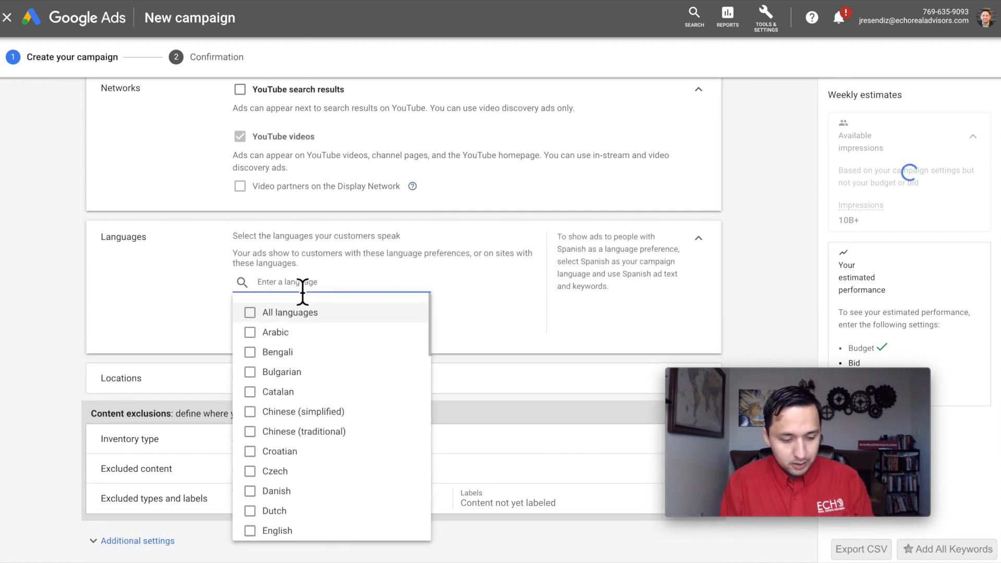
pyautogui.write('en')
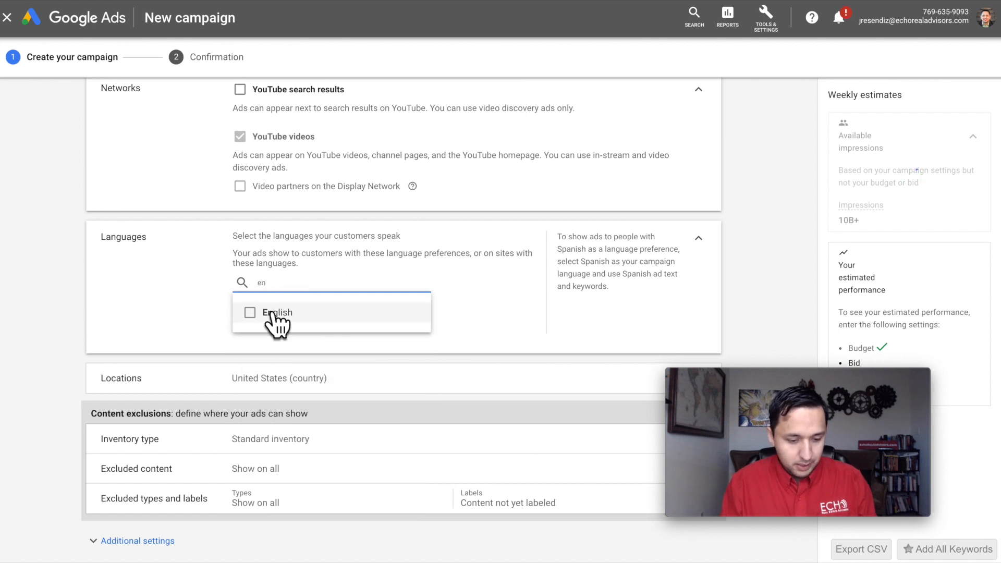
pyautogui.click(270, 313)
pyautogui.click(175, 286)
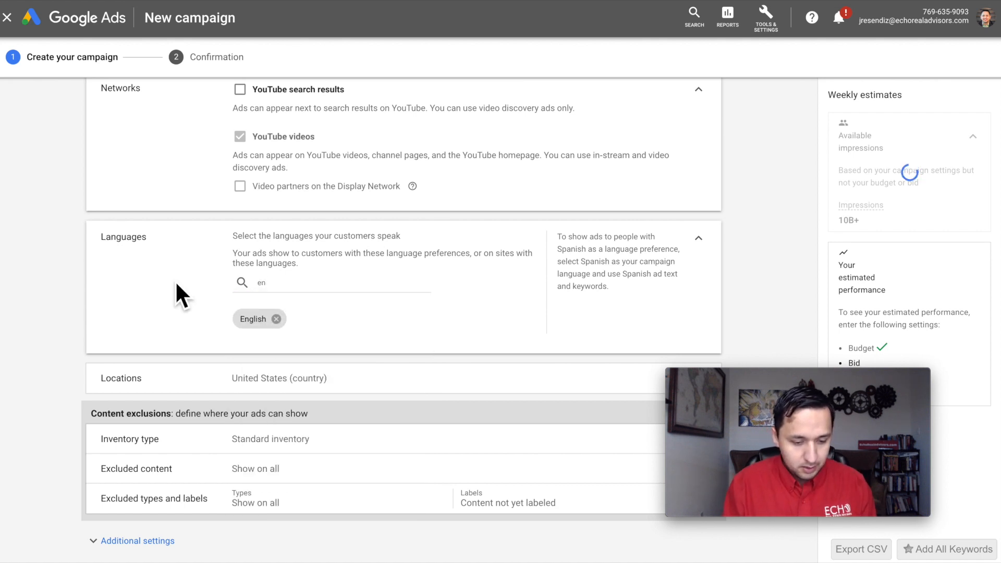
# Review the location targeting options, leaving United States selected, and collapse the Locations section
pyautogui.scroll(-2, 175, 334)
pyautogui.click(253, 353)
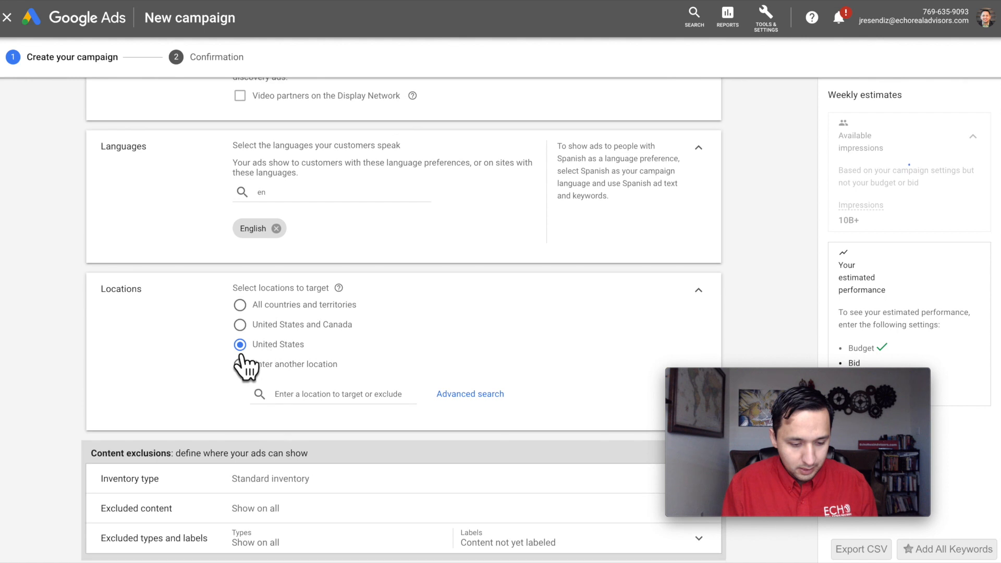
pyautogui.click(384, 394)
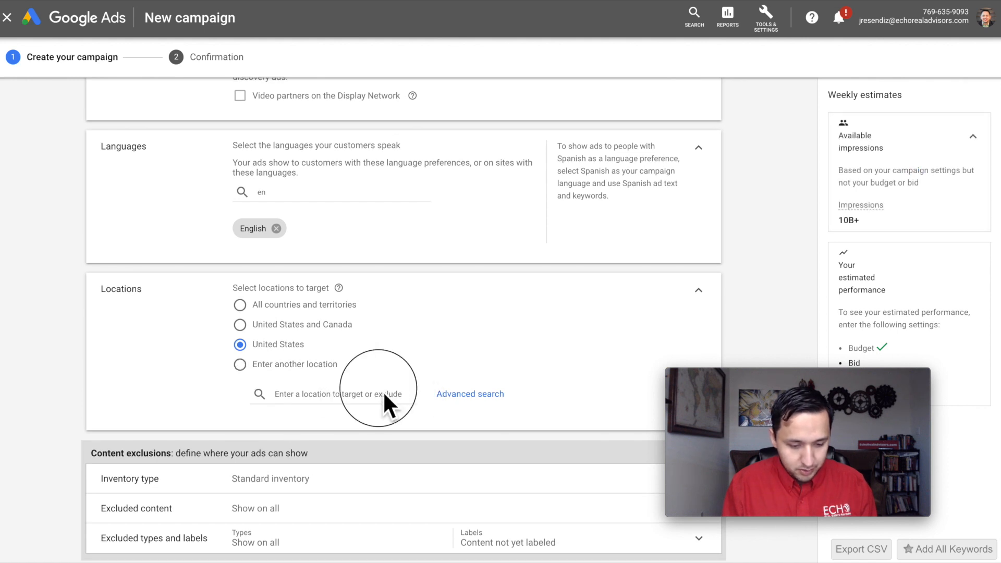
pyautogui.scroll(-1, 385, 395)
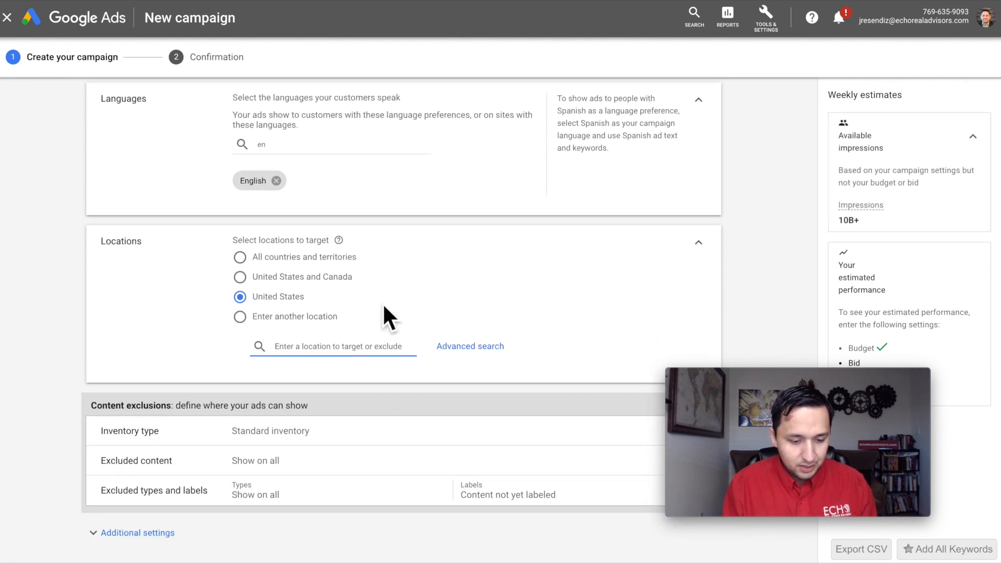
pyautogui.scroll(2, 385, 308)
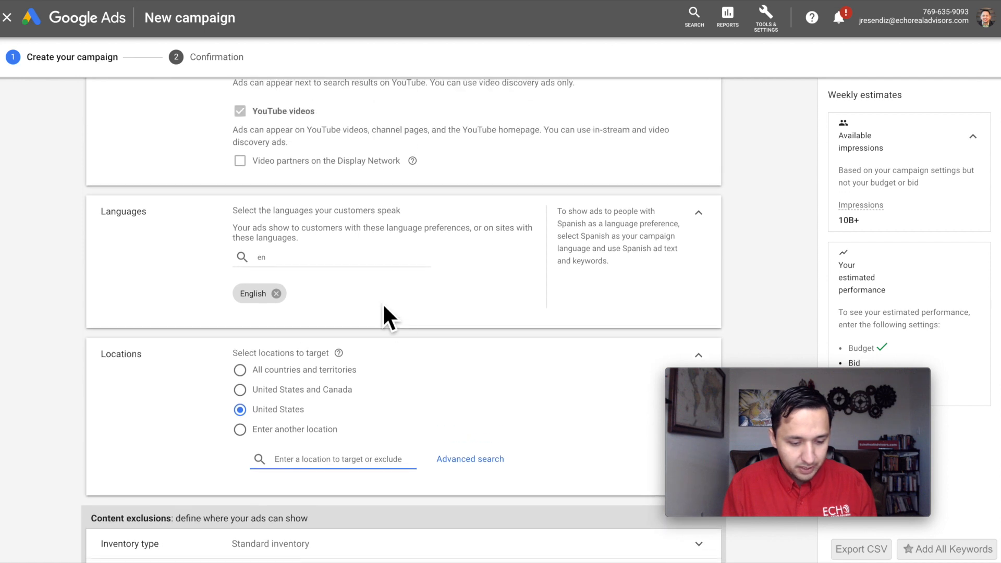
pyautogui.click(700, 355)
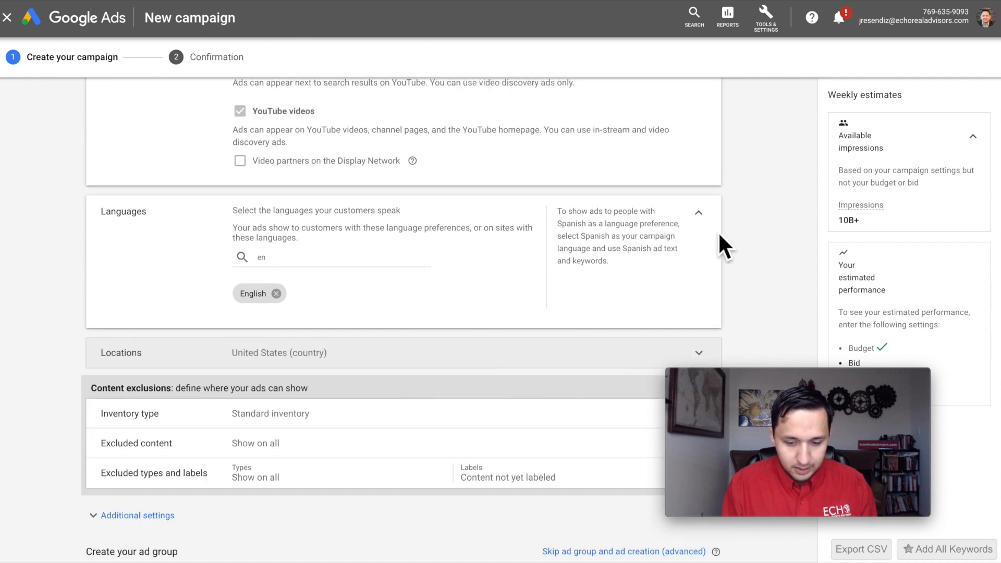
# Collapse the completed Languages, Networks, Budget and dates, and Bidding strategy sections of the campaign settings
pyautogui.click(699, 216)
pyautogui.scroll(4, 706, 217)
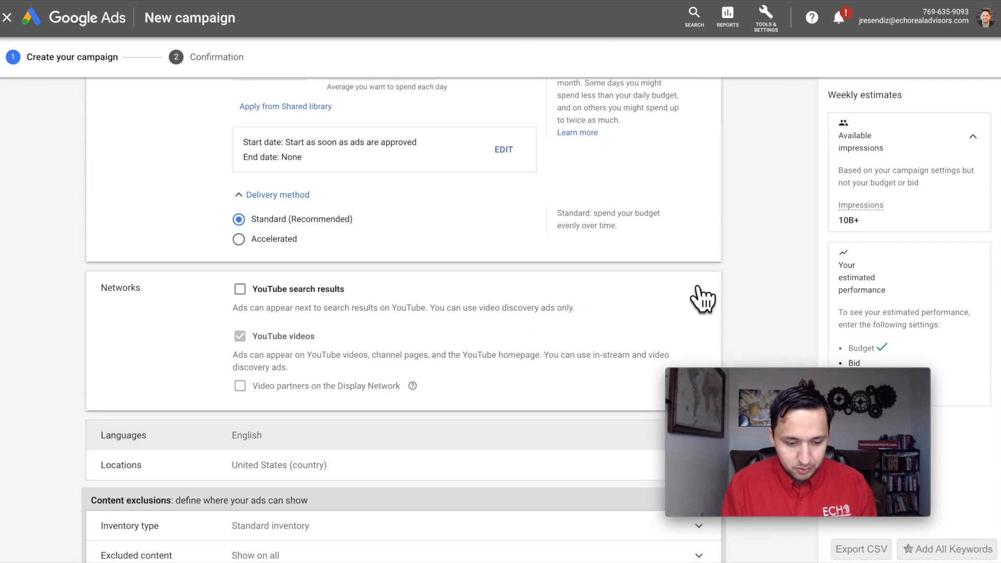
pyautogui.click(699, 288)
pyautogui.scroll(4, 704, 292)
pyautogui.click(701, 271)
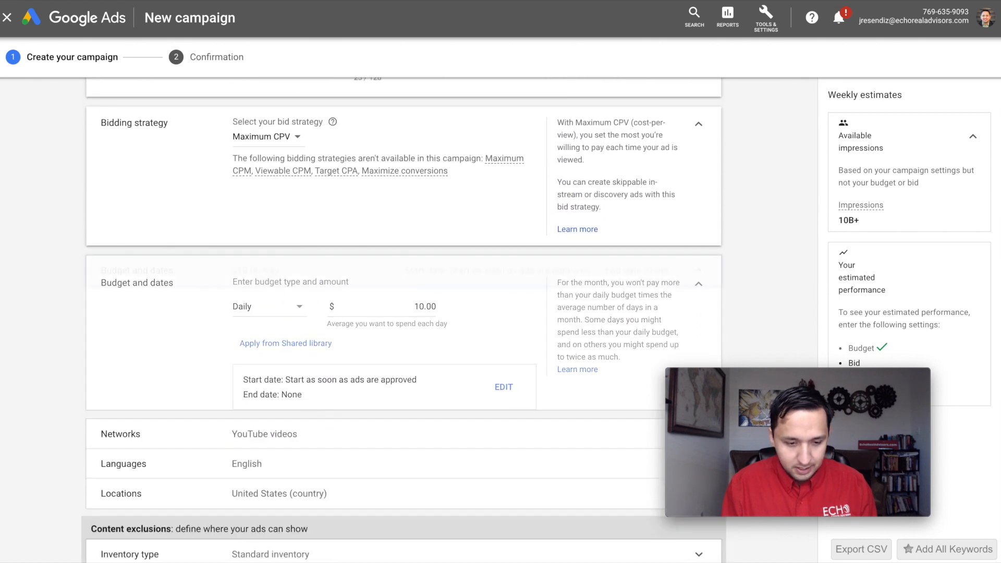
pyautogui.click(699, 131)
pyautogui.scroll(2, 699, 134)
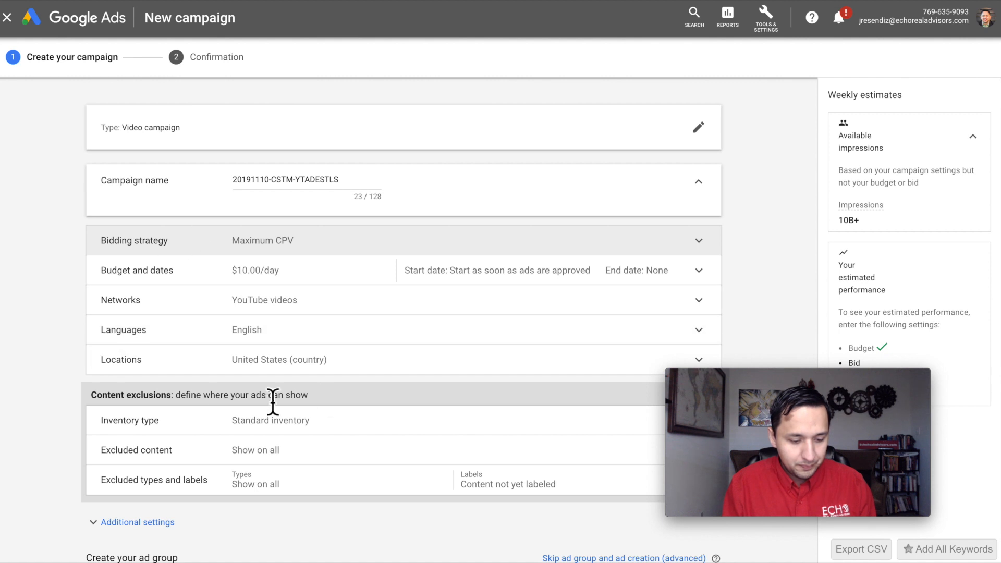
# Examine the Expanded, Standard and Limited inventory types under Content exclusions, including the Standard inventory description, leaving Standard inventory selected
pyautogui.scroll(-2, 322, 379)
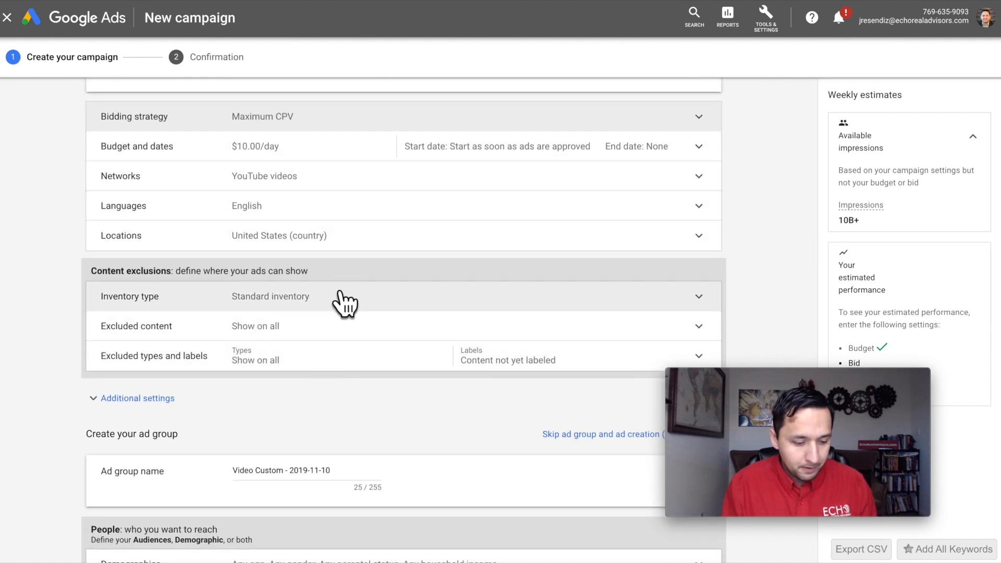
pyautogui.click(281, 300)
pyautogui.scroll(-3, 282, 299)
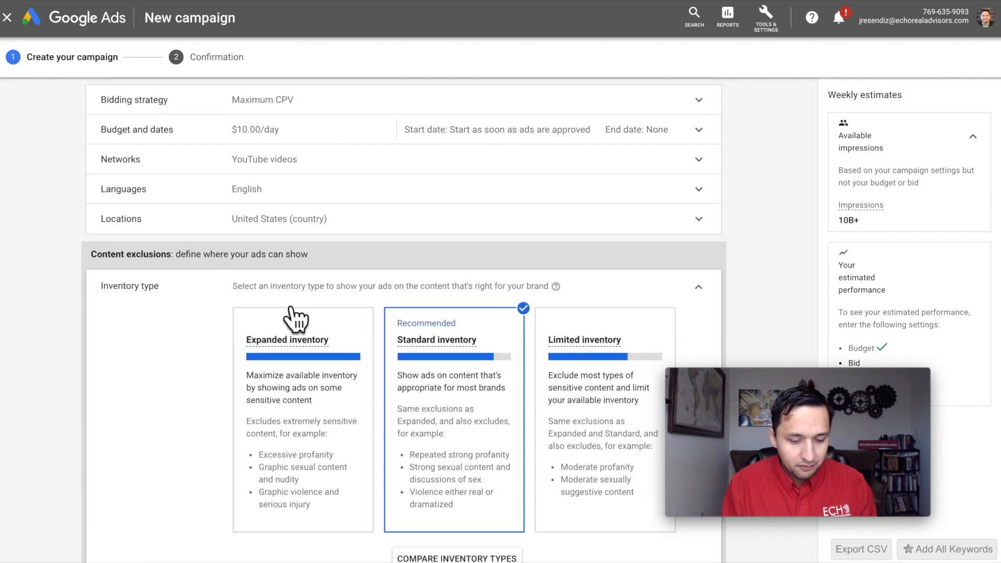
pyautogui.scroll(-2, 417, 401)
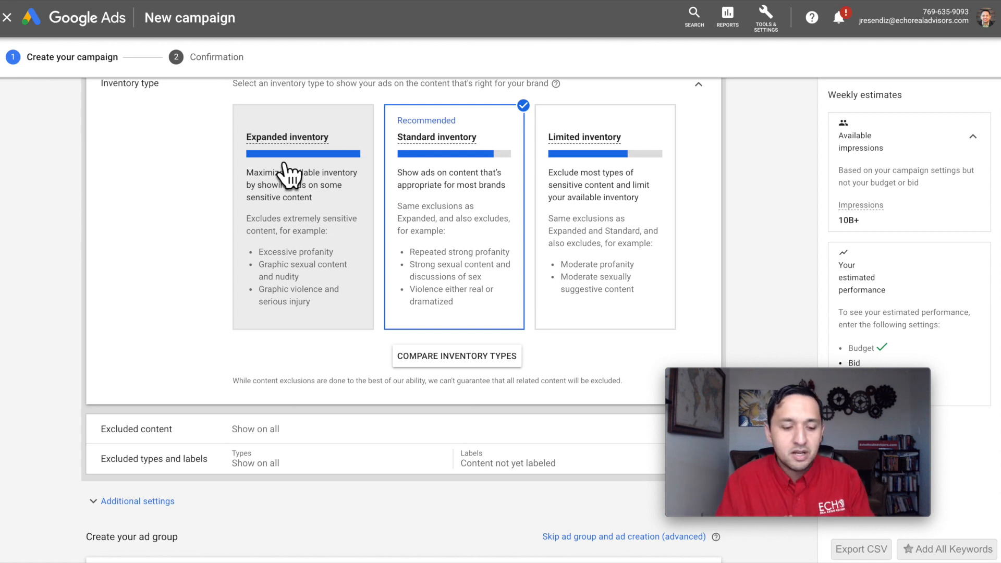
pyautogui.scroll(-1, 287, 174)
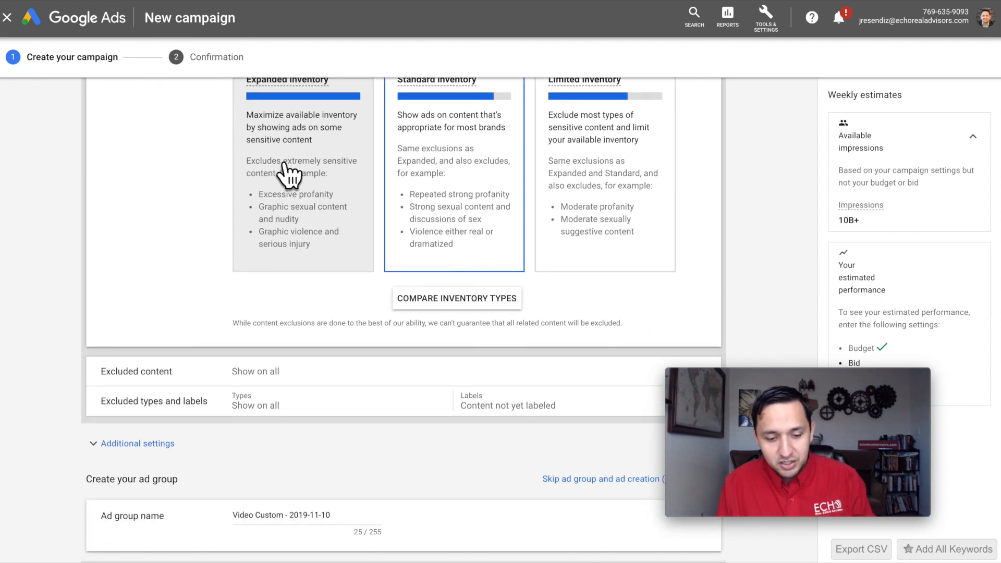
pyautogui.scroll(2, 286, 172)
pyautogui.scroll(-1, 421, 214)
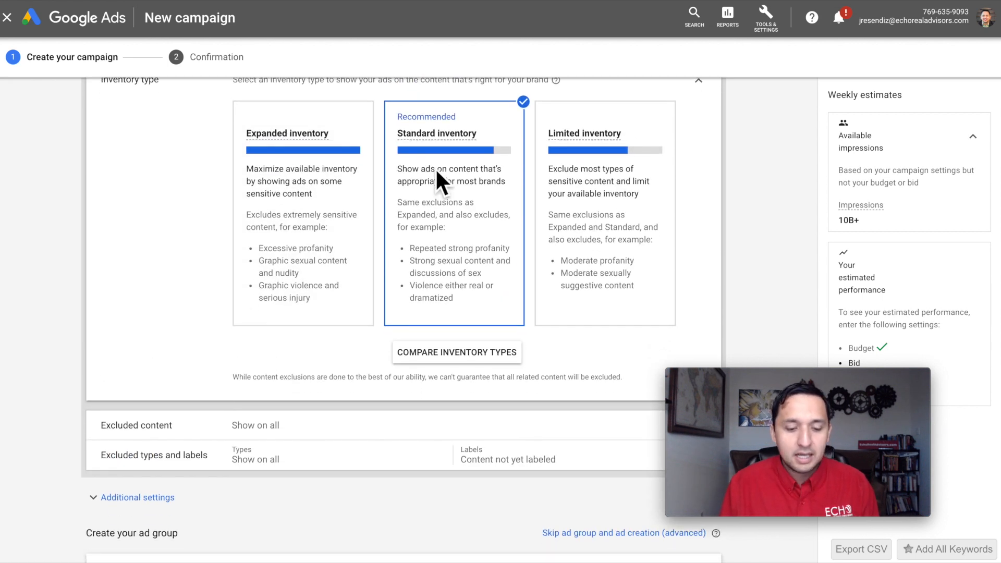
pyautogui.moveTo(423, 137)
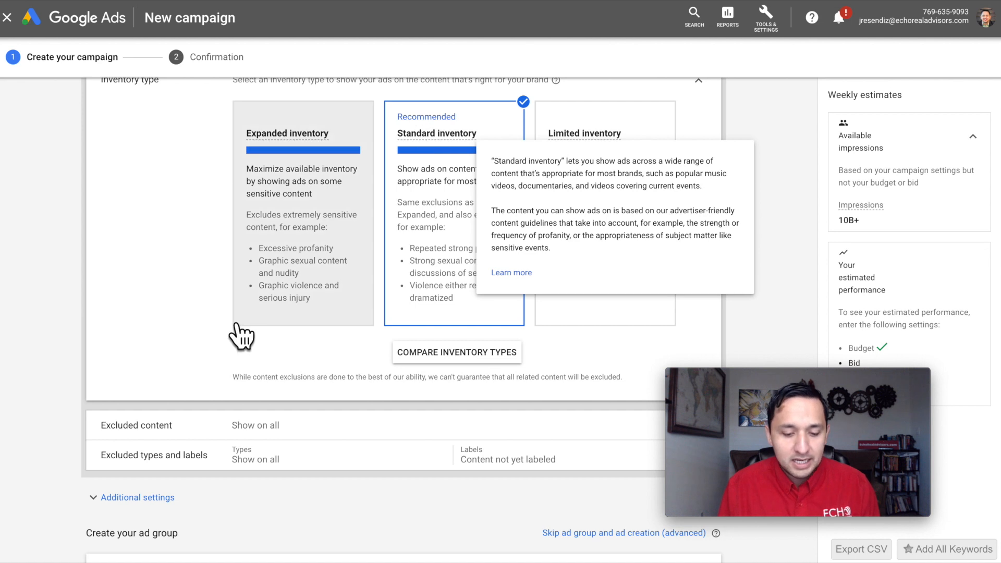
pyautogui.scroll(-1, 94, 280)
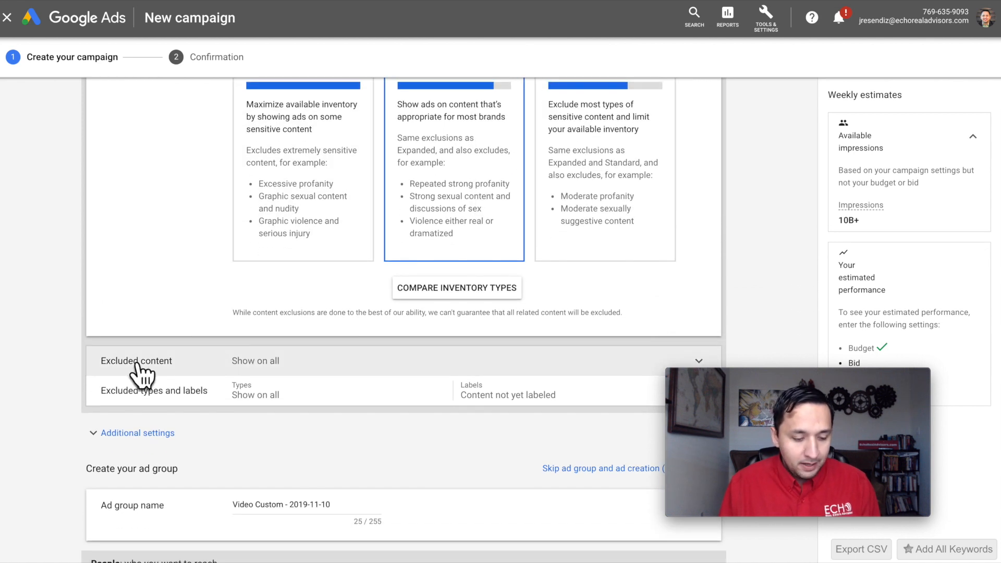
# Review the sensitive content categories under Excluded content and compare them with the inventory types, leaving all unselected, and collapse the section
pyautogui.click(263, 368)
pyautogui.scroll(-3, 274, 369)
pyautogui.scroll(-1, 274, 374)
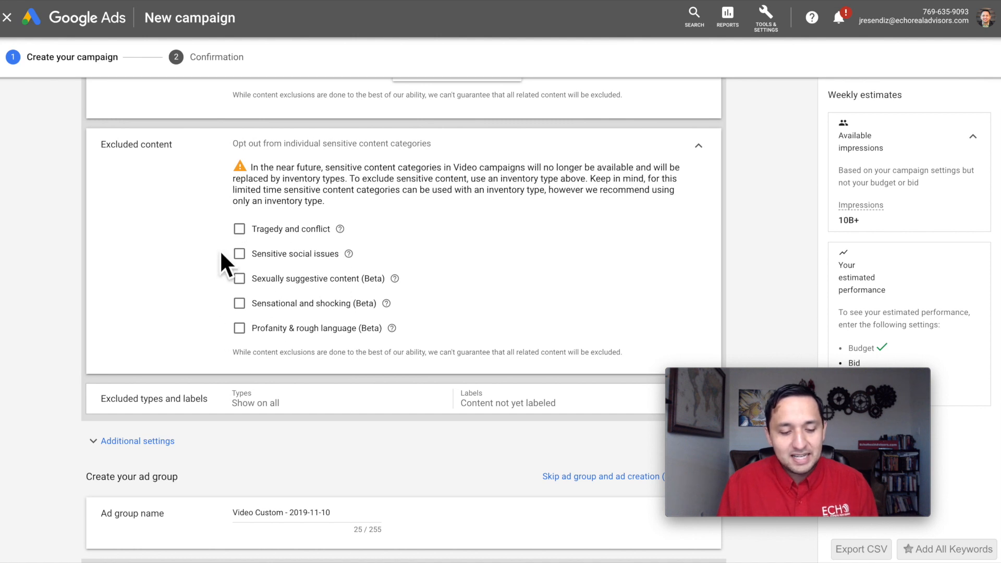
pyautogui.scroll(3, 332, 298)
pyautogui.scroll(3, 332, 309)
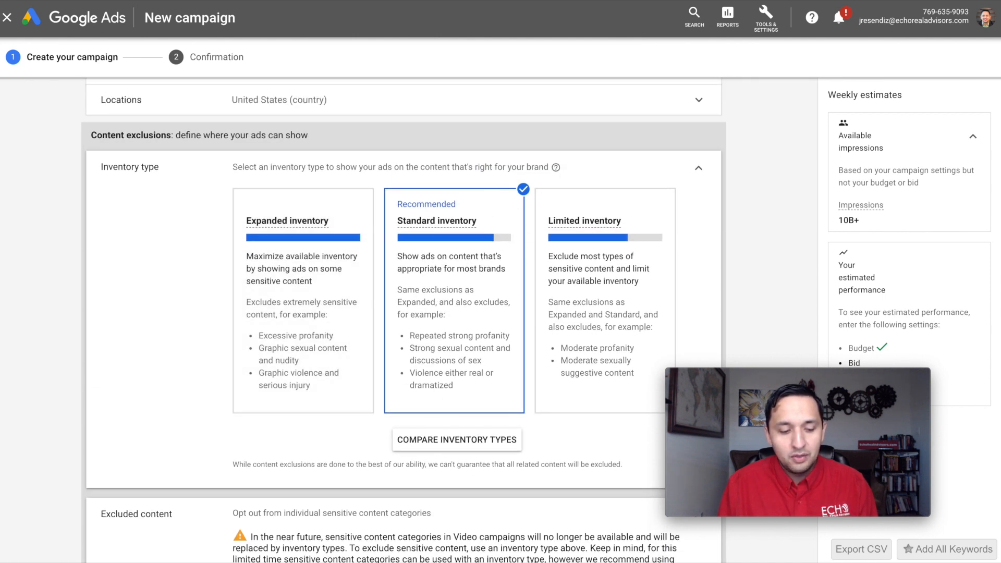
pyautogui.scroll(-6, 478, 347)
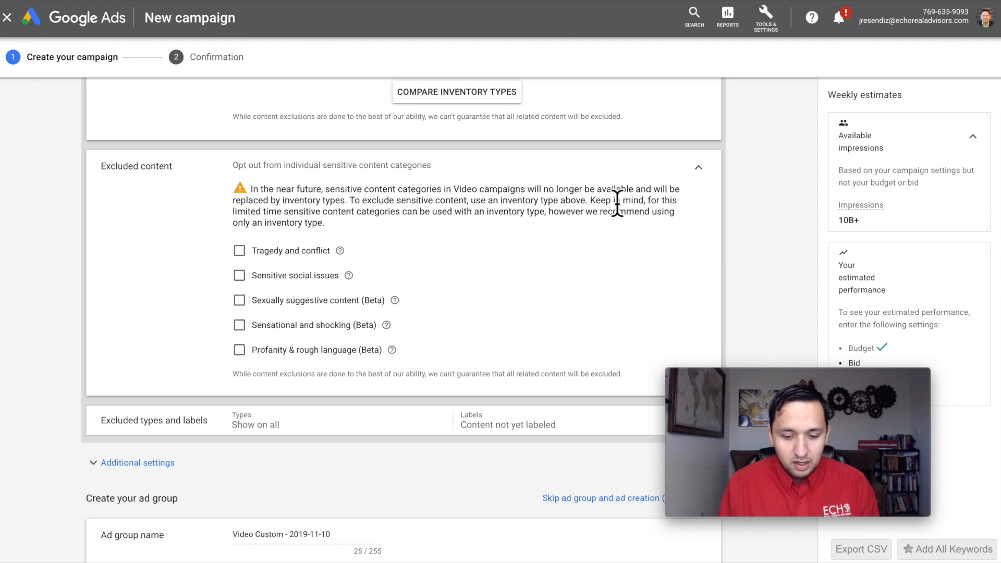
pyautogui.click(699, 172)
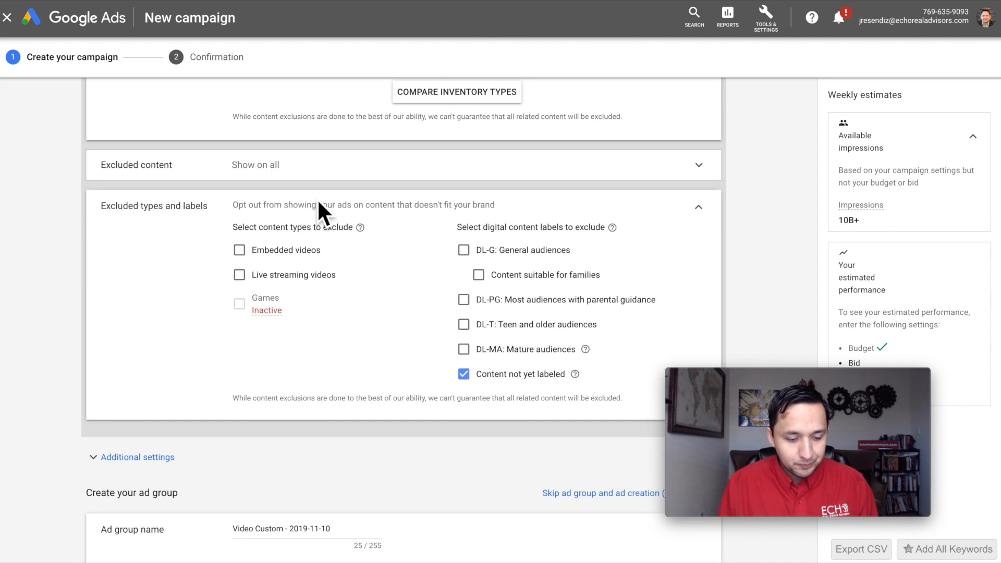
# Exclude embedded videos and live streaming videos from the content types where the campaign's ads can show
pyautogui.scroll(-1, 320, 203)
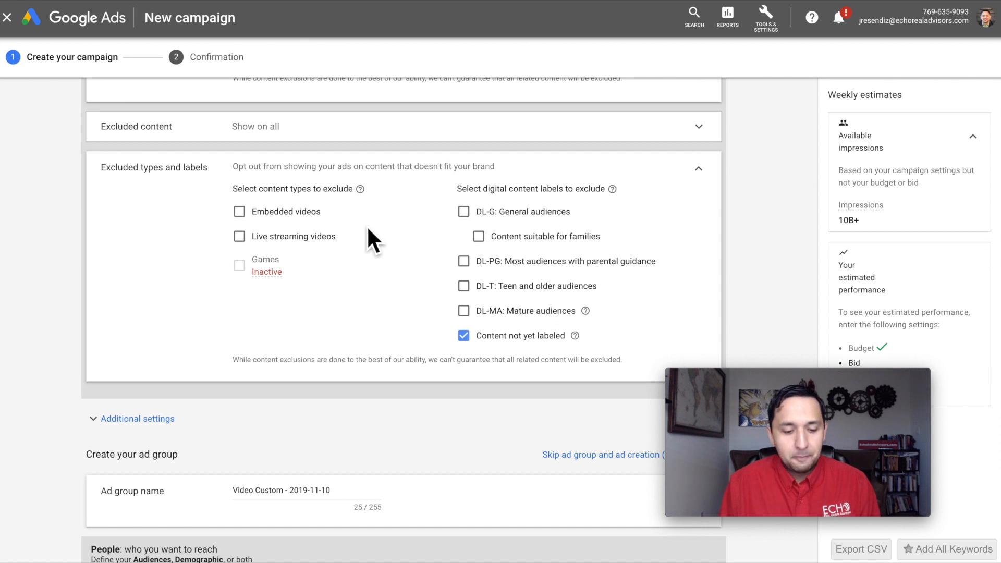
pyautogui.click(240, 212)
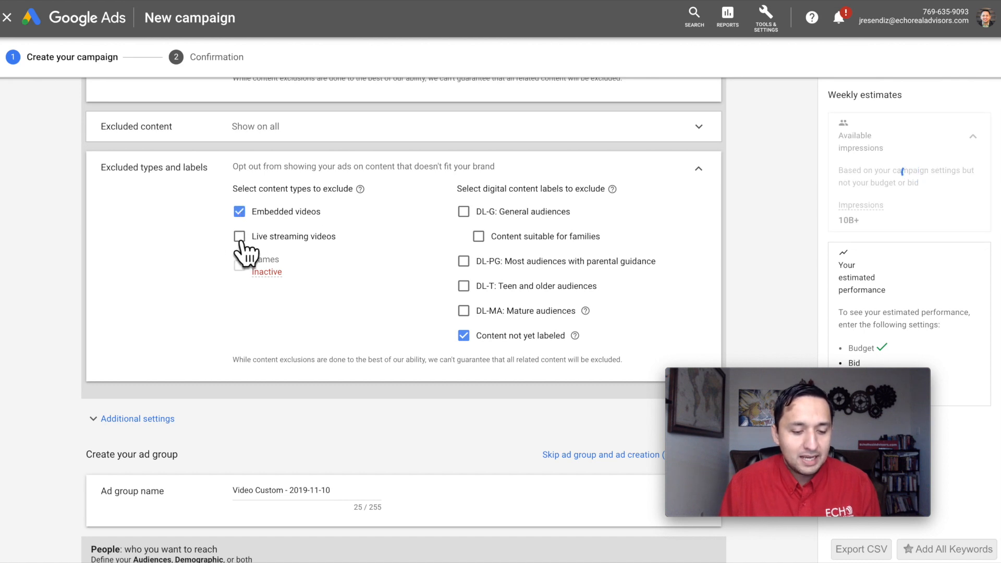
pyautogui.click(240, 237)
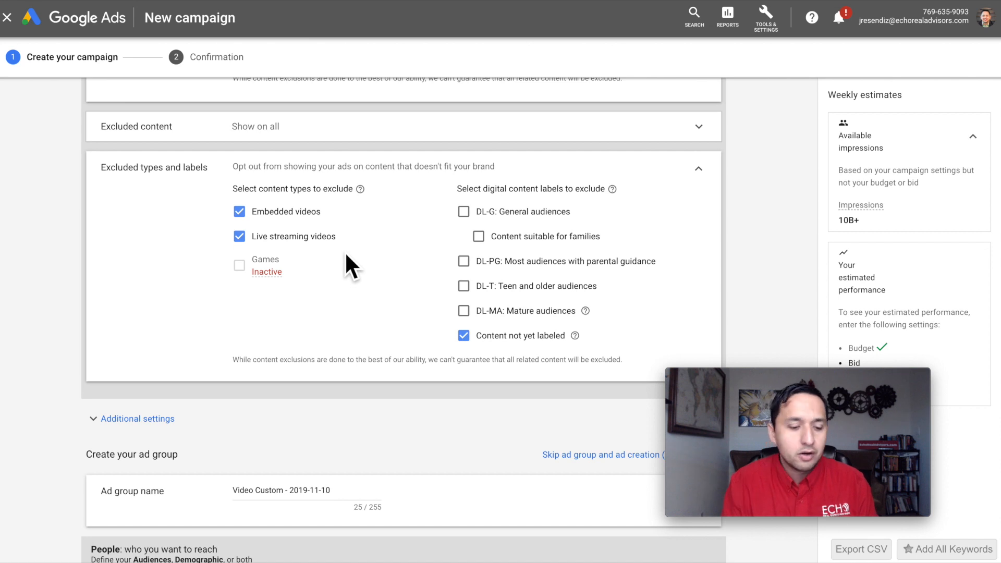
# Expand the campaign's additional settings and open Selective Optimization
pyautogui.scroll(-2, 347, 255)
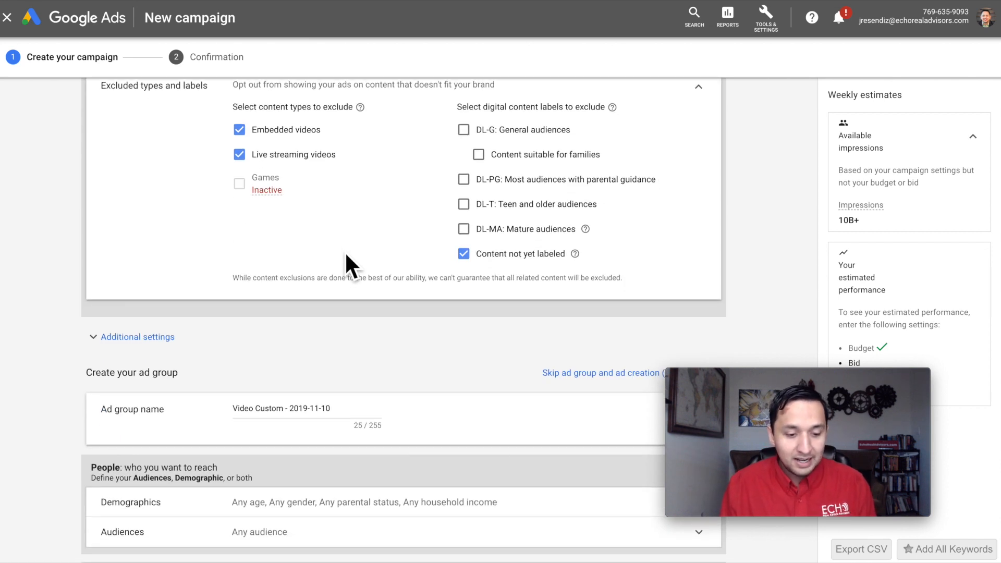
pyautogui.scroll(-1, 346, 256)
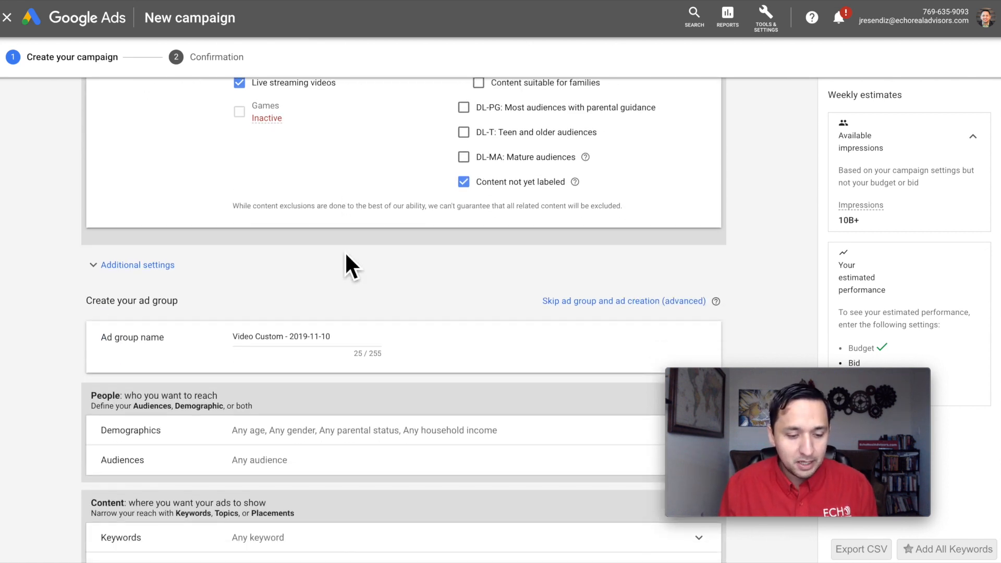
pyautogui.click(141, 266)
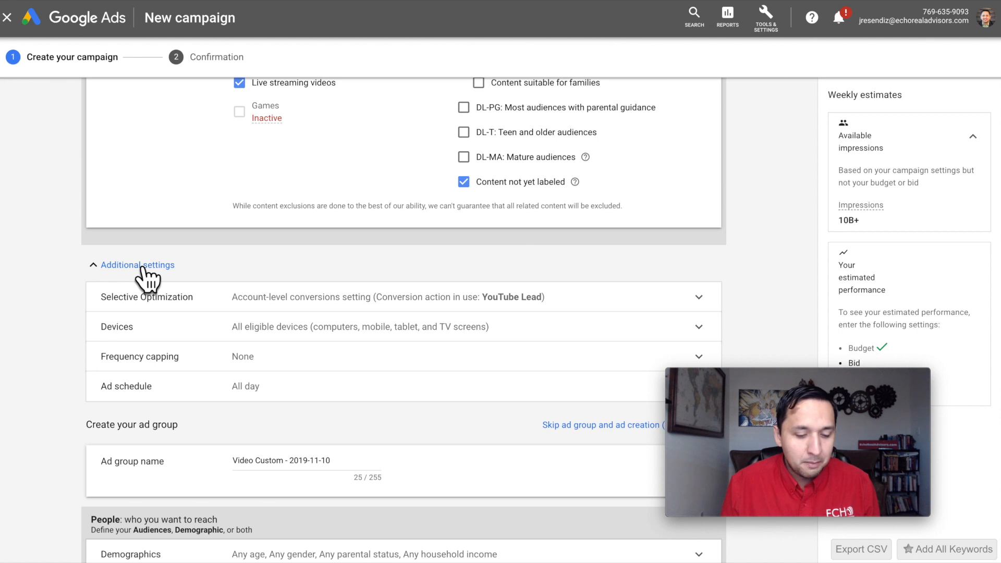
pyautogui.scroll(-1, 143, 274)
pyautogui.scroll(-1, 250, 268)
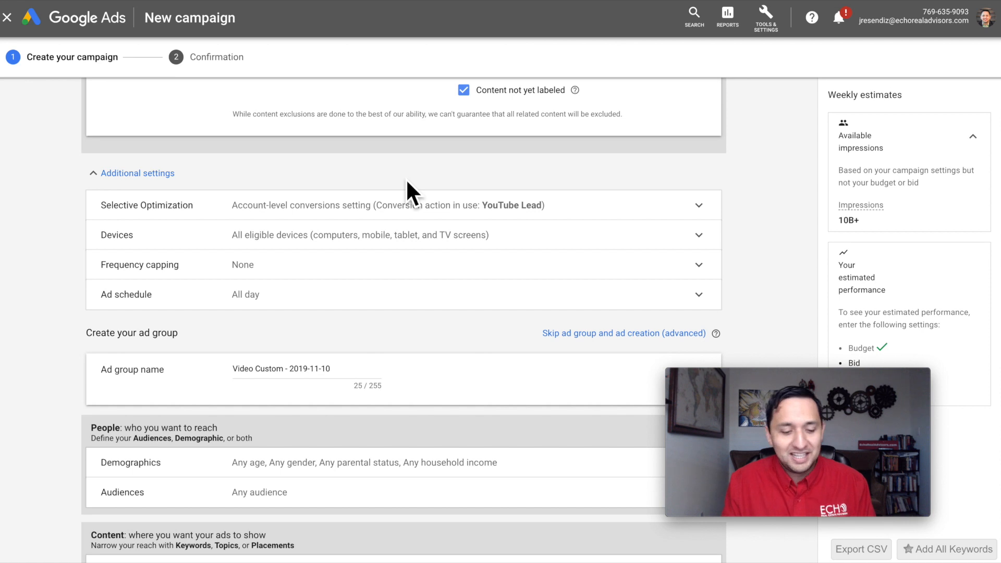
pyautogui.click(351, 212)
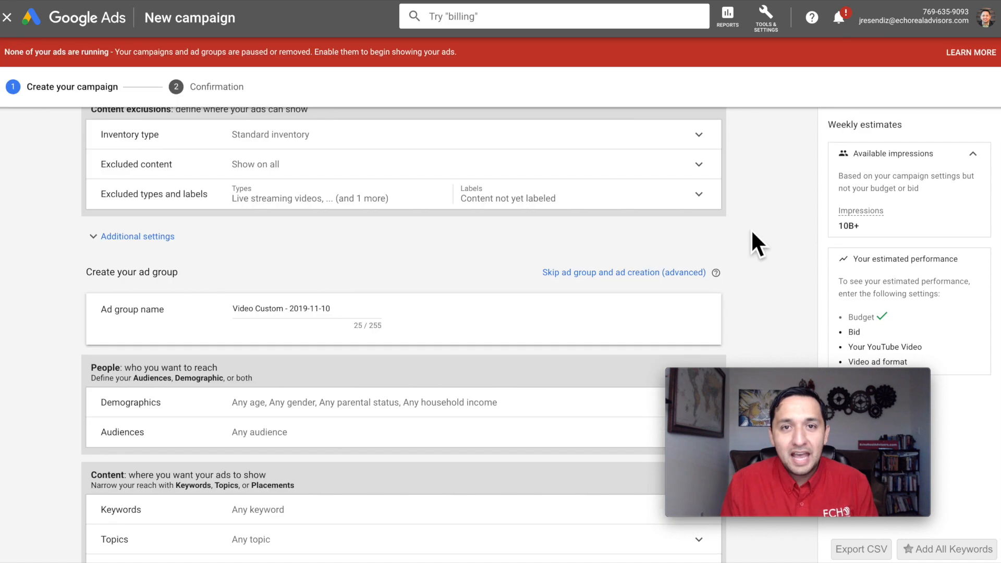
# Check the Selective Optimization conversion options in the additional settings, keeping the account-level setting, and collapse the section
pyautogui.click(157, 236)
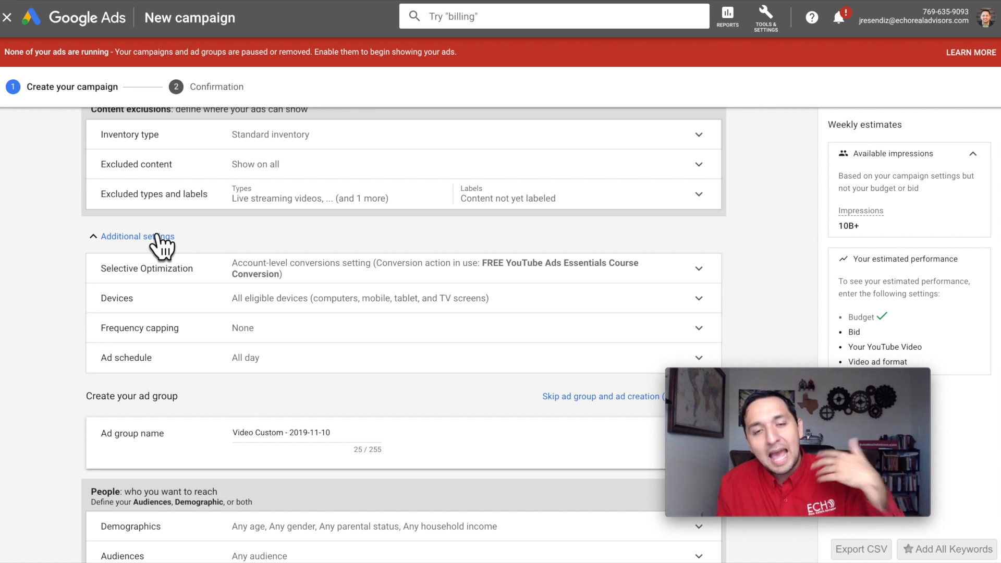
pyautogui.click(286, 270)
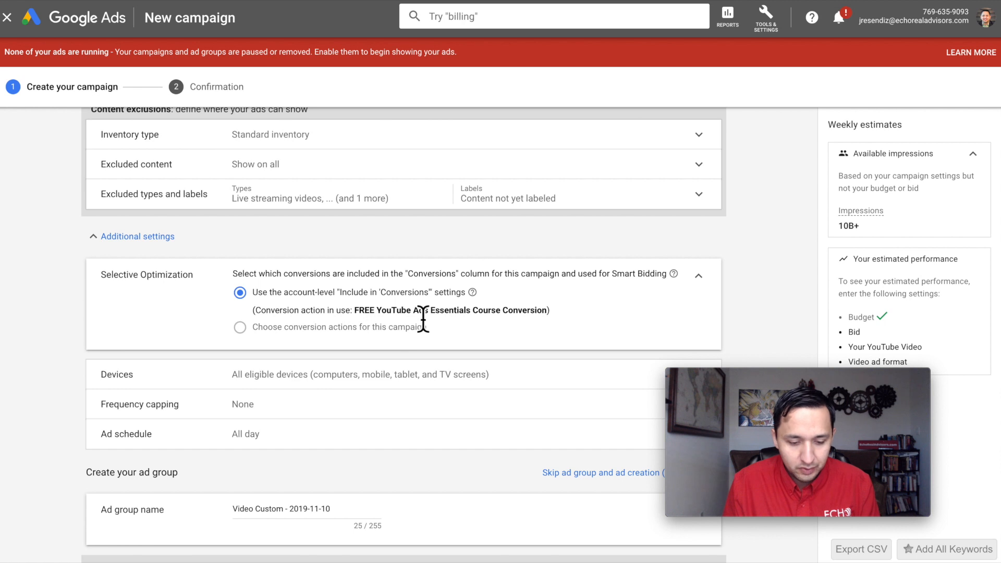
pyautogui.click(699, 278)
# Set specific device targeting to computers and mobile phones only, excluding tablets and TV screens
pyautogui.scroll(-1, 706, 286)
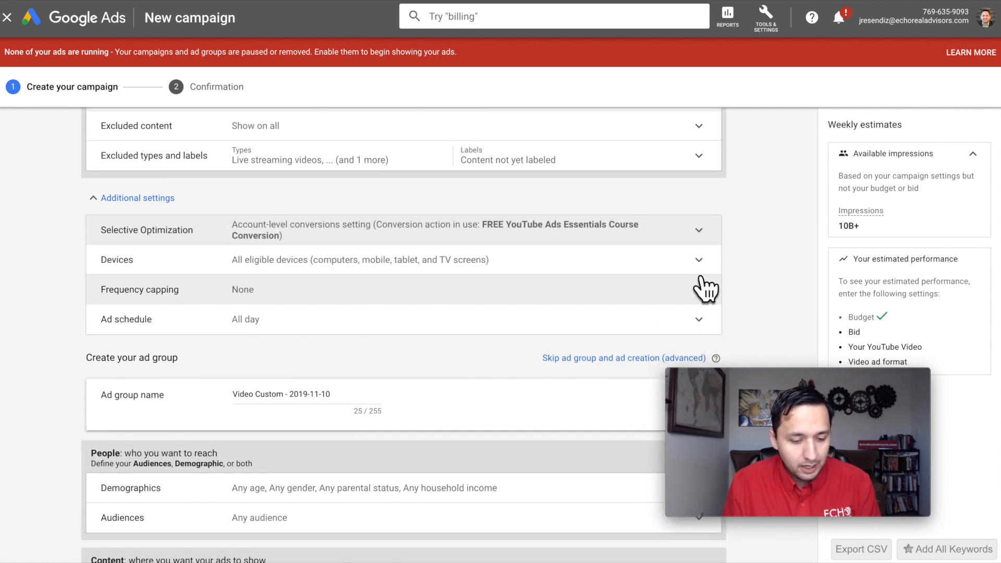
pyautogui.scroll(-1, 573, 250)
pyautogui.click(500, 247)
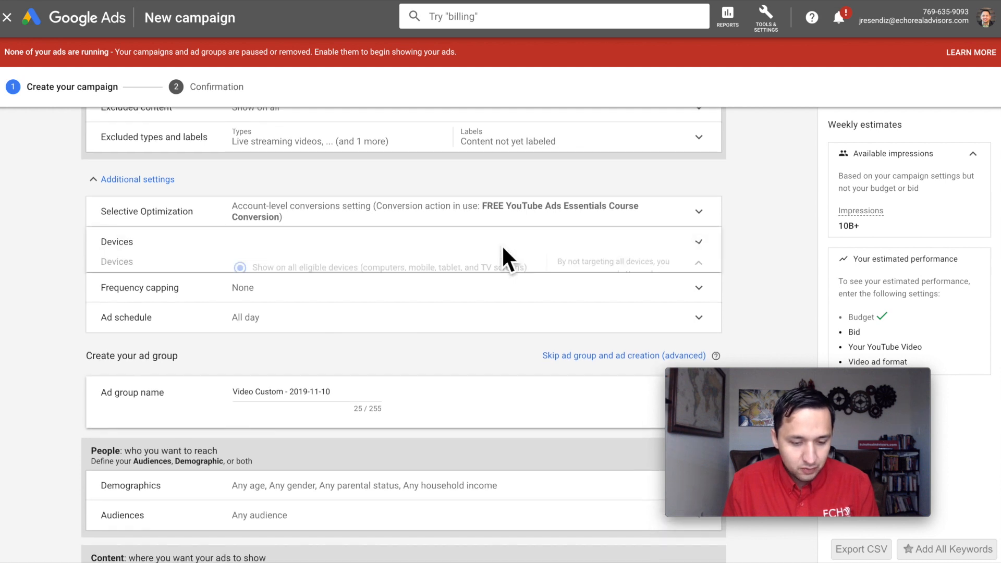
pyautogui.click(241, 260)
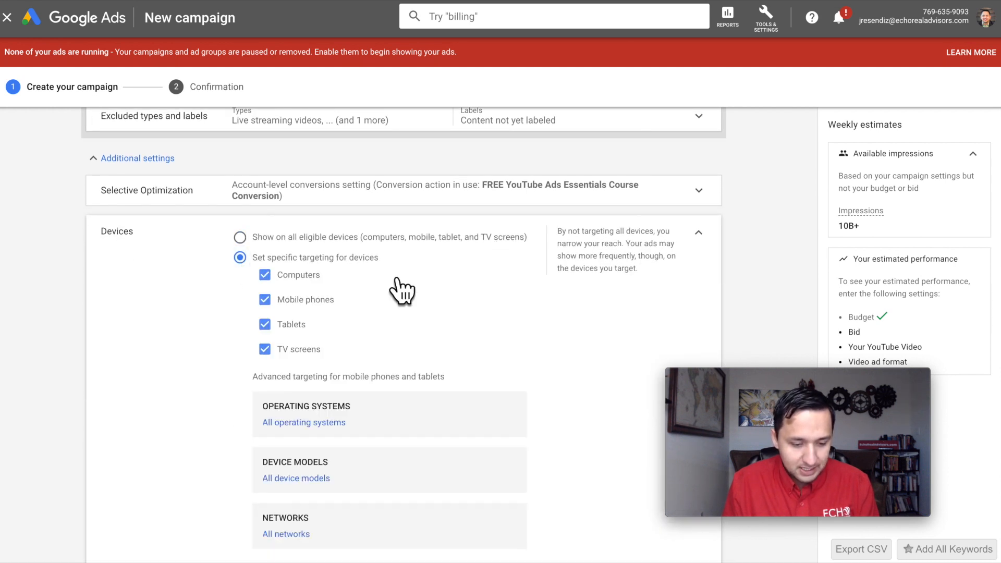
pyautogui.scroll(-2, 399, 290)
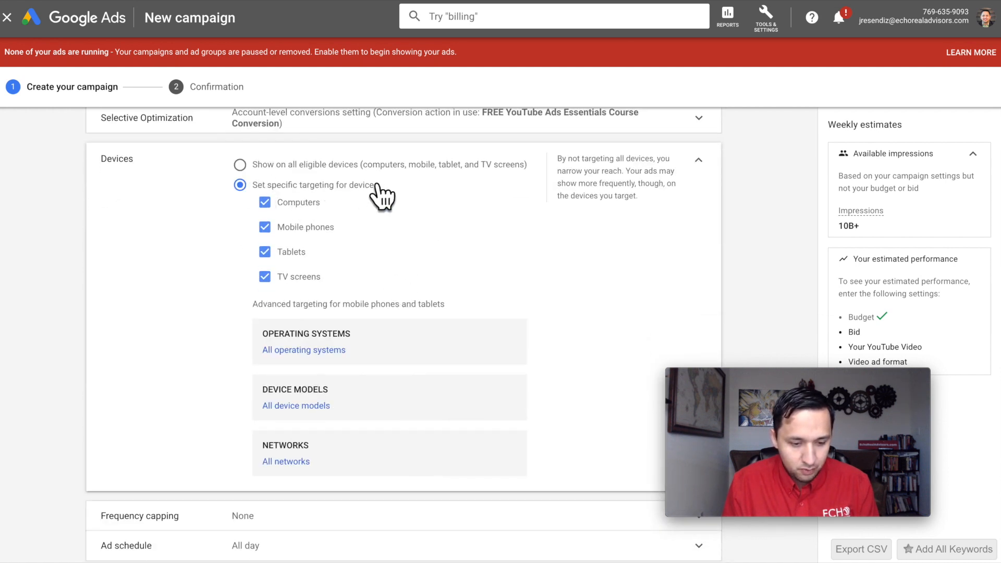
pyautogui.click(265, 252)
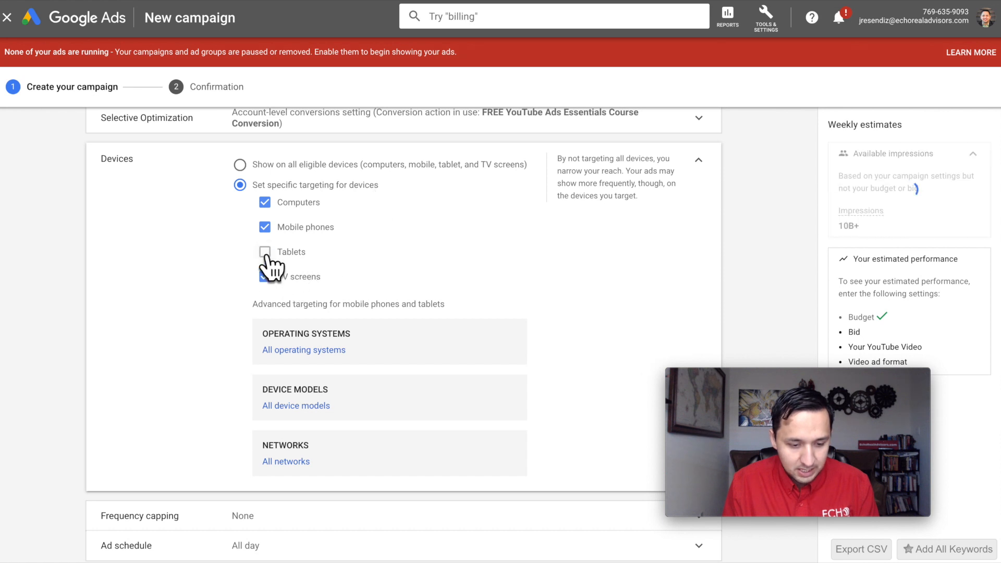
pyautogui.click(265, 277)
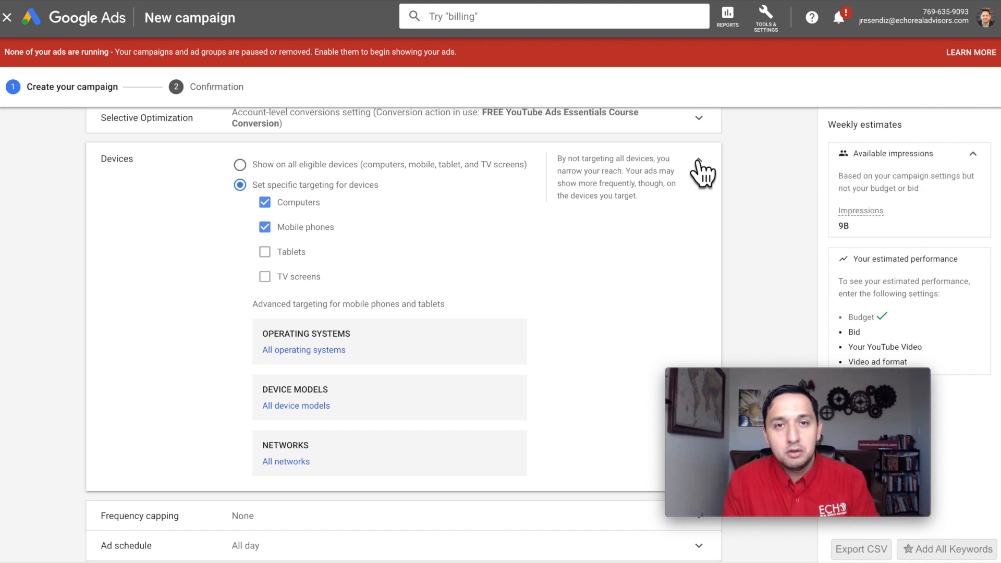
pyautogui.click(698, 162)
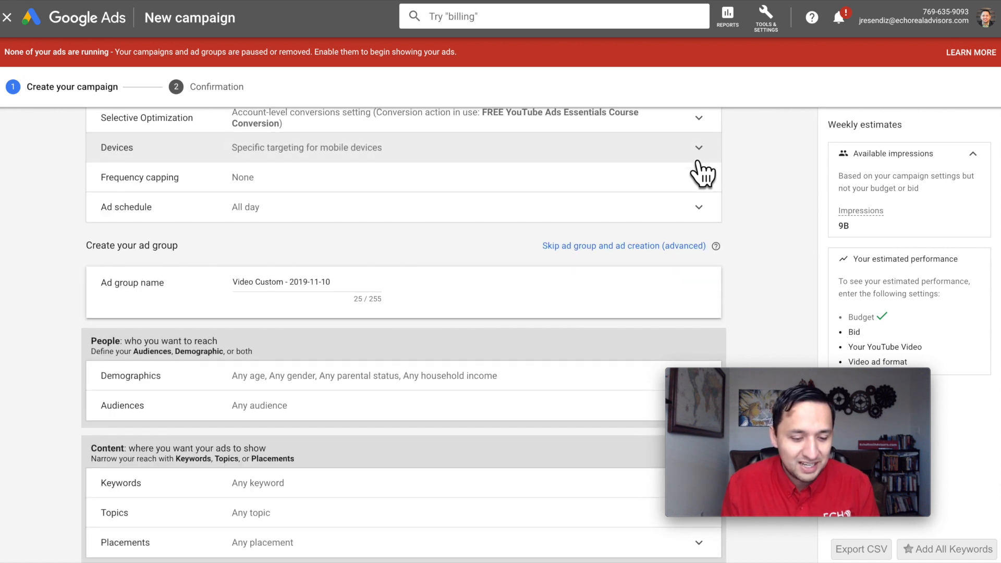
# Expand frequency capping and limit the campaign's impressions to 3 per week for the same user
pyautogui.click(312, 176)
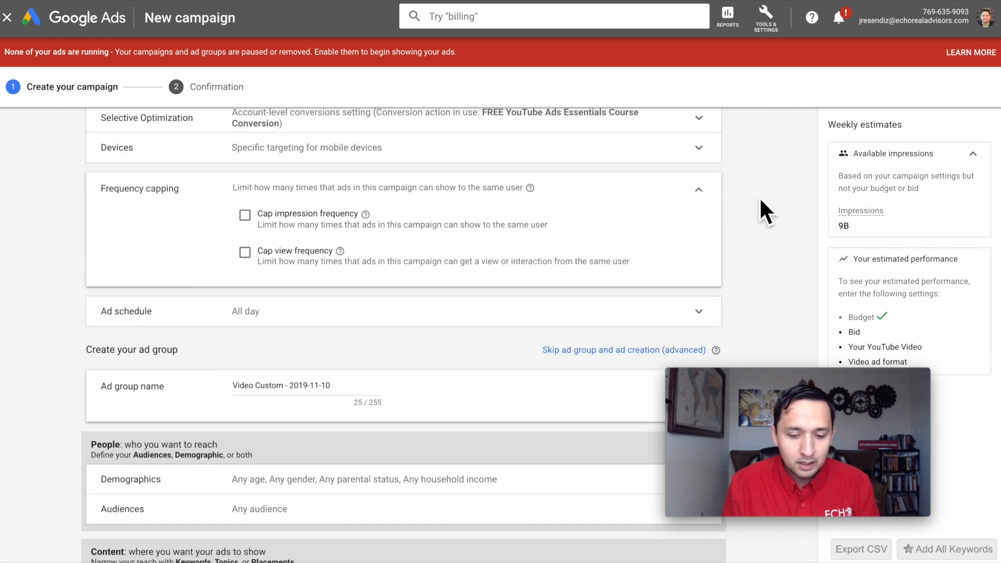
pyautogui.click(536, 149)
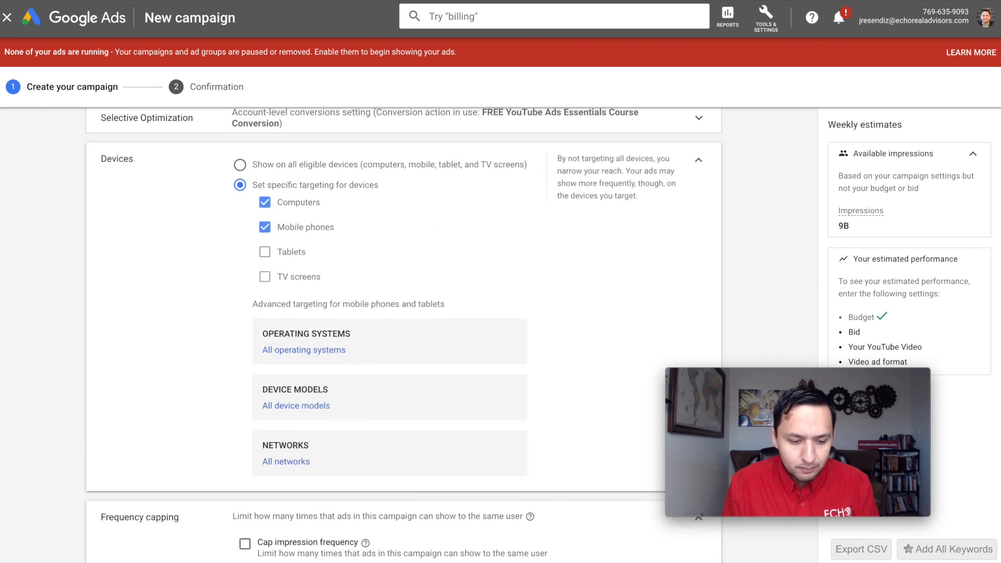
pyautogui.click(702, 160)
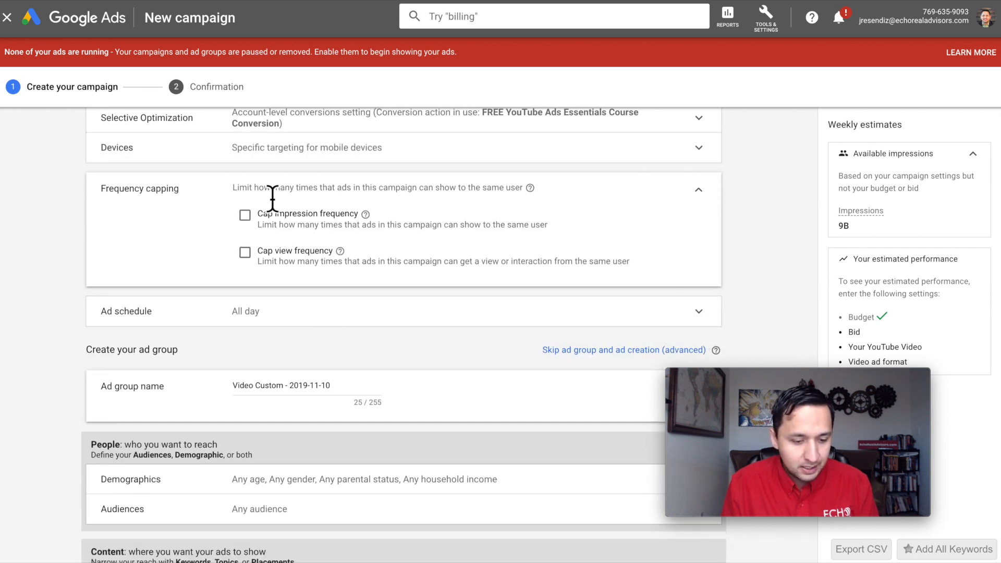
pyautogui.click(250, 216)
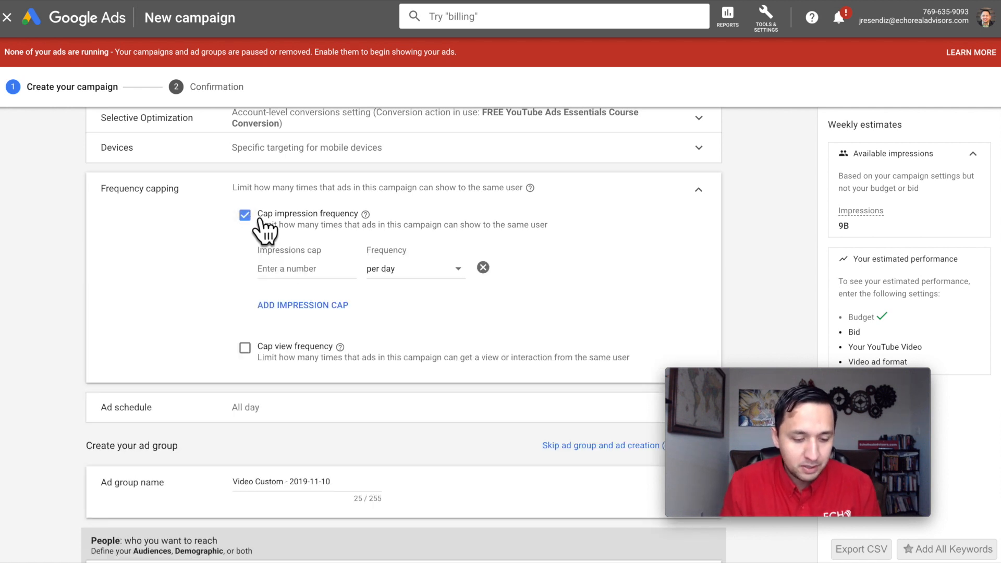
pyautogui.click(302, 269)
pyautogui.write('3')
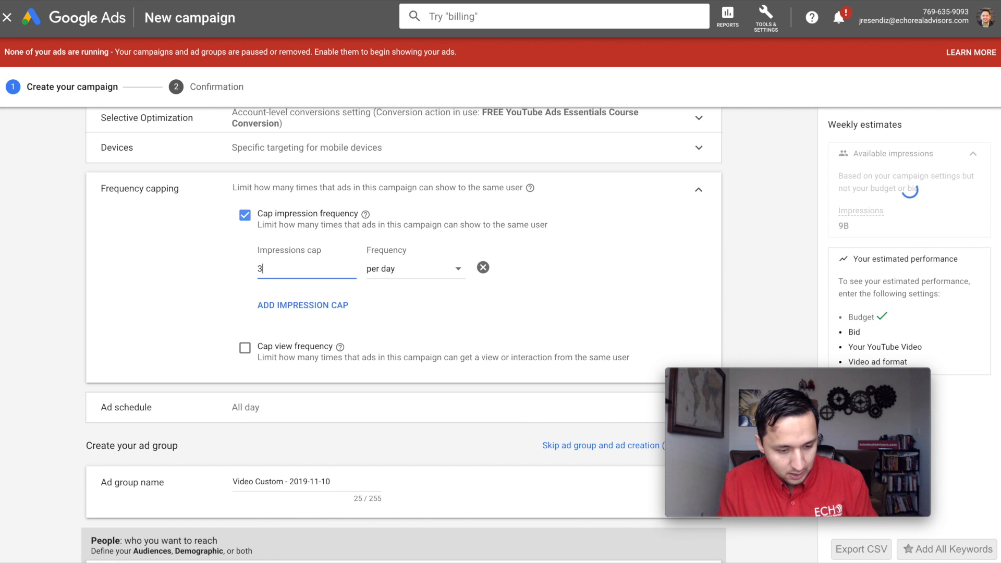
pyautogui.click(417, 269)
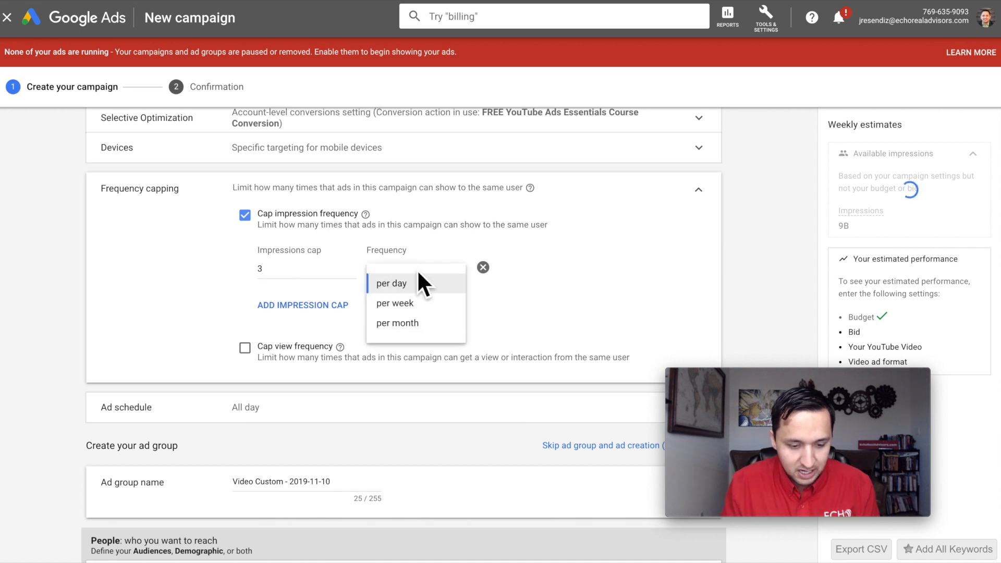
pyautogui.click(411, 304)
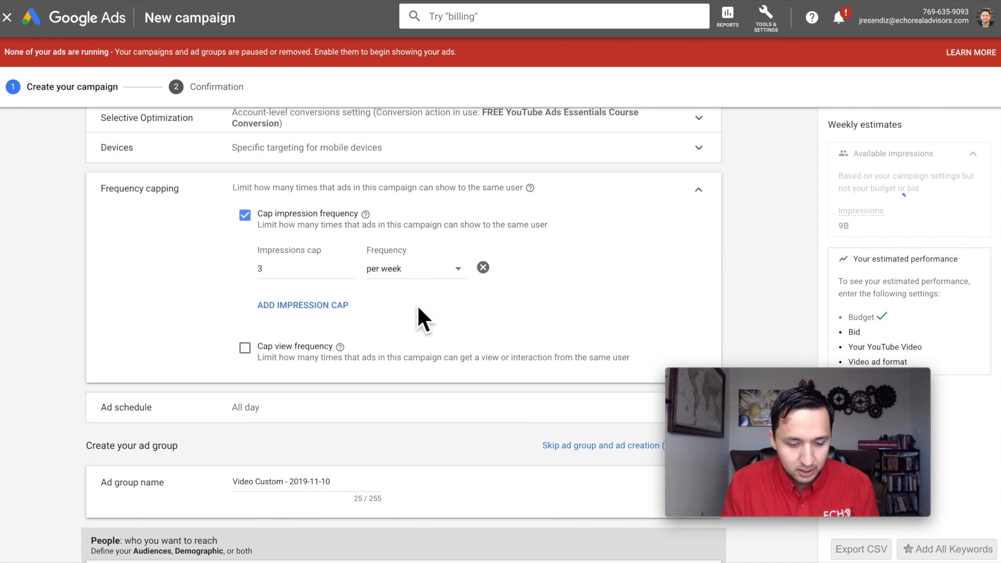
# Cap the view frequency at 1 view per week for the same user and collapse the frequency capping settings
pyautogui.click(245, 348)
pyautogui.scroll(-1, 244, 357)
pyautogui.click(309, 352)
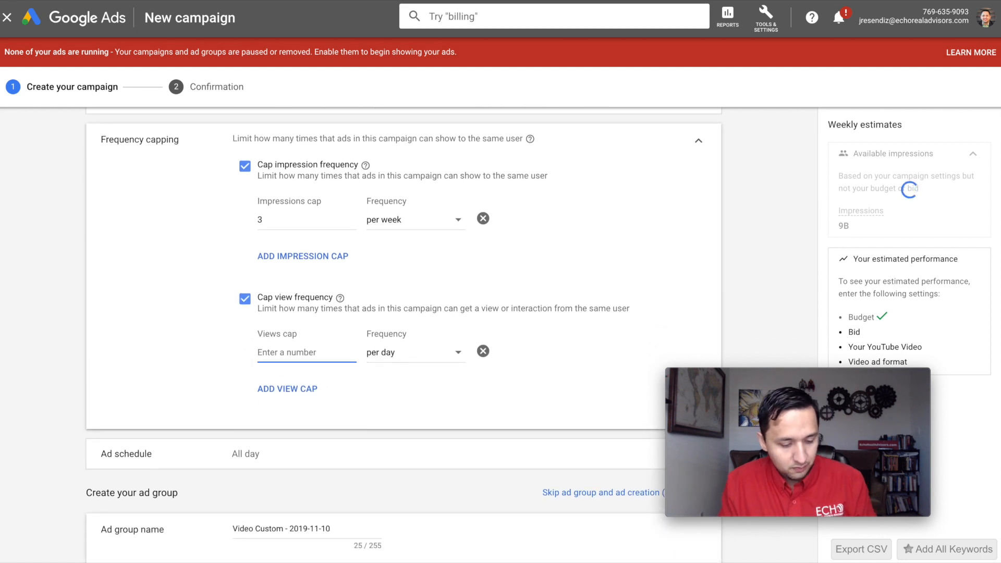
pyautogui.write('1')
pyautogui.click(416, 354)
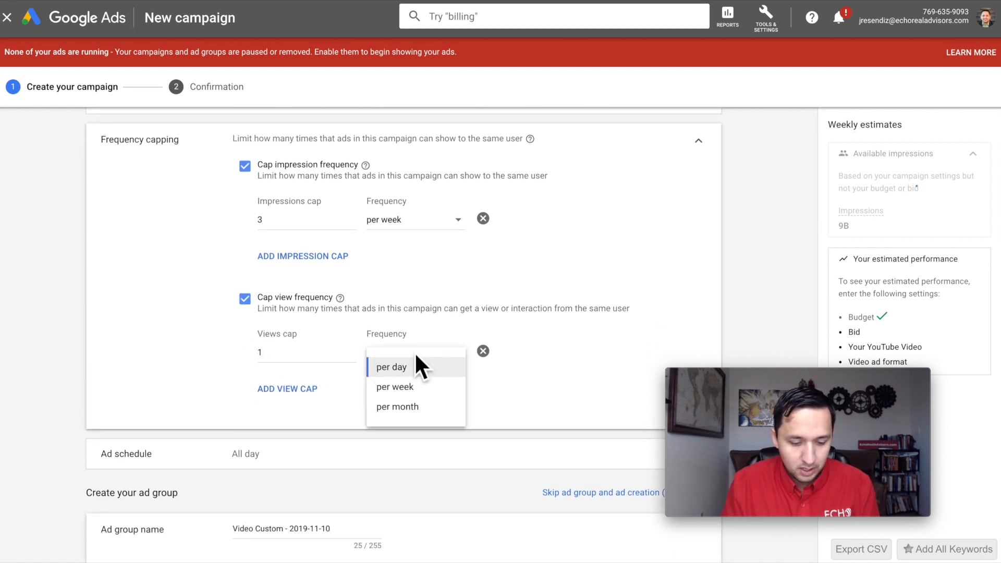
pyautogui.click(409, 387)
pyautogui.scroll(-1, 587, 341)
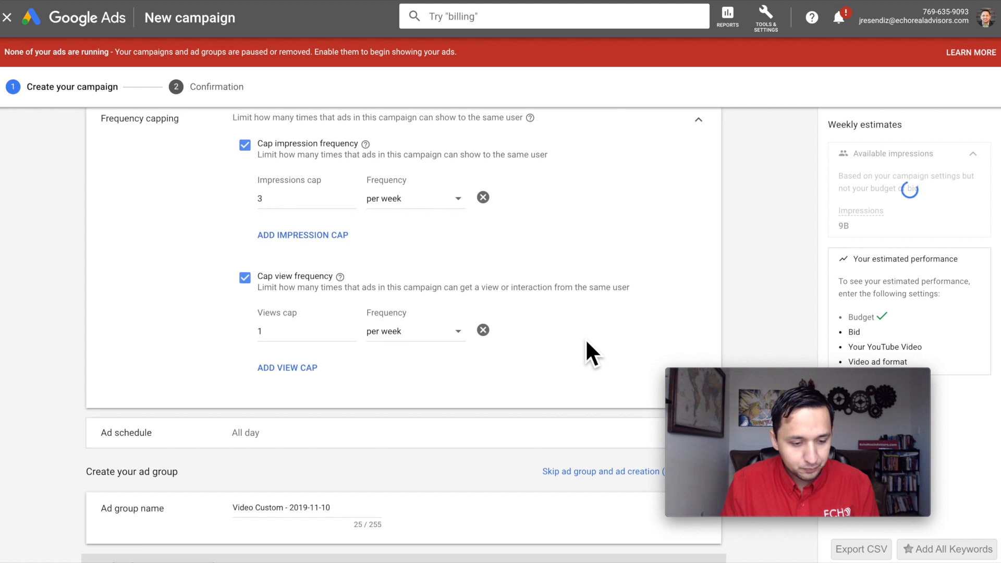
pyautogui.scroll(1, 586, 354)
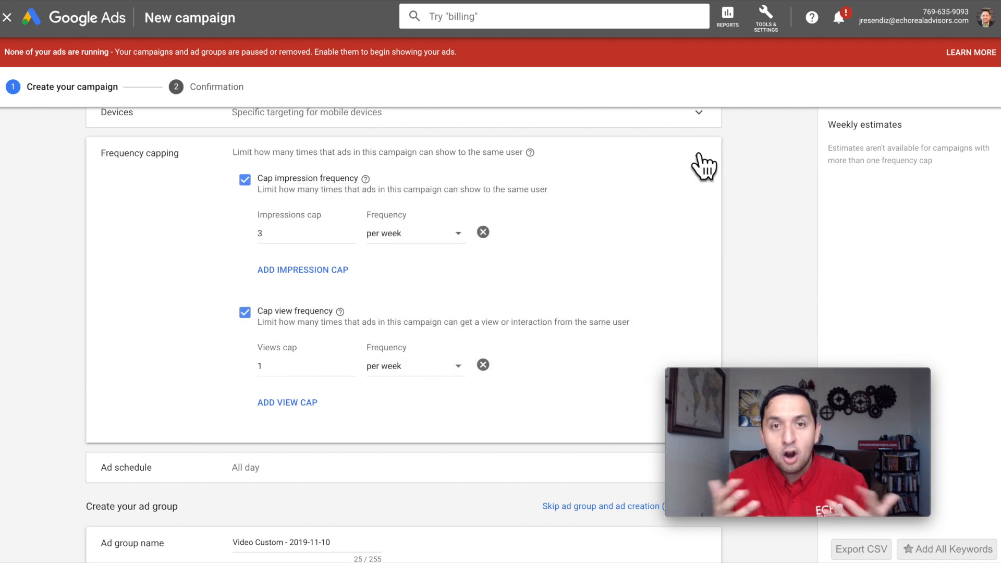
pyautogui.click(699, 154)
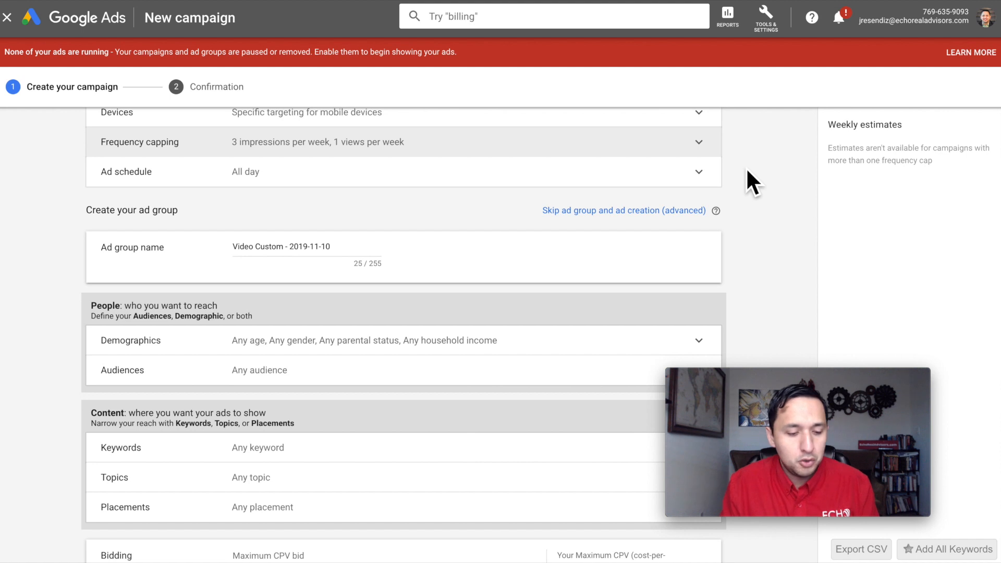
# Collapse the additional settings and change the campaign name to 20191110-CSTM-YT_YTADESTLS
pyautogui.scroll(2, 747, 171)
pyautogui.scroll(-1, 747, 170)
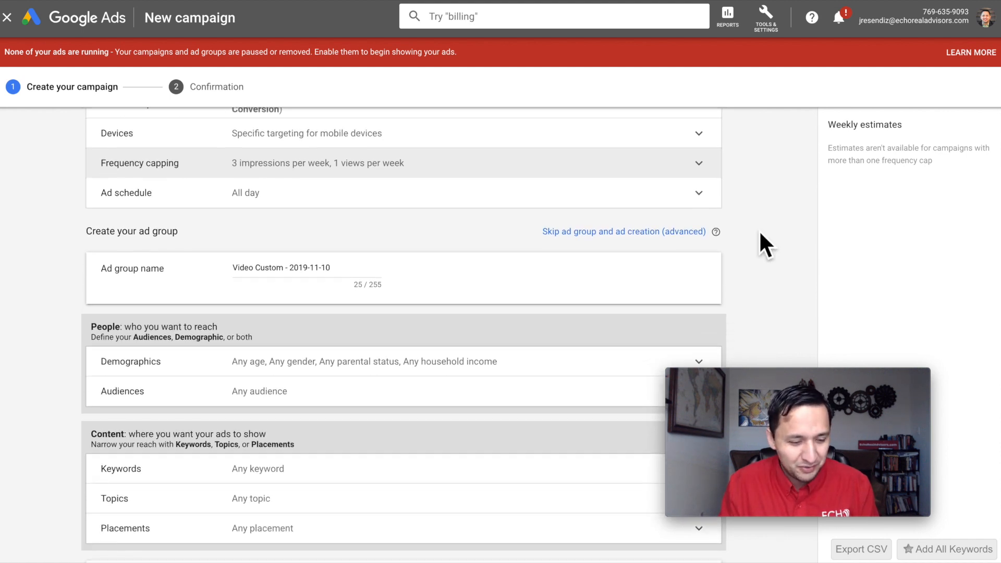
pyautogui.scroll(-1, 761, 234)
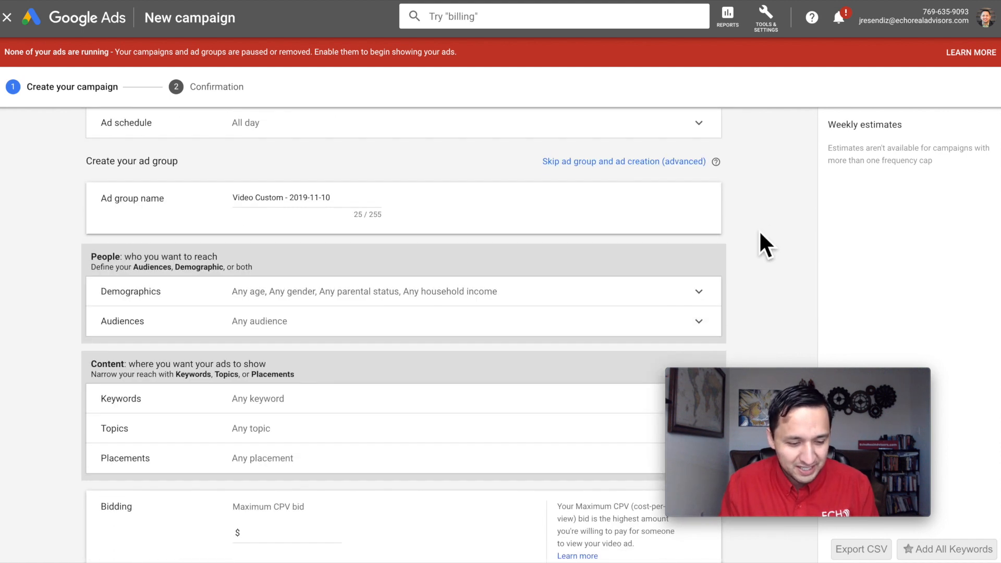
pyautogui.tripleClick(303, 199)
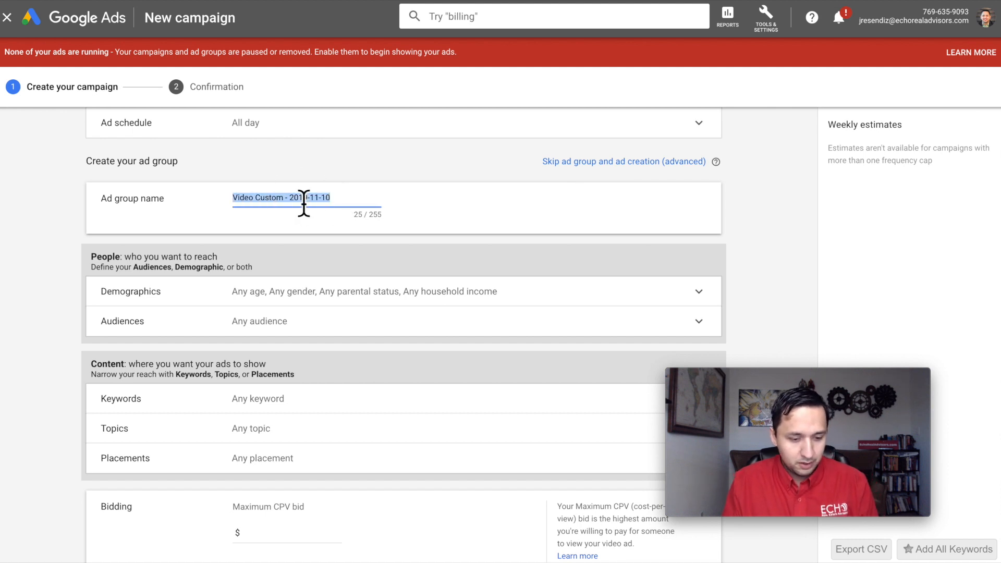
pyautogui.scroll(15, 304, 203)
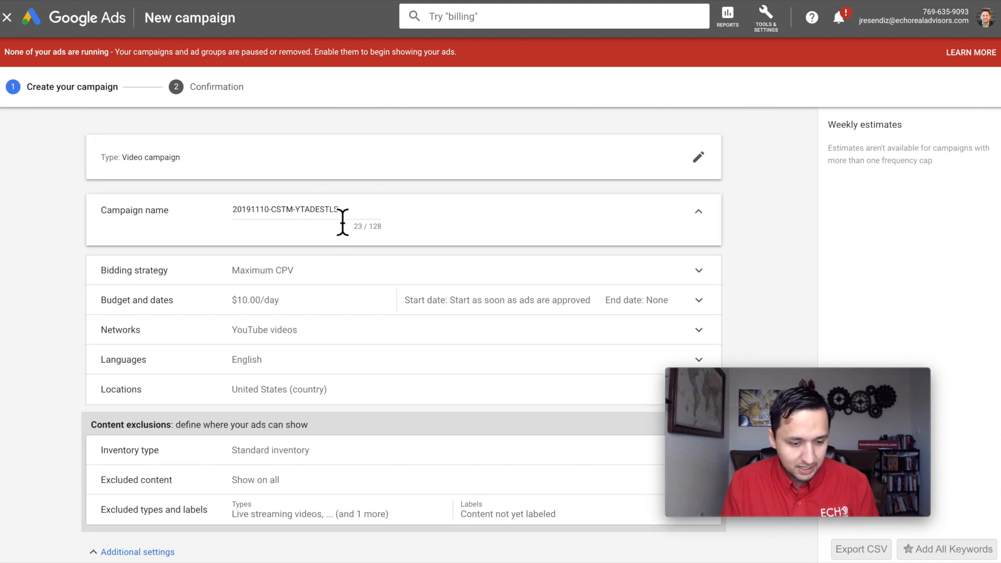
pyautogui.doubleClick(342, 222)
pyautogui.scroll(-3, 342, 221)
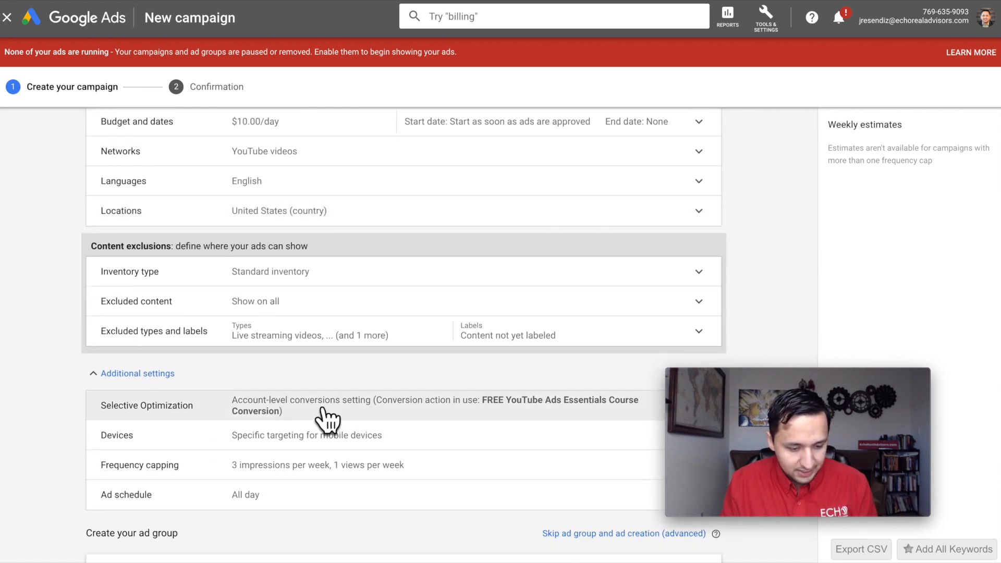
pyautogui.click(166, 374)
pyautogui.scroll(2, 358, 365)
pyautogui.scroll(2, 358, 365)
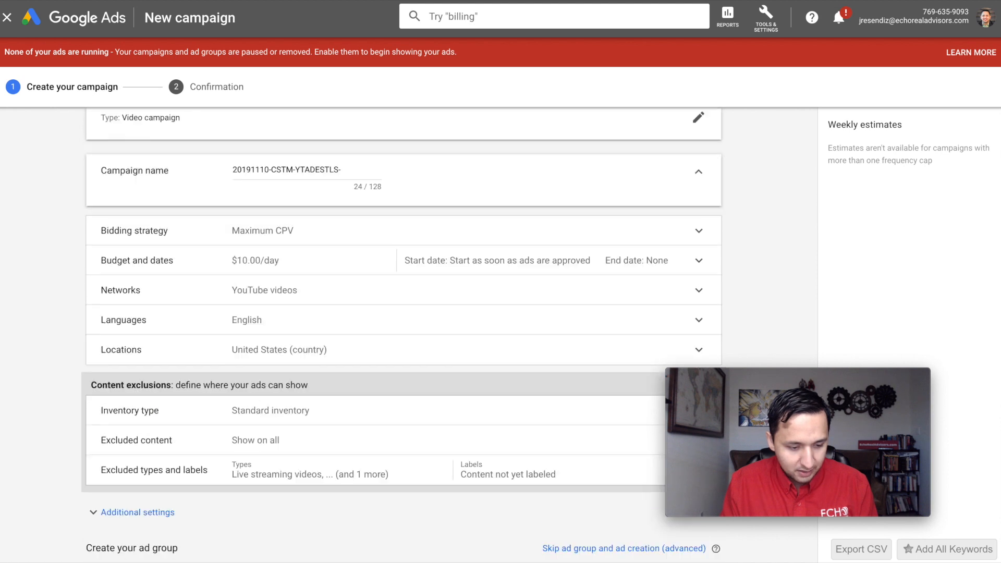
pyautogui.click(353, 214)
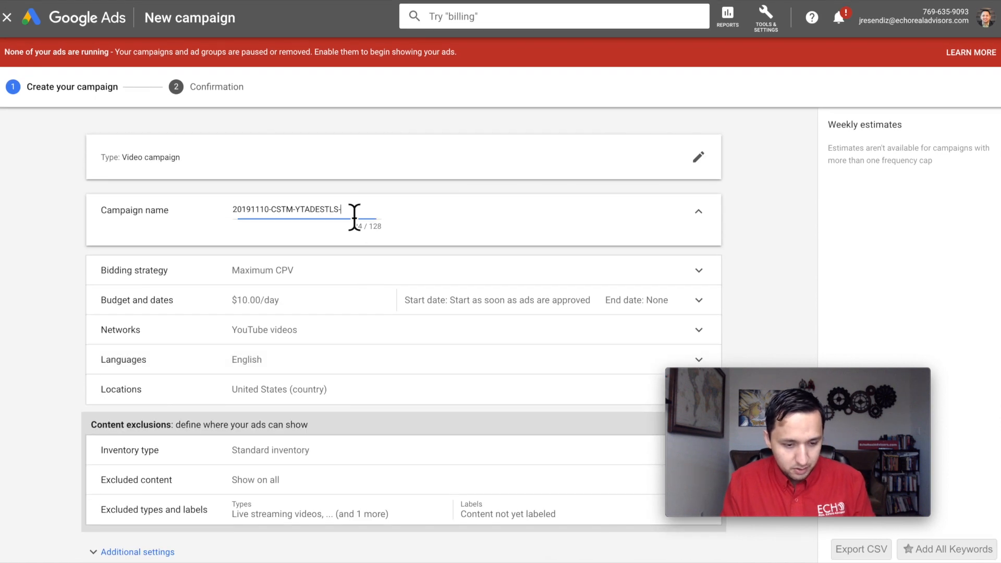
pyautogui.press('BackSpace')
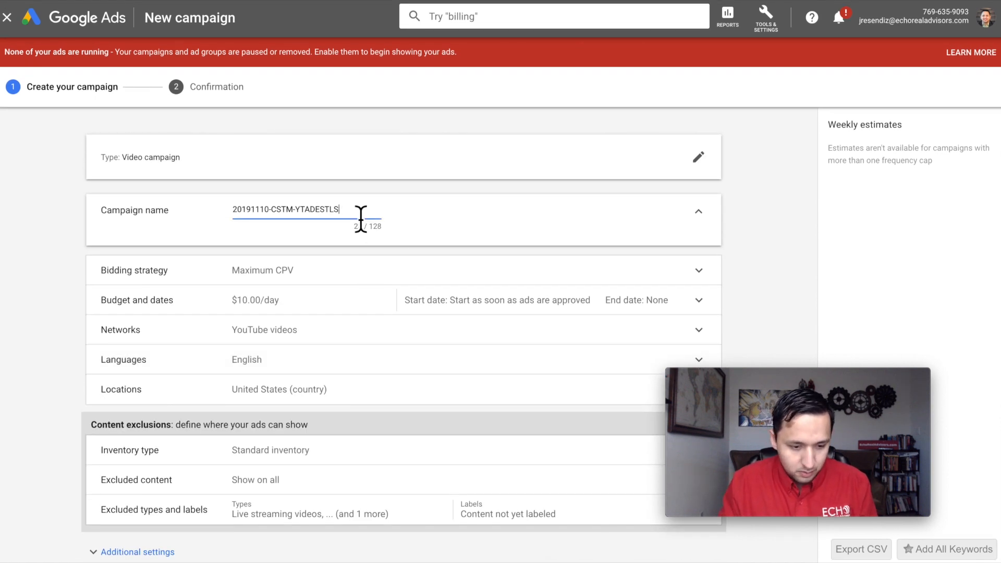
pyautogui.click(305, 217)
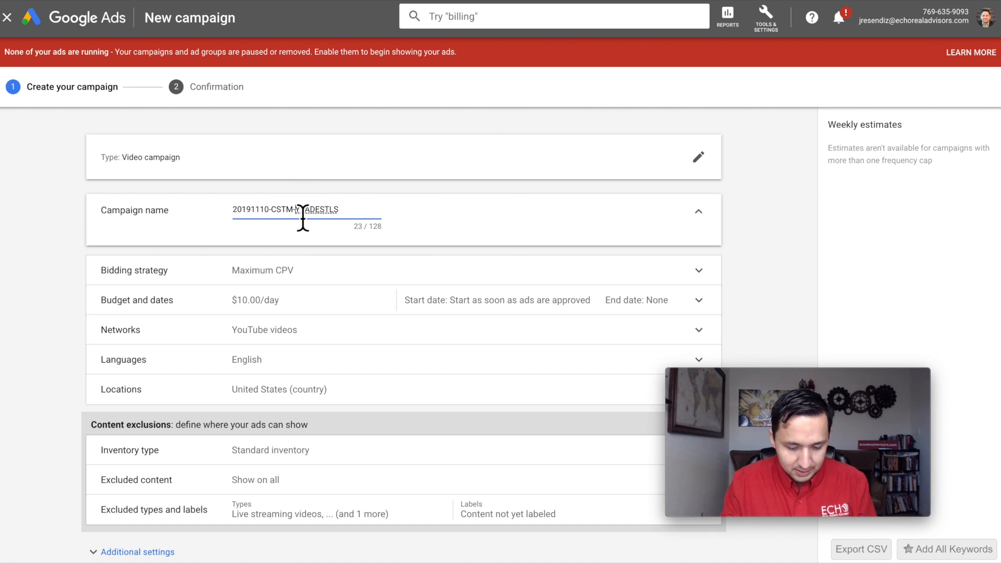
pyautogui.write('YT_YT')
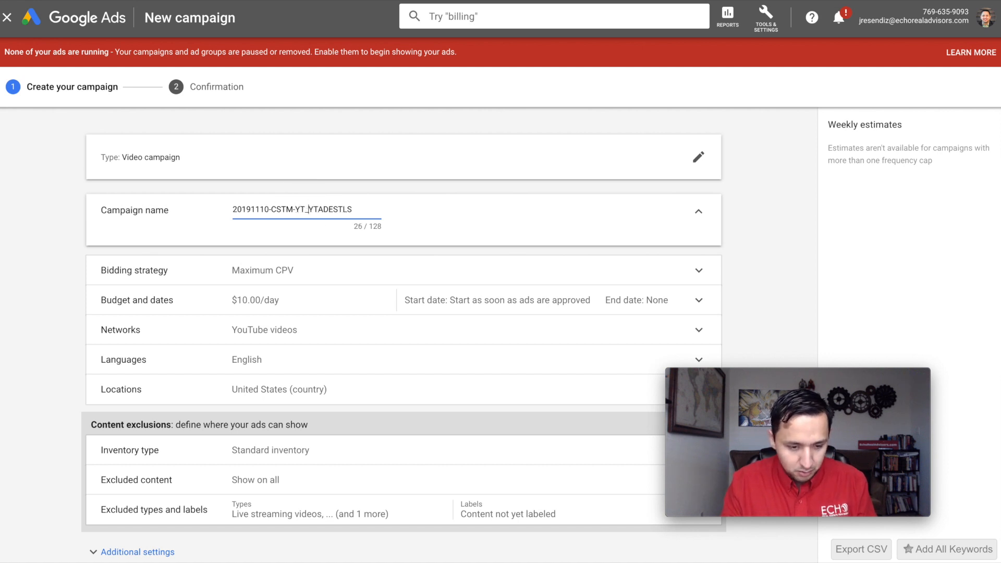
pyautogui.click(338, 223)
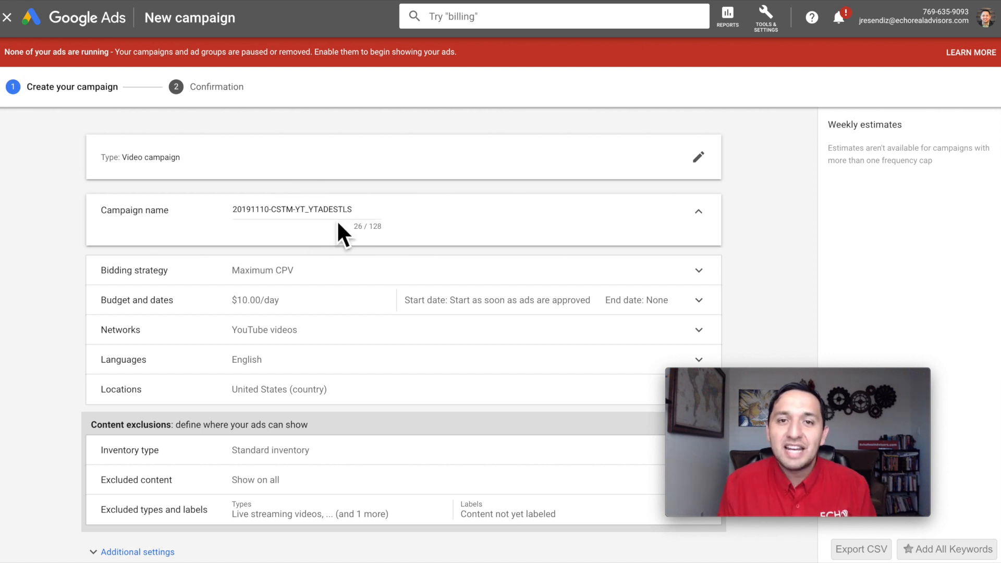
# Replace the default ad group name with 20191110-B2B365
pyautogui.scroll(-7, 338, 224)
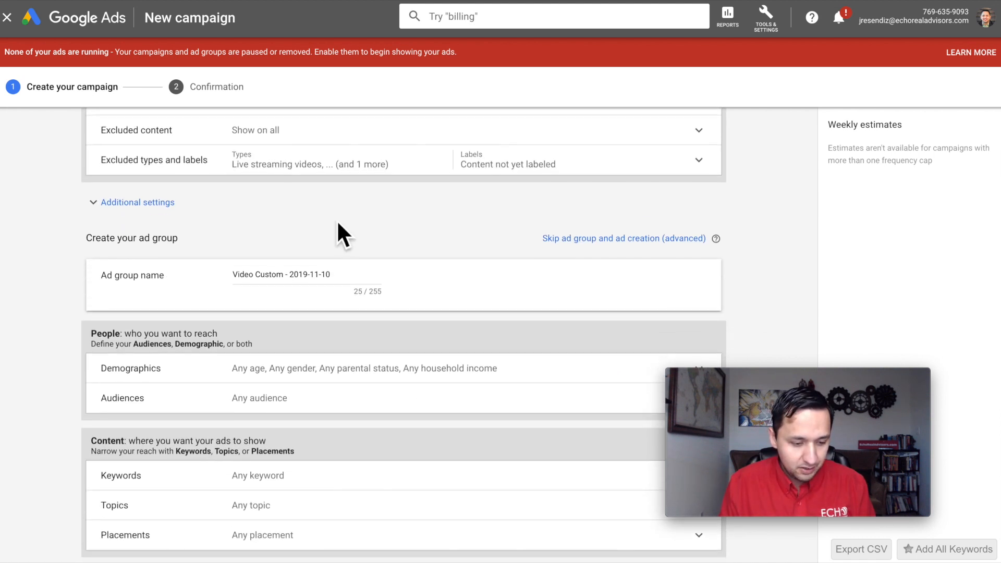
pyautogui.click(297, 261)
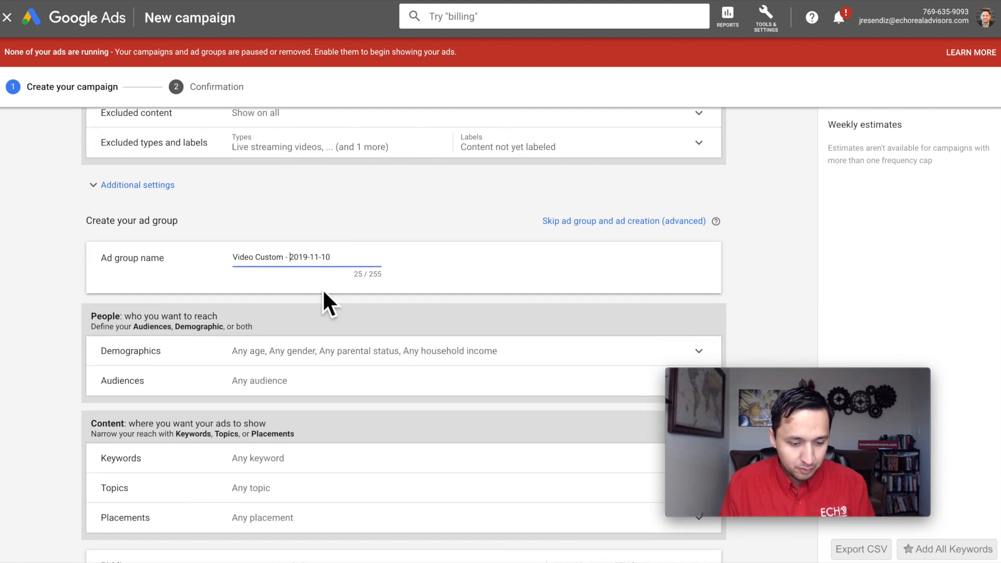
pyautogui.press('BackSpace')
pyautogui.press('BackSpace')
pyautogui.press('BackSpace')
pyautogui.press('BackSpace')
pyautogui.press('BackSpace')
pyautogui.press('BackSpace')
pyautogui.press('BackSpace')
pyautogui.press('BackSpace')
pyautogui.press('BackSpace')
pyautogui.press('BackSpace')
pyautogui.press('BackSpace')
pyautogui.press('BackSpace')
pyautogui.press('BackSpace')
pyautogui.press('BackSpace')
pyautogui.press('BackSpace')
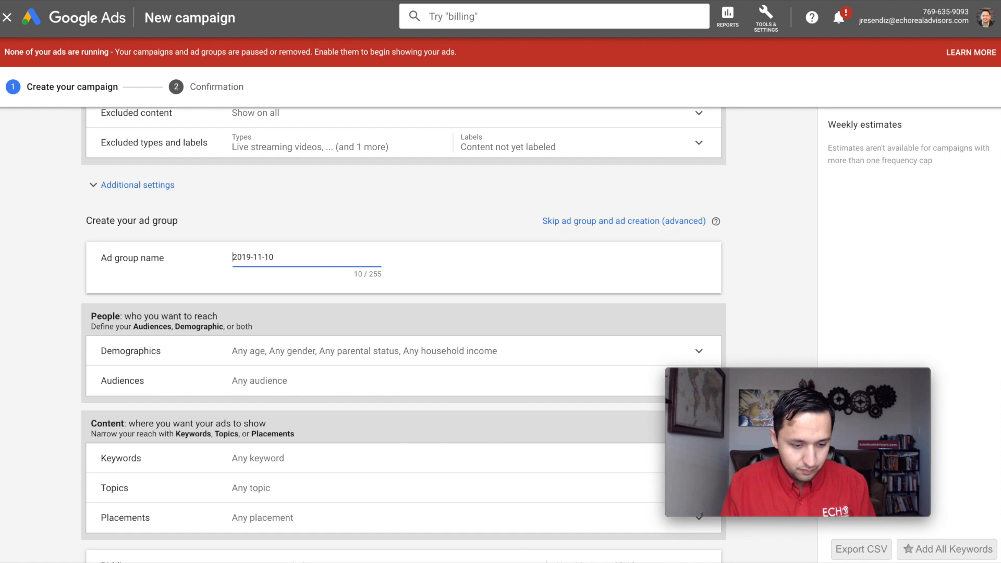
pyautogui.press('Delete')
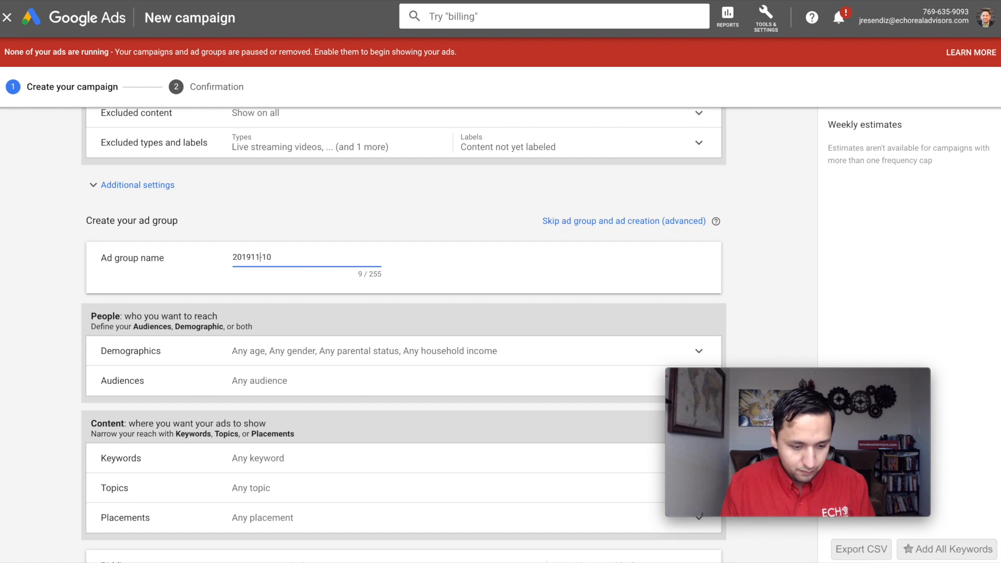
pyautogui.press('Delete')
pyautogui.scroll(-1, 288, 263)
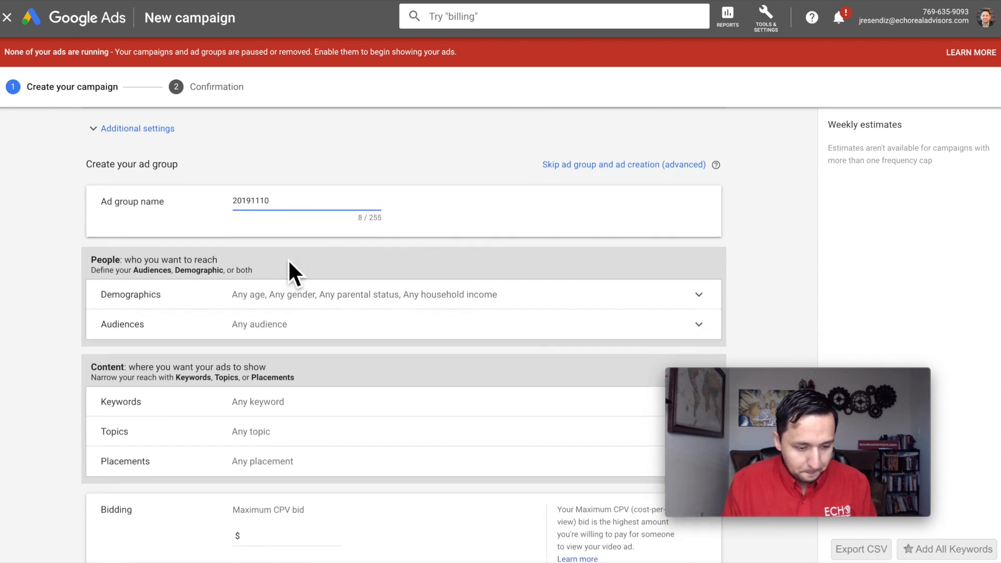
pyautogui.write('-B')
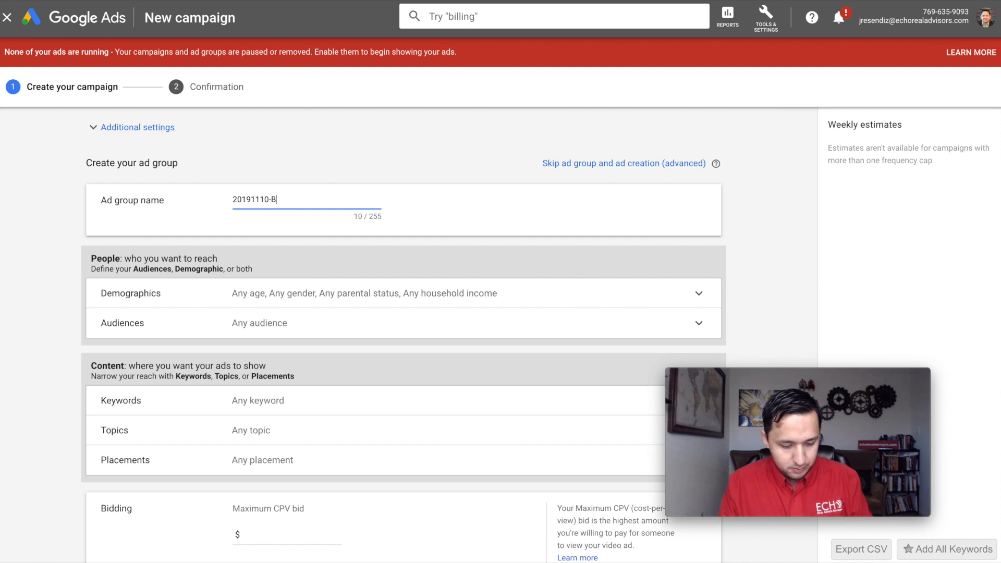
pyautogui.press('BackSpace')
pyautogui.press('BackSpace')
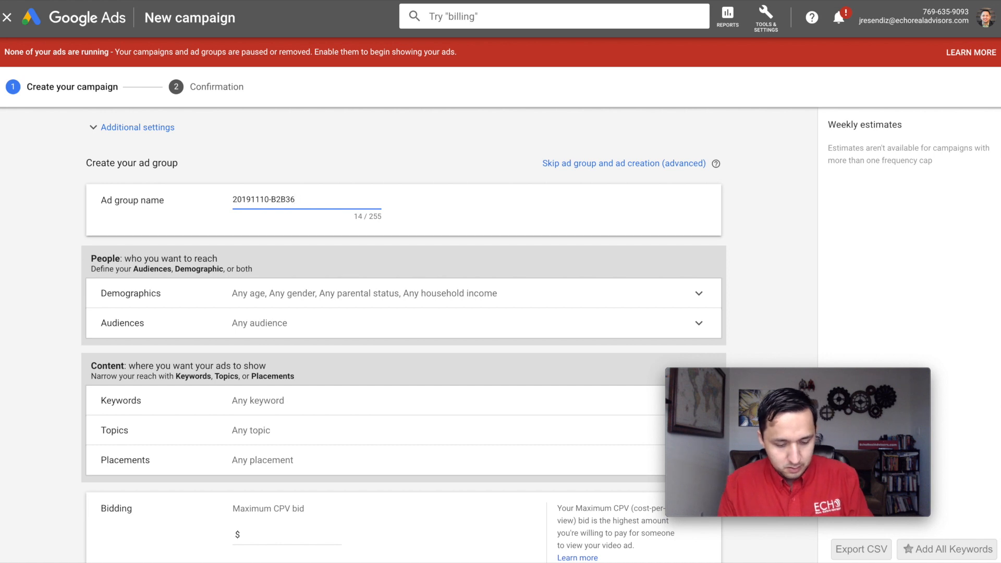
# Review the ad group's demographic targeting, keeping every option included, and open the audience selection
pyautogui.scroll(-1, 274, 202)
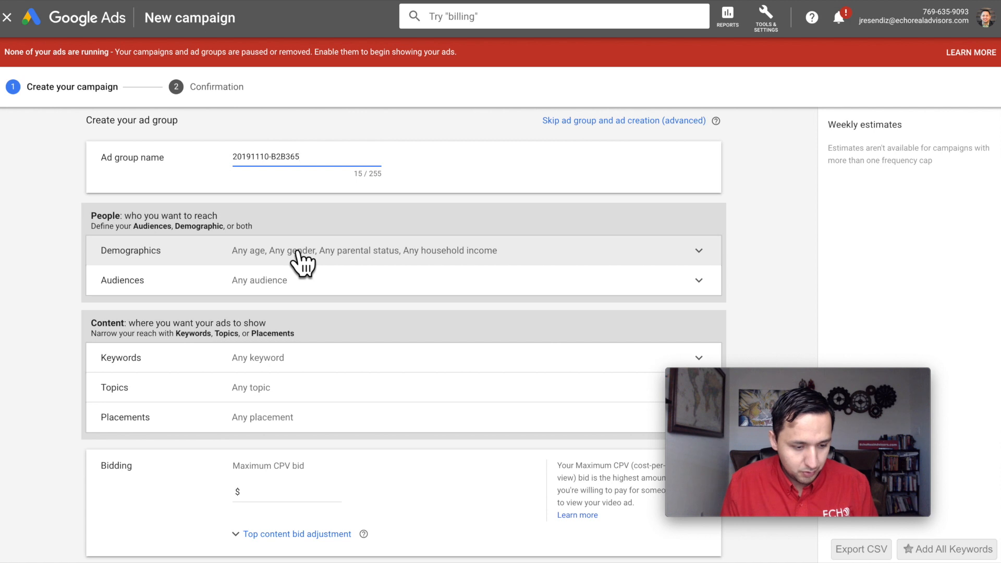
pyautogui.click(297, 251)
pyautogui.scroll(-2, 303, 261)
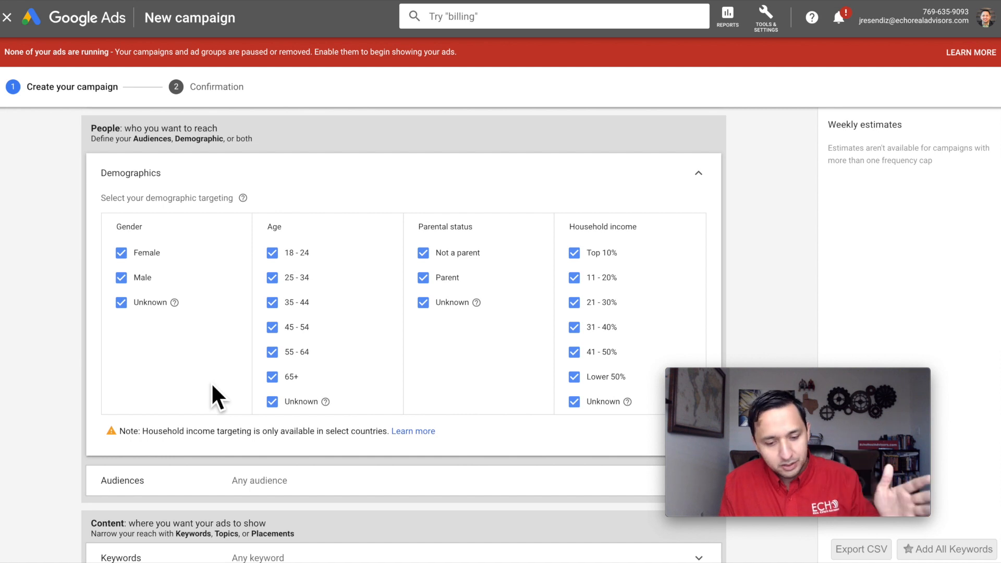
pyautogui.scroll(-1, 211, 383)
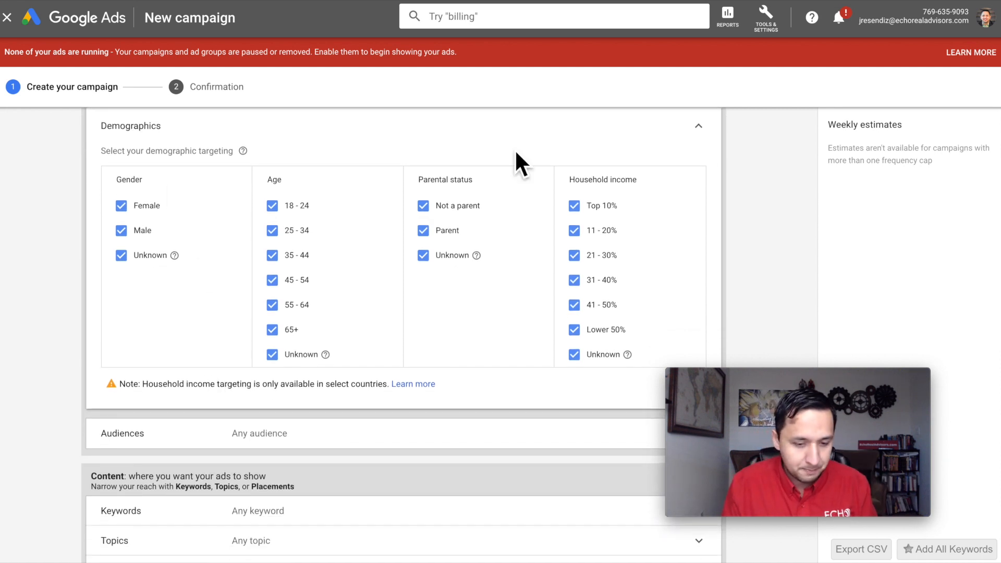
pyautogui.click(698, 127)
pyautogui.click(325, 148)
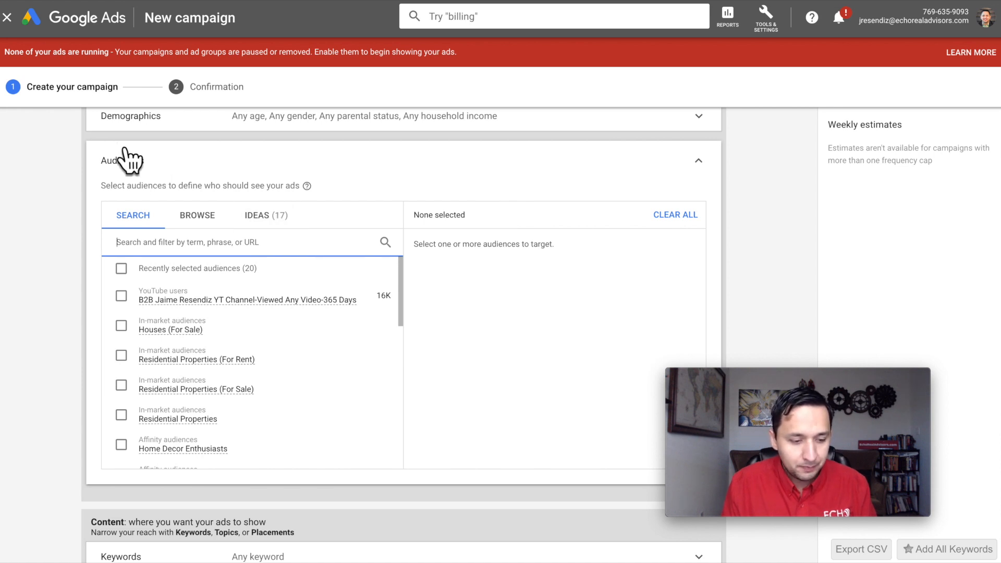
pyautogui.scroll(1, 100, 174)
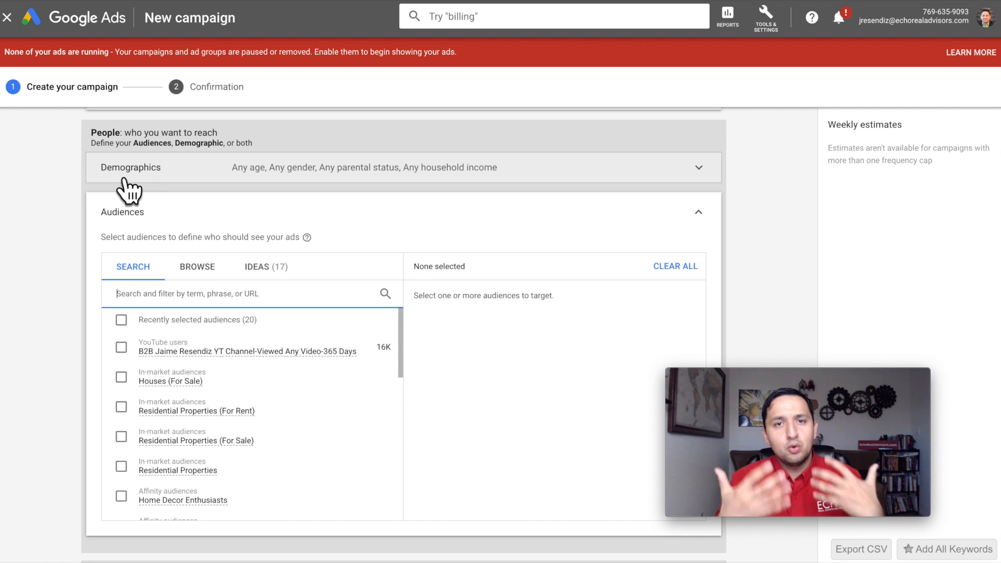
# Browse audiences by how they have interacted with the business and expand the YouTube users group
pyautogui.scroll(-4, 128, 191)
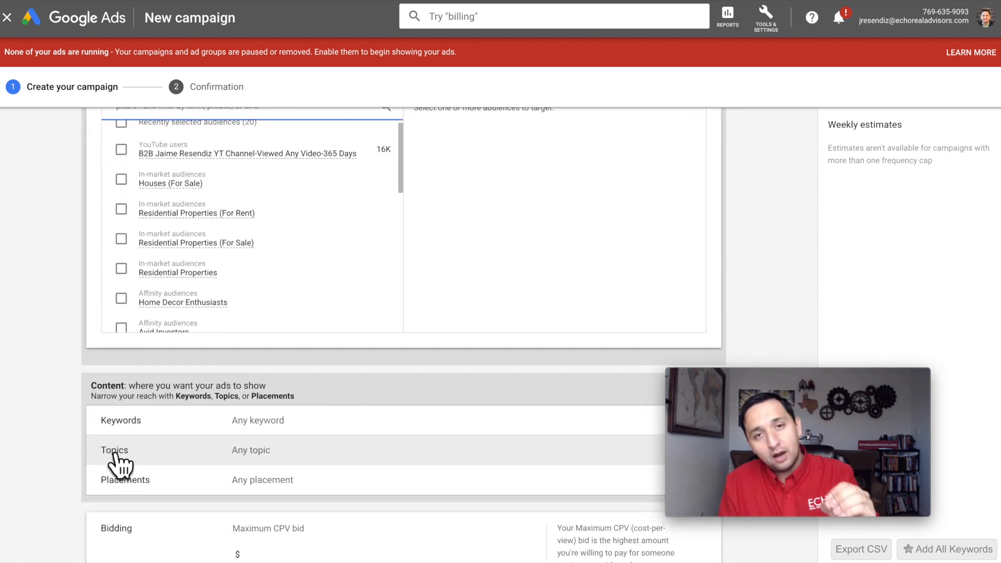
pyautogui.scroll(3, 115, 461)
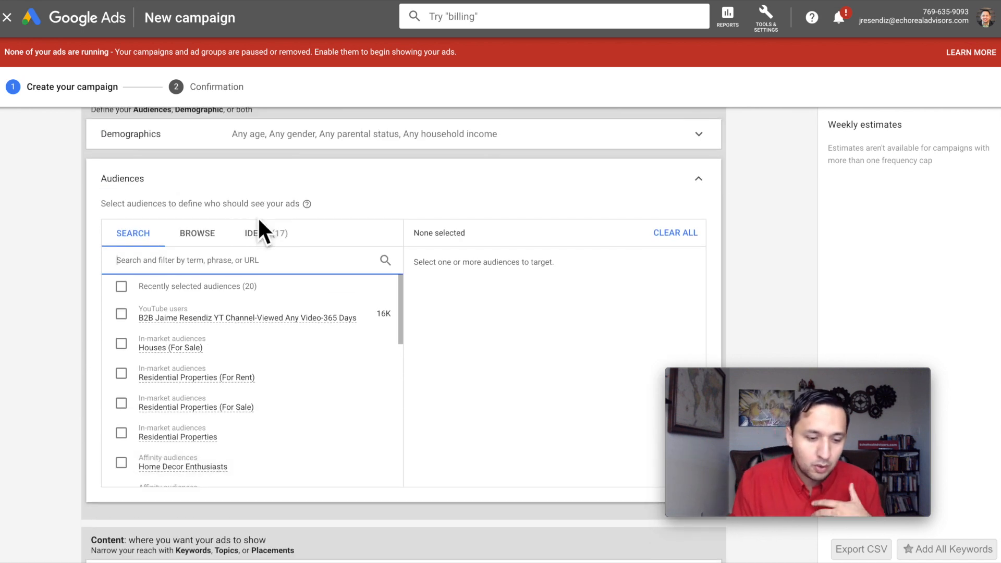
pyautogui.scroll(2, 301, 253)
pyautogui.scroll(-1, 300, 253)
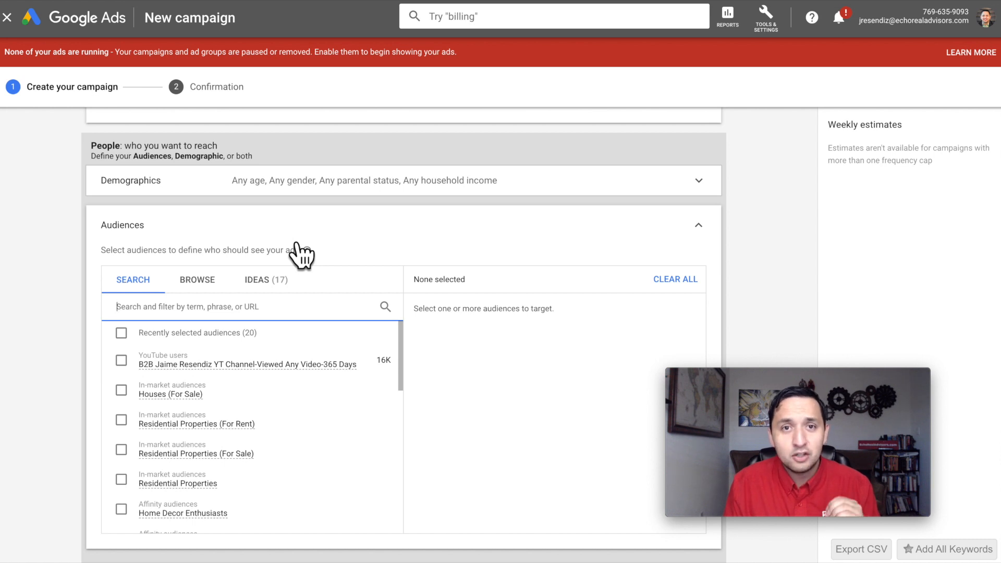
pyautogui.click(206, 287)
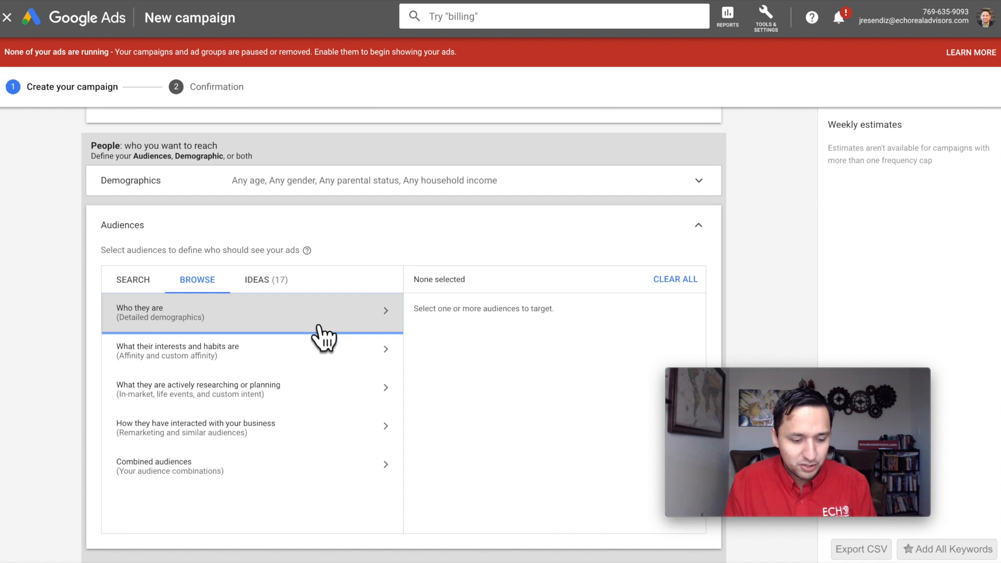
pyautogui.click(245, 435)
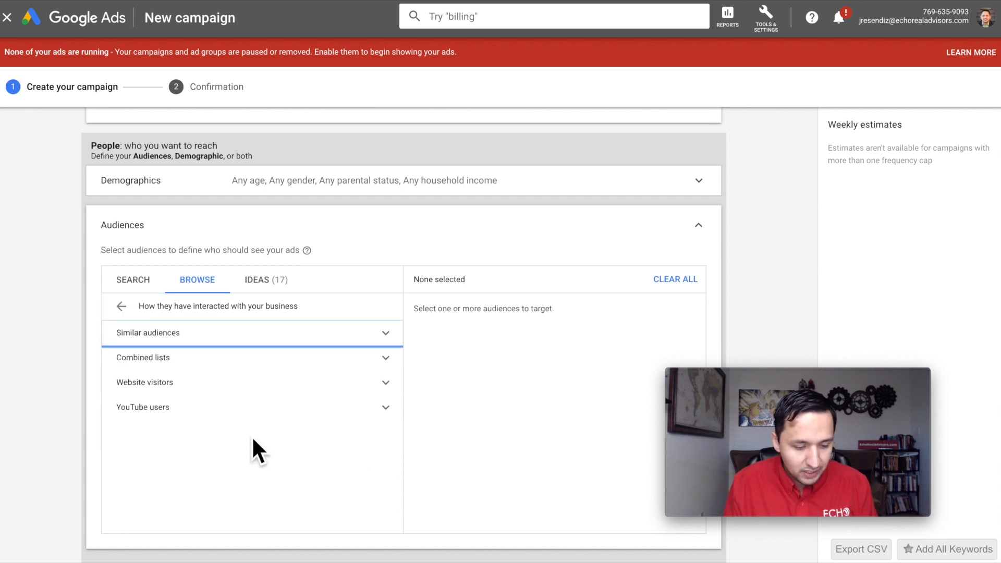
pyautogui.click(188, 429)
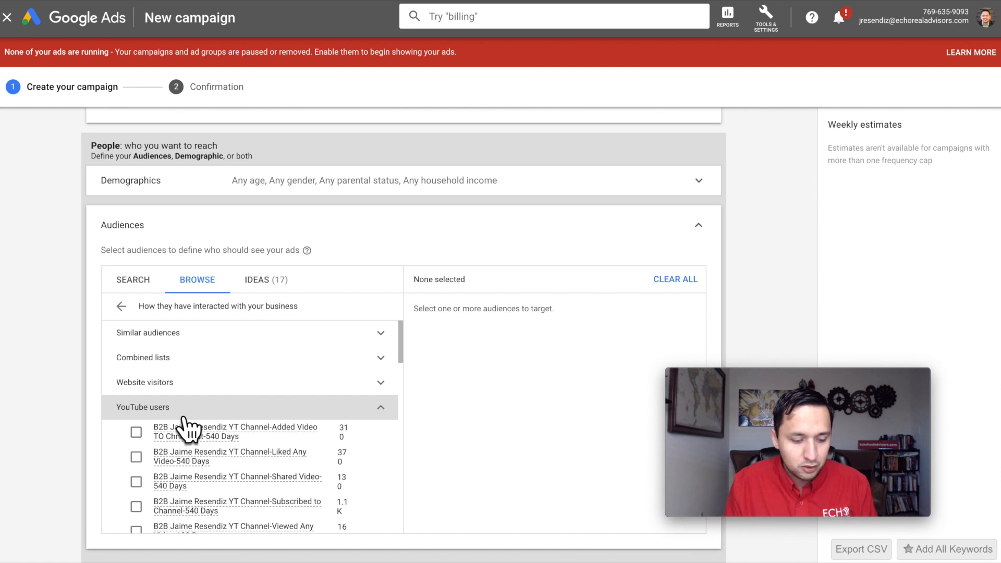
# Target the YouTube users who viewed any video on the channel within 365 days and collapse the audience settings
pyautogui.scroll(-2, 184, 417)
pyautogui.scroll(2, 185, 417)
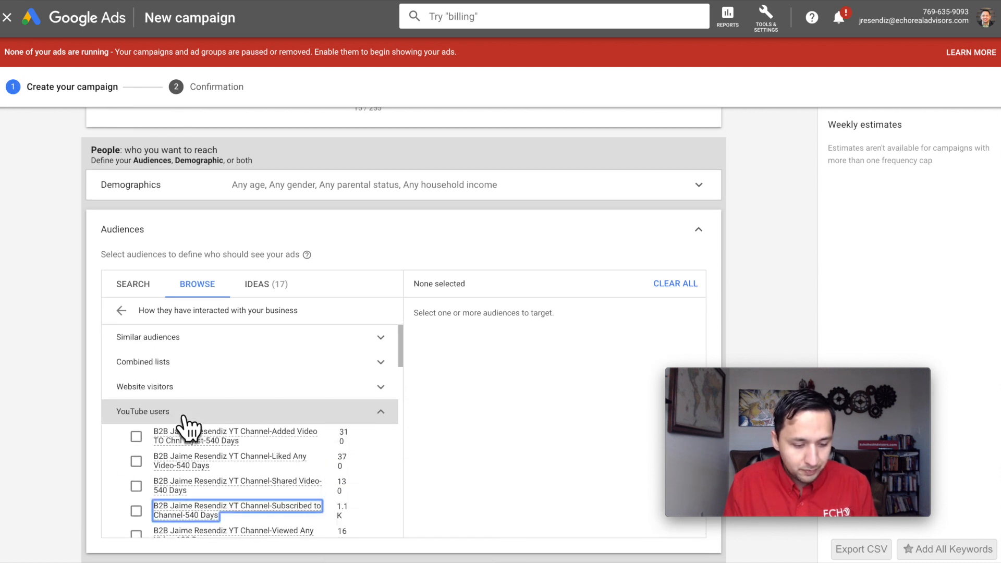
pyautogui.scroll(-3, 185, 423)
pyautogui.scroll(-1, 474, 399)
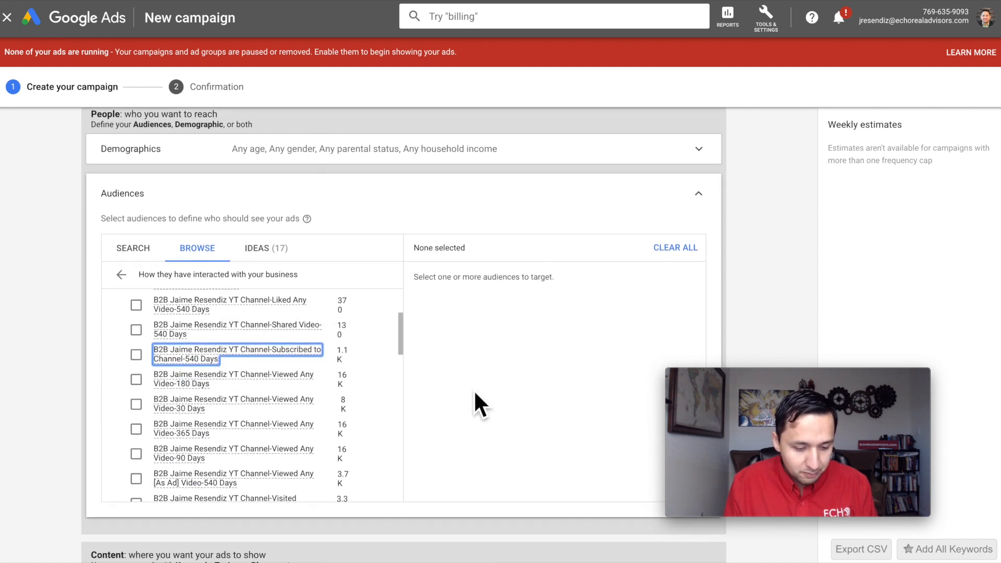
pyautogui.click(210, 435)
pyautogui.scroll(-1, 796, 232)
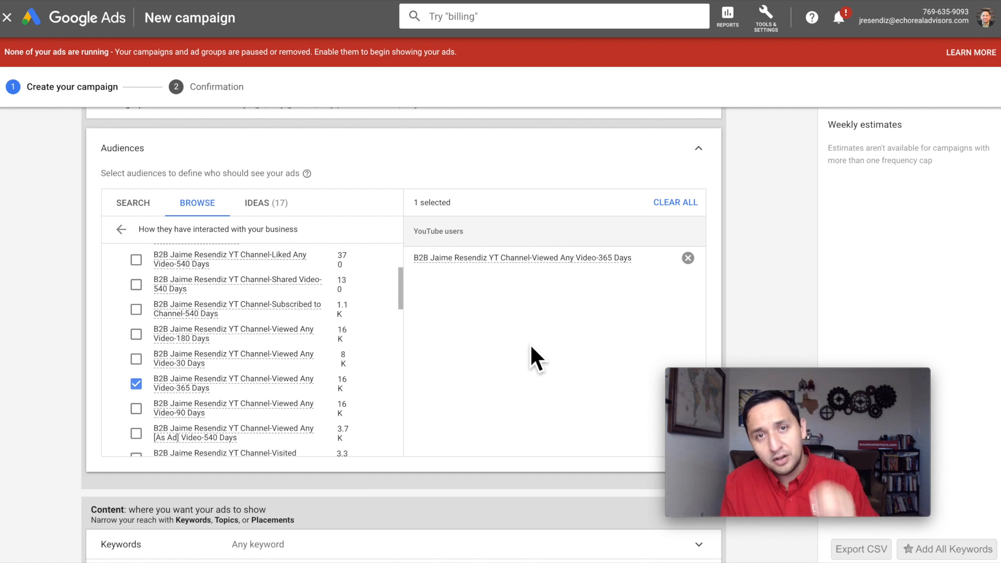
pyautogui.click(699, 150)
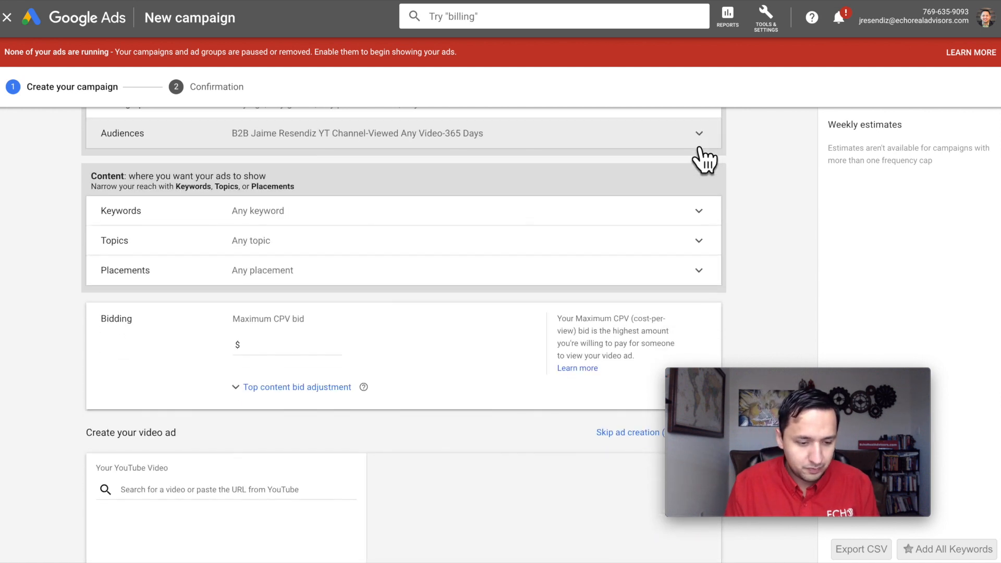
# Look at the keyword targeting options without adding any, and check the ad group's name against its chosen audience
pyautogui.click(365, 275)
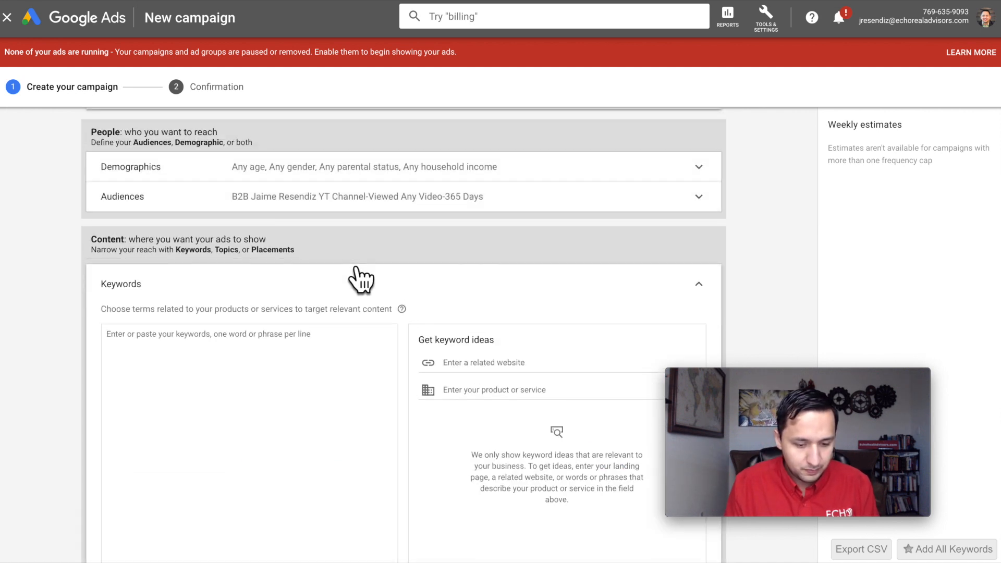
pyautogui.click(699, 290)
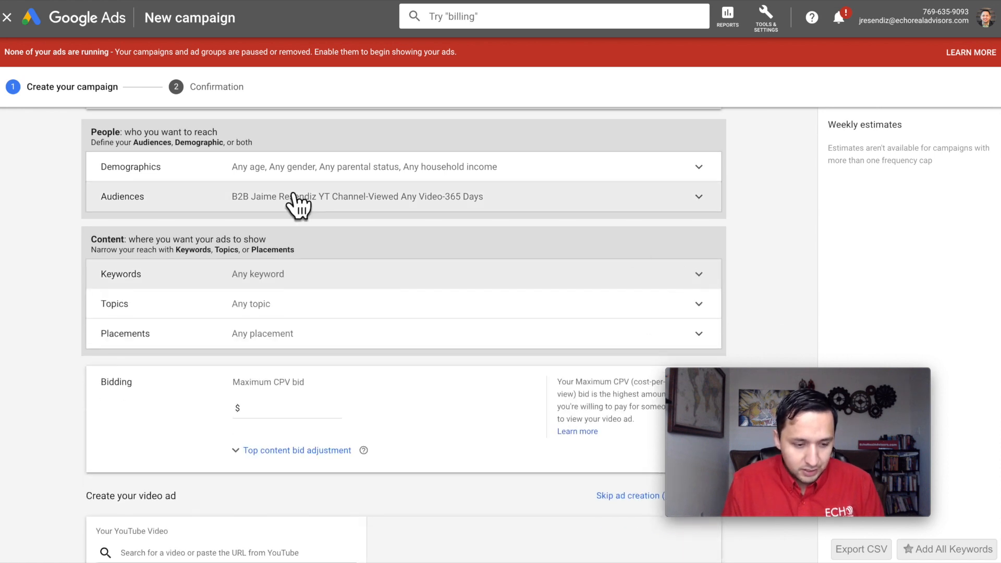
pyautogui.scroll(1, 298, 205)
pyautogui.scroll(1, 300, 198)
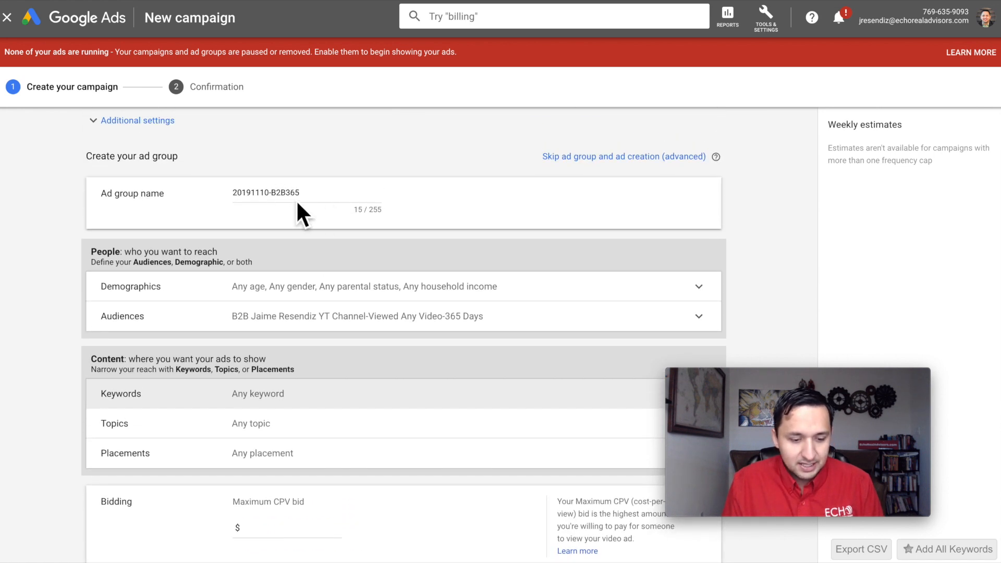
pyautogui.scroll(-3, 343, 385)
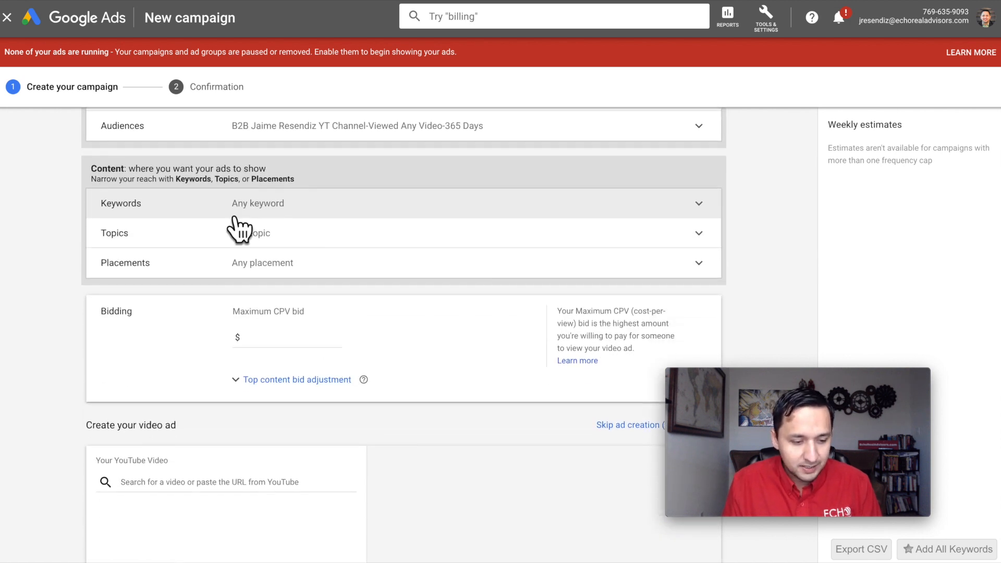
# Enter the keywords "how to use youtube ads" and "how to run youtube ads", and begin a third with "best youtube ads to ru"
pyautogui.click(337, 207)
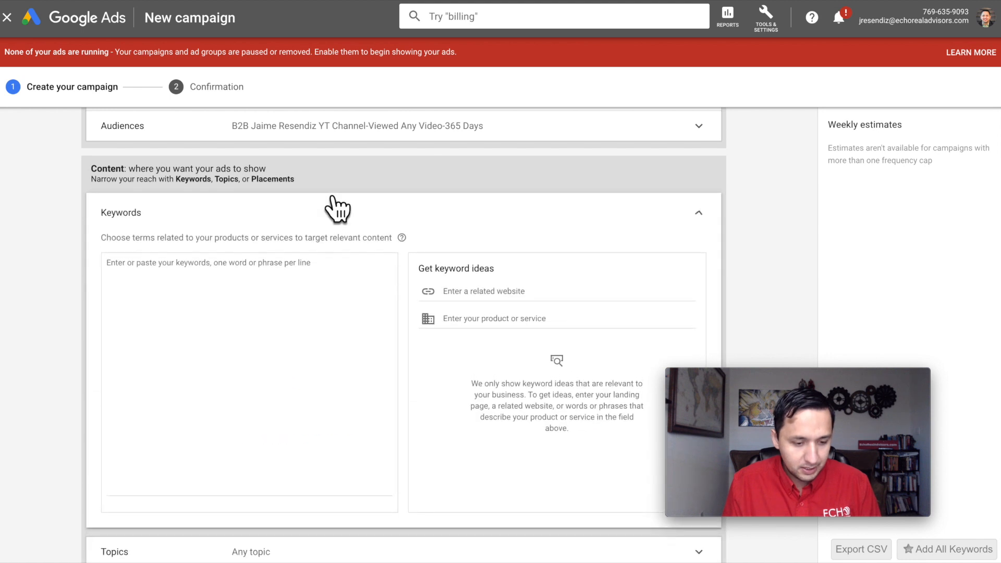
pyautogui.click(262, 338)
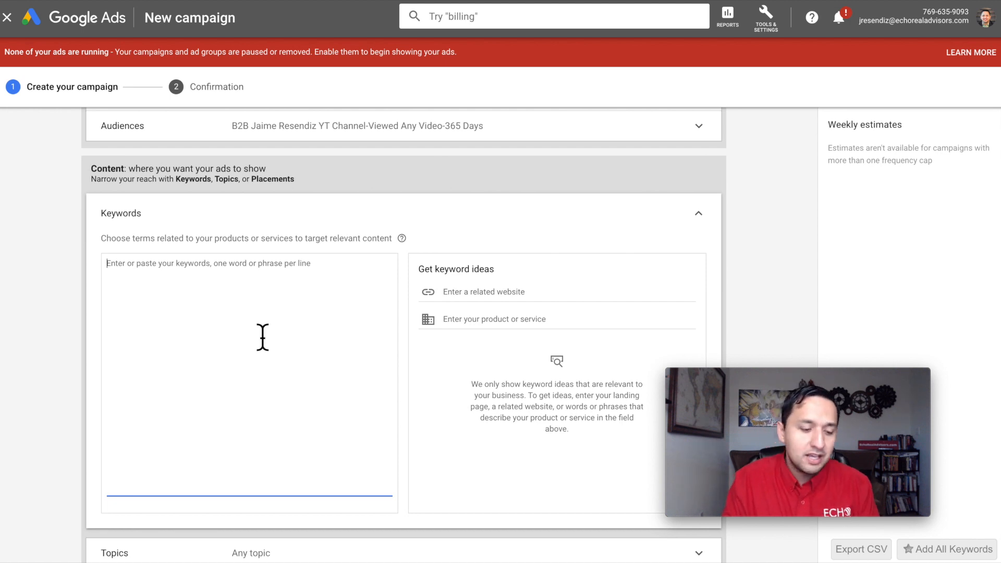
pyautogui.write('how to use ')
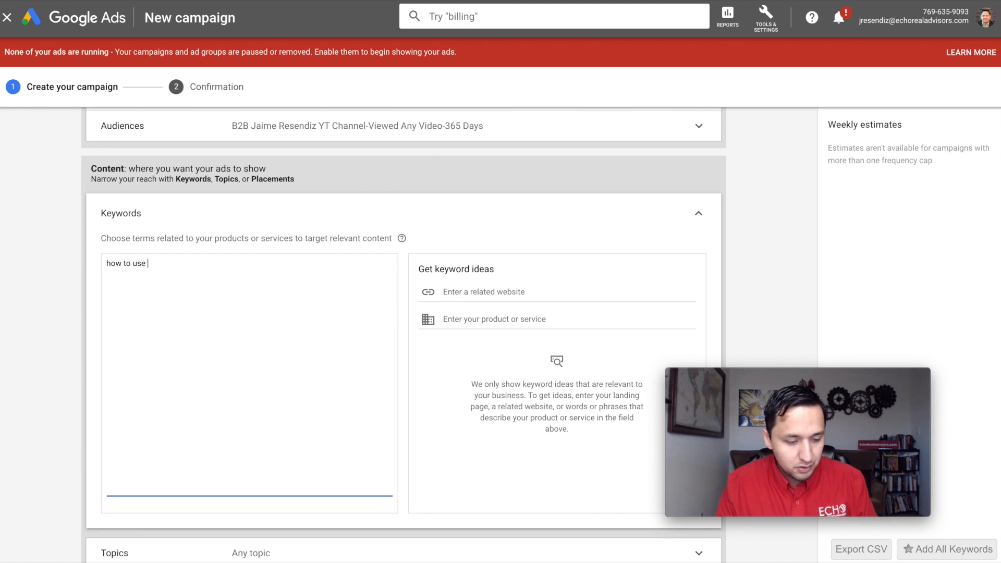
pyautogui.write('youtube ads')
pyautogui.press('Return')
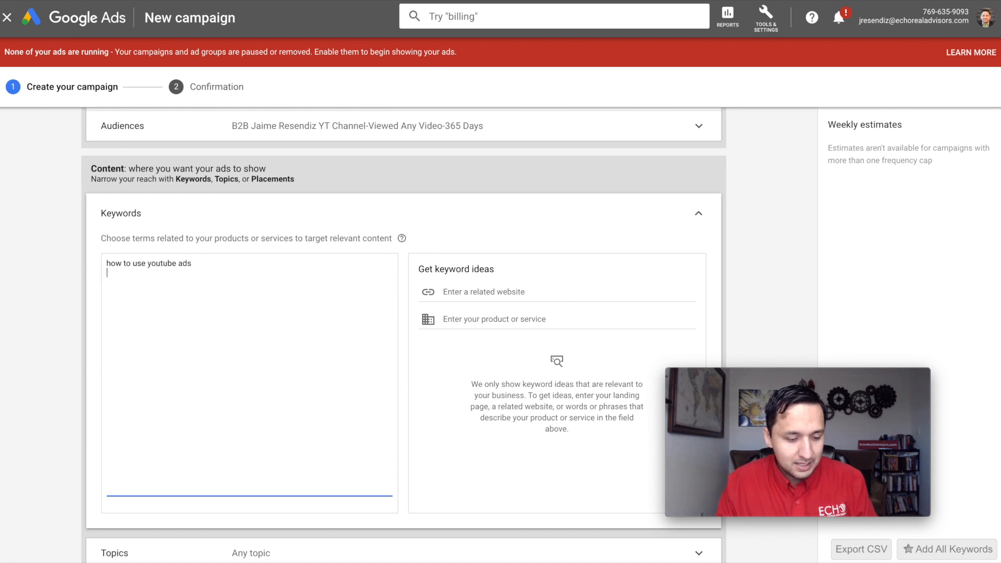
pyautogui.write('how to run youtube ')
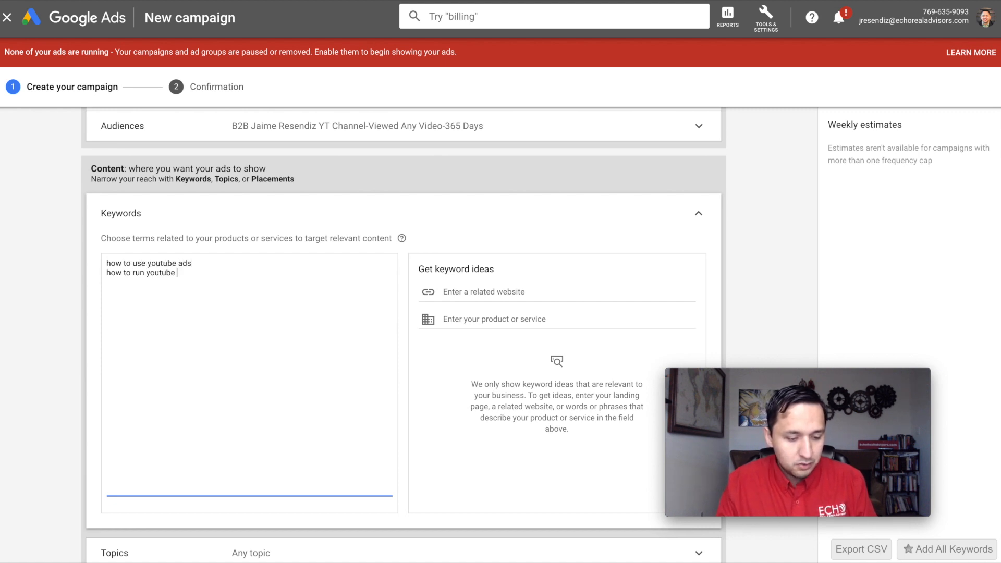
pyautogui.write('ads')
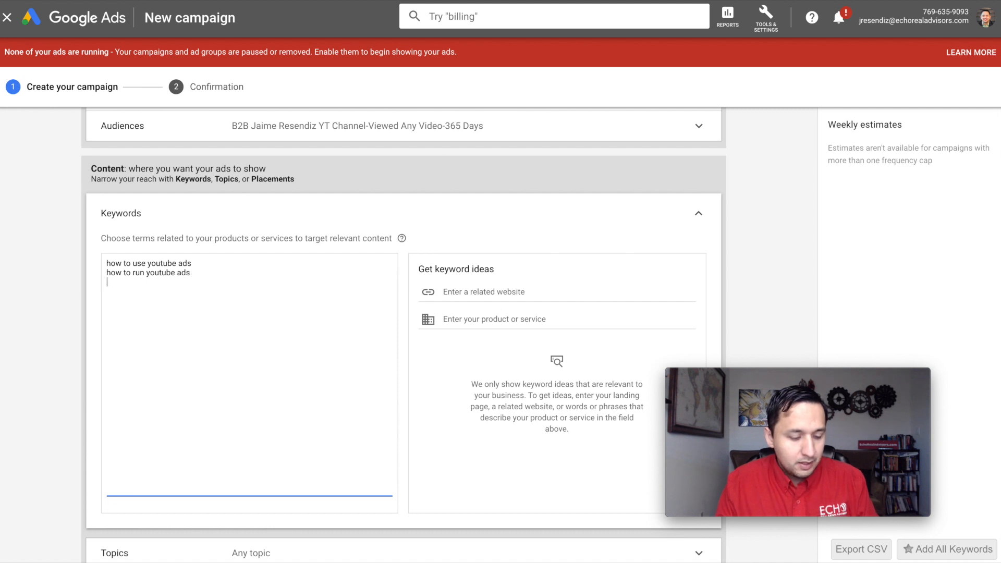
pyautogui.write(' best youtue ba')
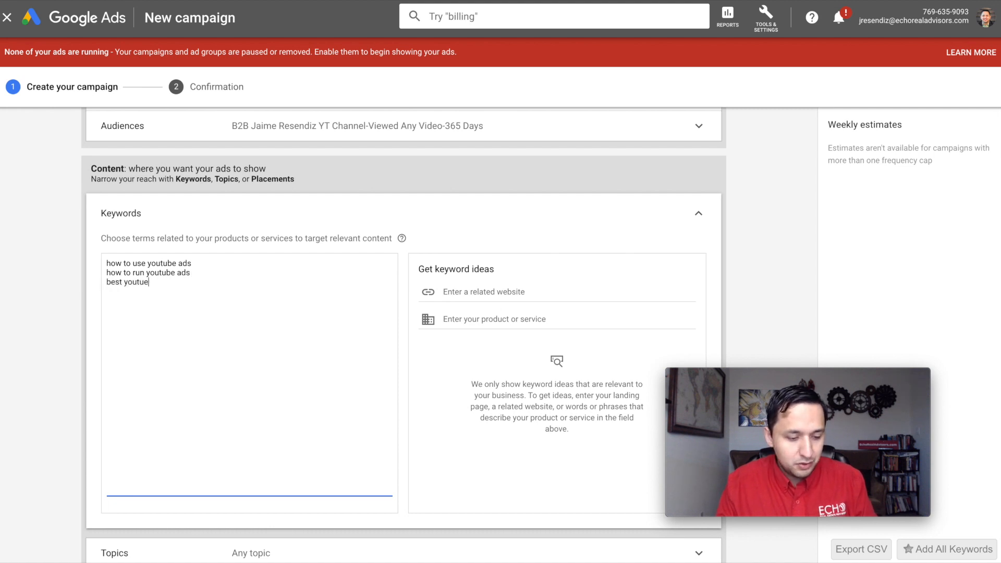
pyautogui.press('BackSpace')
pyautogui.press('BackSpace')
pyautogui.write('be ads how to')
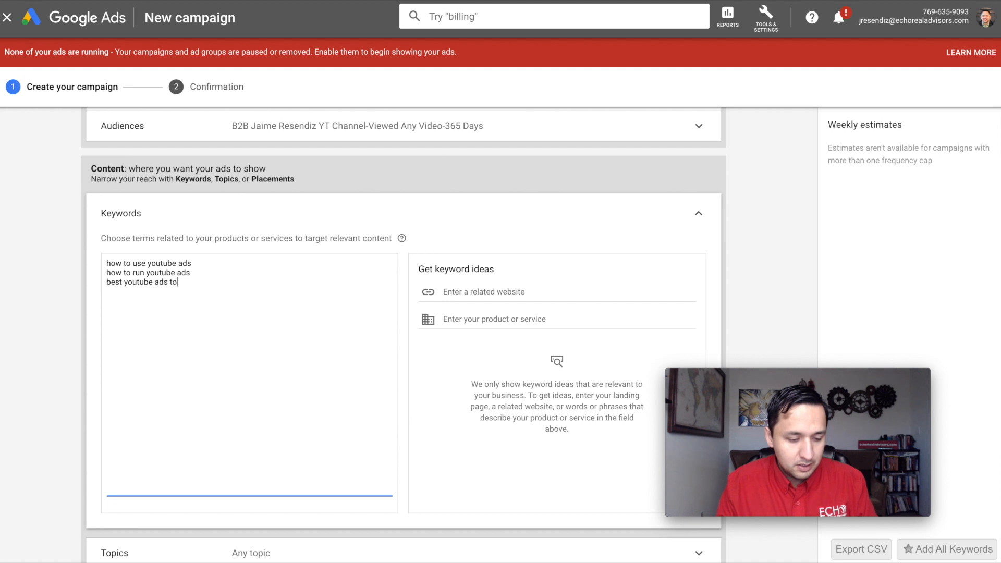
pyautogui.write(' run youtube')
pyautogui.press('BackSpace')
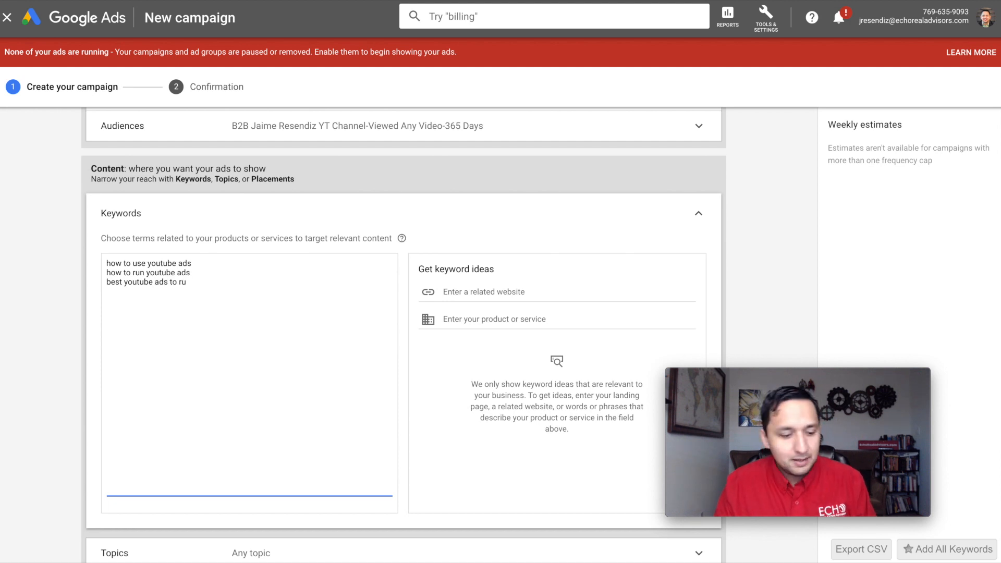
# Delete all the entered keywords and collapse the keyword targeting
pyautogui.moveTo(235, 297); pyautogui.dragTo(67, 261)
pyautogui.press('BackSpace')
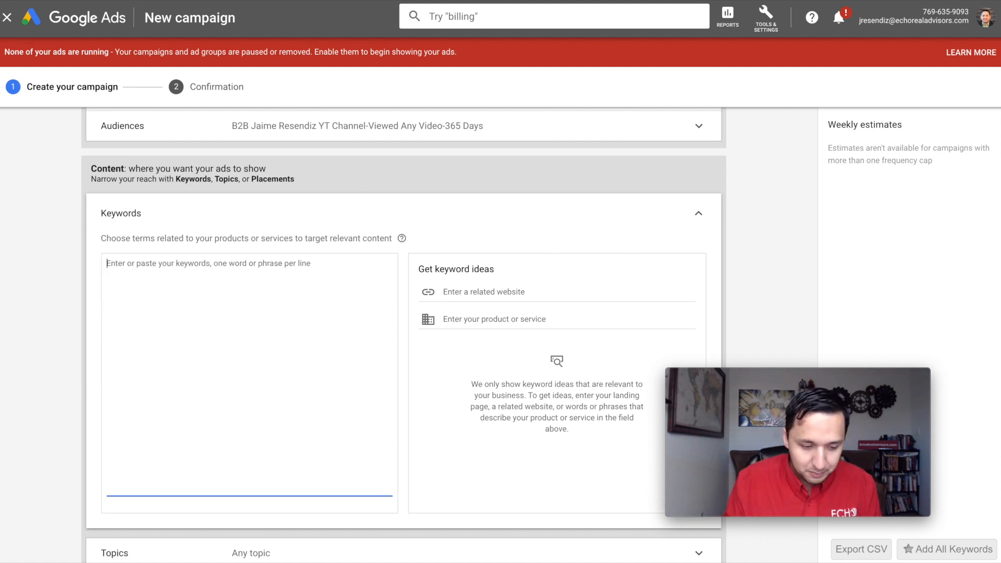
pyautogui.click(699, 214)
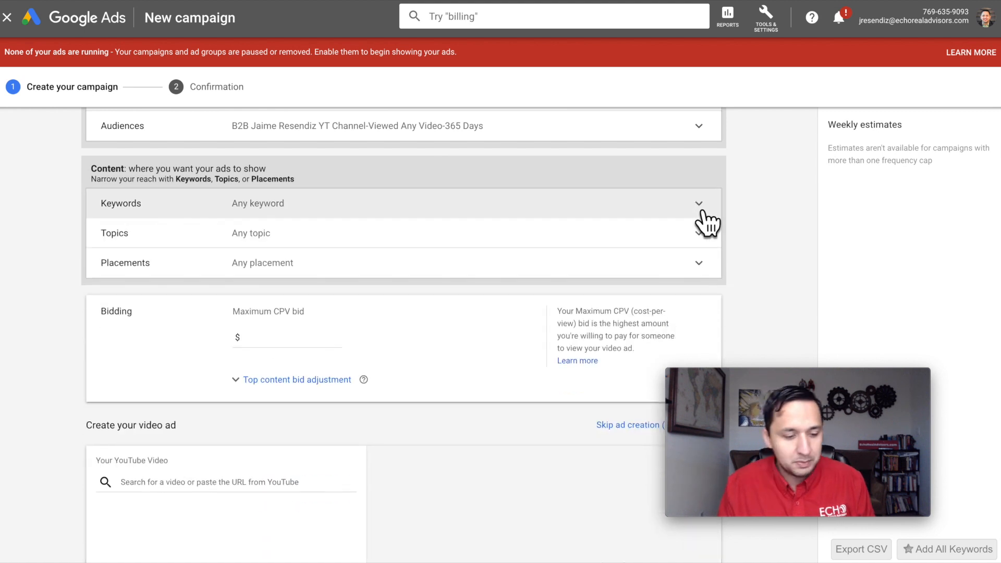
# Expand the topic targeting and review it alongside the ad group's people and keyword settings
pyautogui.scroll(3, 752, 243)
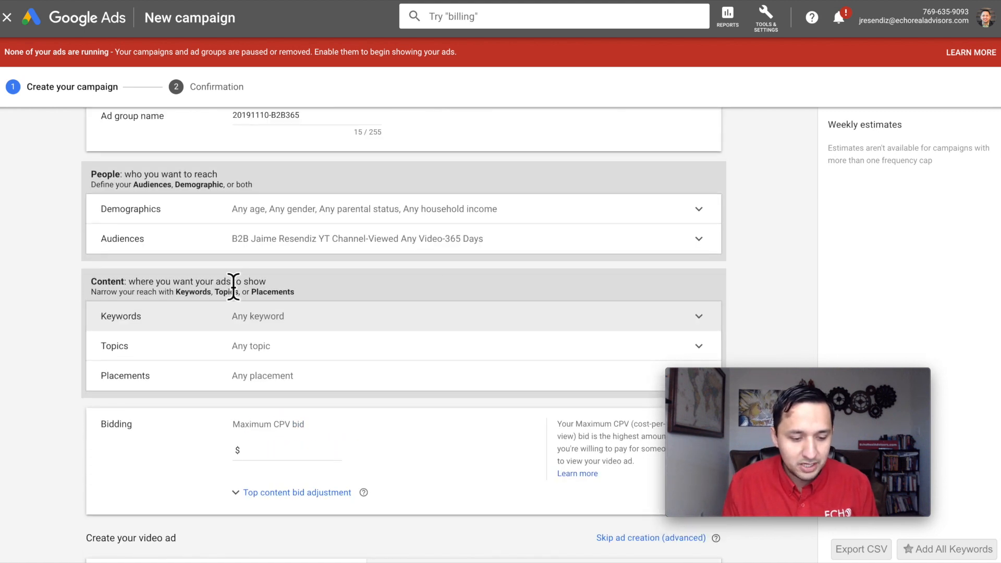
pyautogui.scroll(-1, 515, 271)
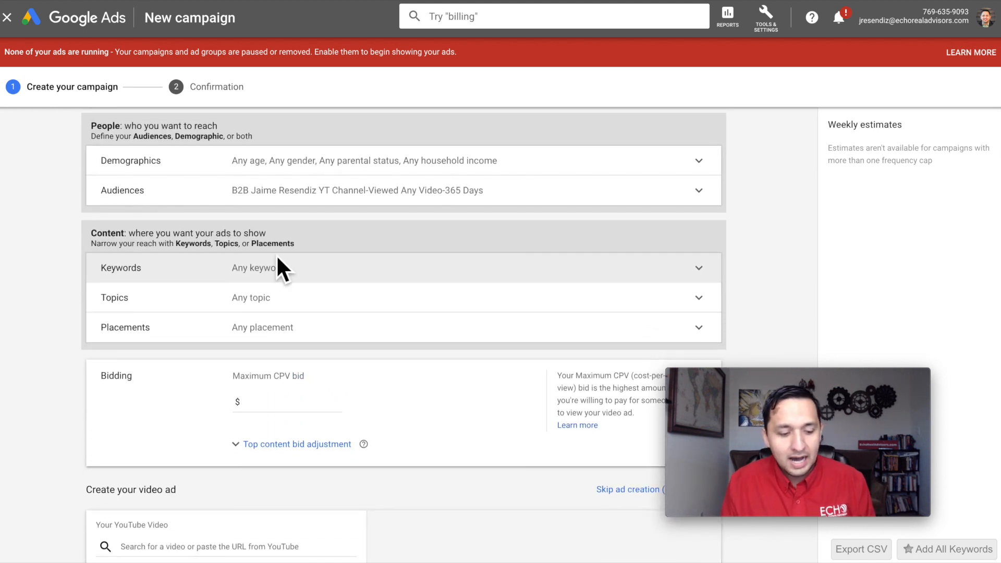
pyautogui.click(264, 298)
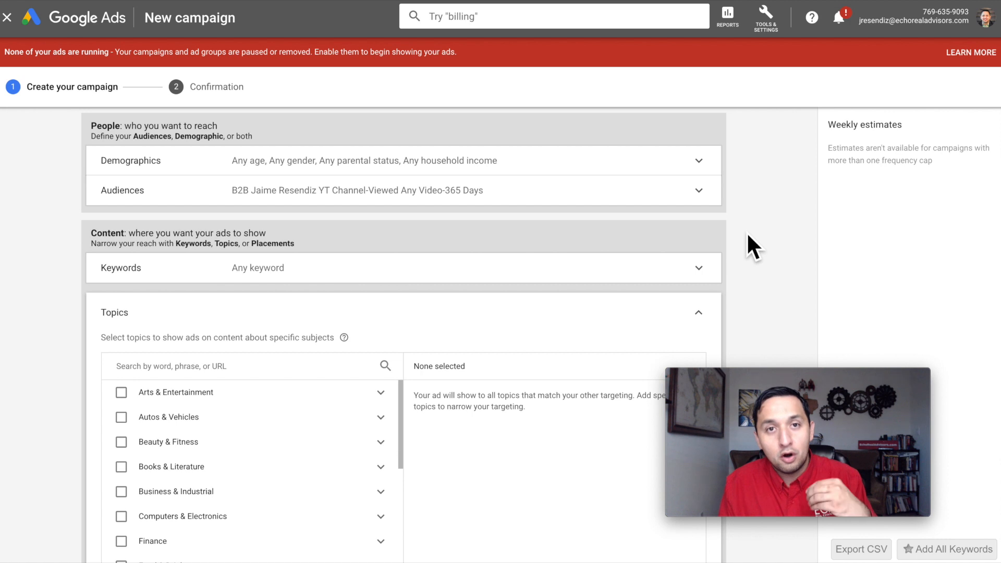
pyautogui.scroll(-2, 749, 235)
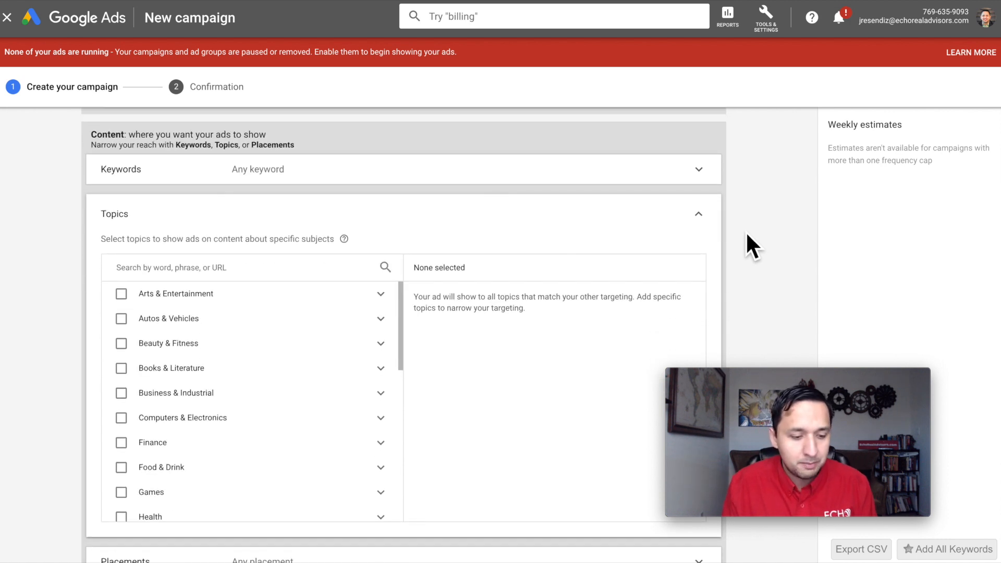
pyautogui.scroll(1, 746, 234)
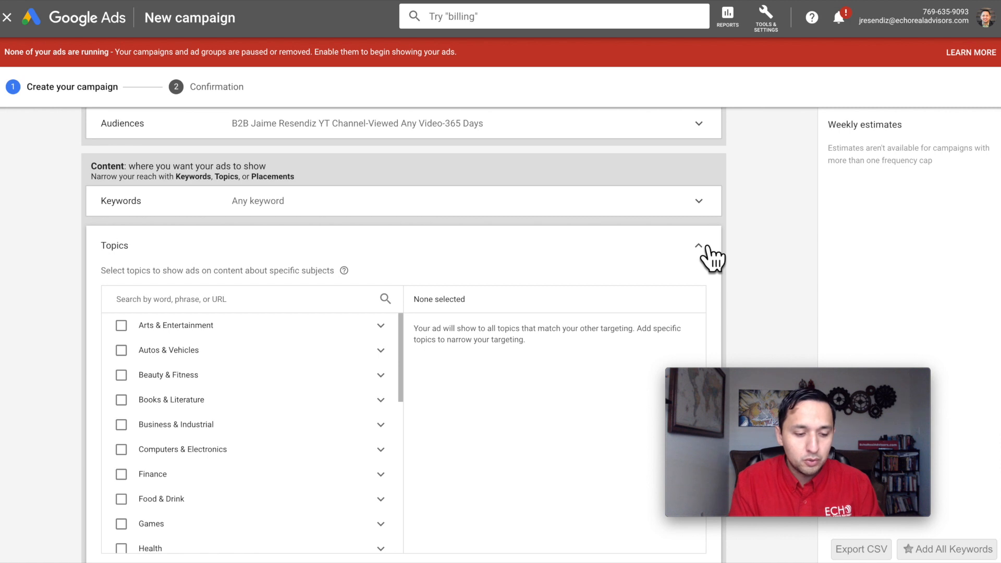
pyautogui.scroll(3, 711, 257)
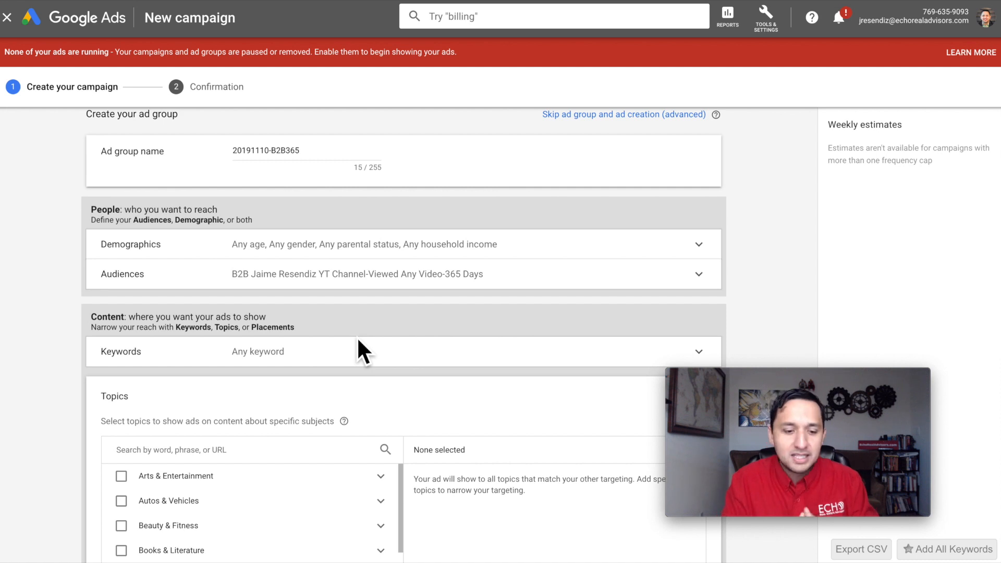
pyautogui.scroll(-1, 358, 342)
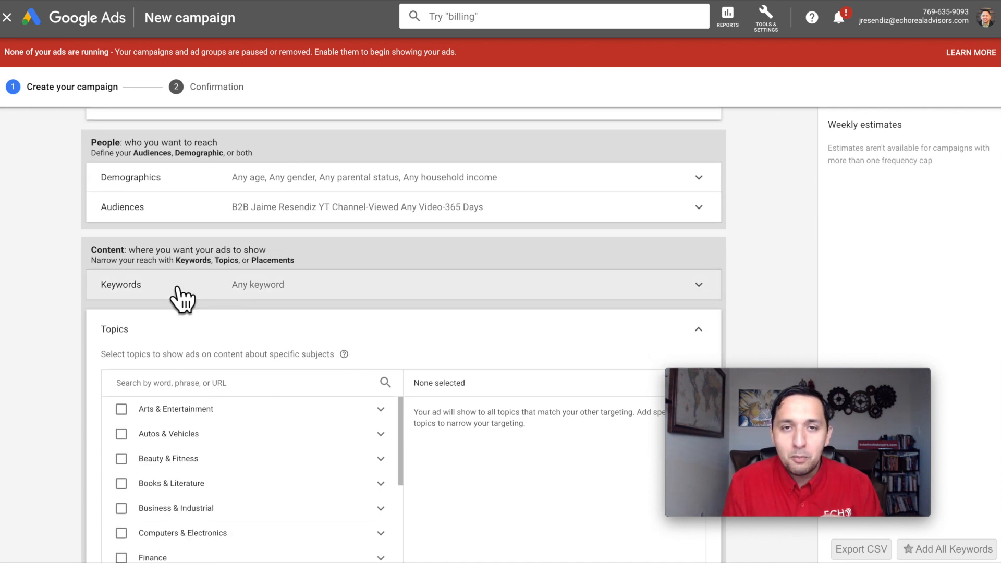
pyautogui.scroll(-2, 180, 290)
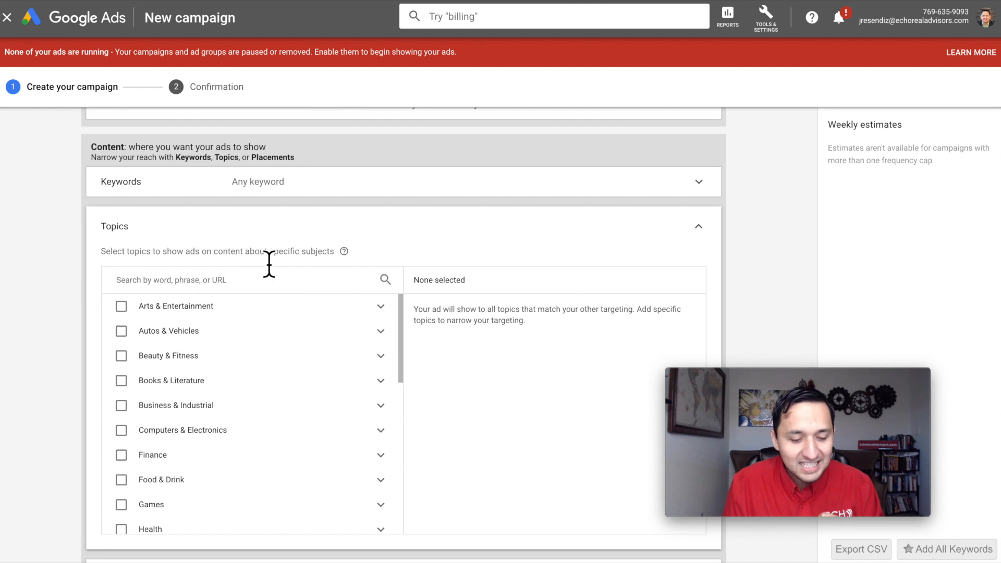
# Look through the full list of topic categories available for targeting
pyautogui.scroll(-2, 308, 263)
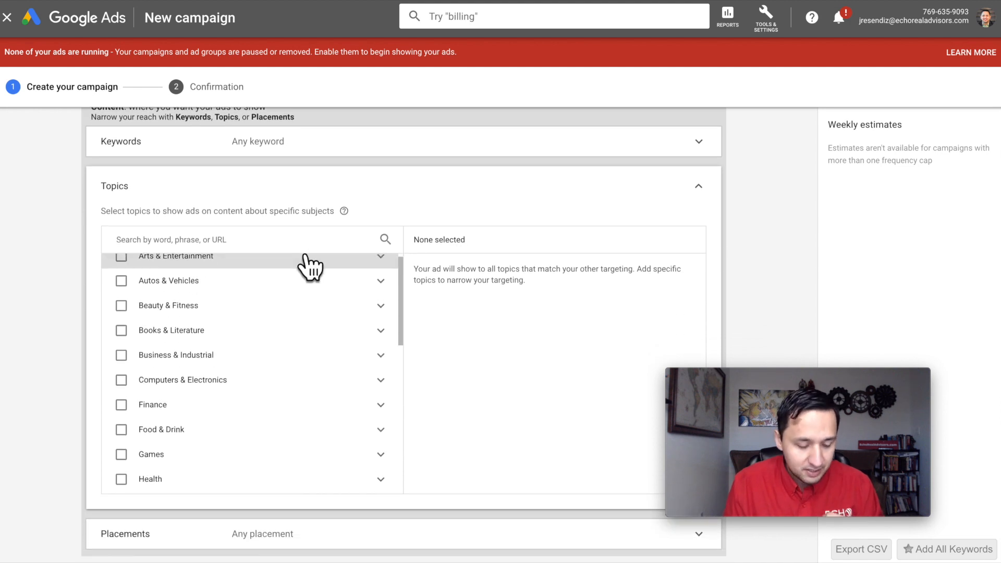
pyautogui.scroll(-5, 279, 402)
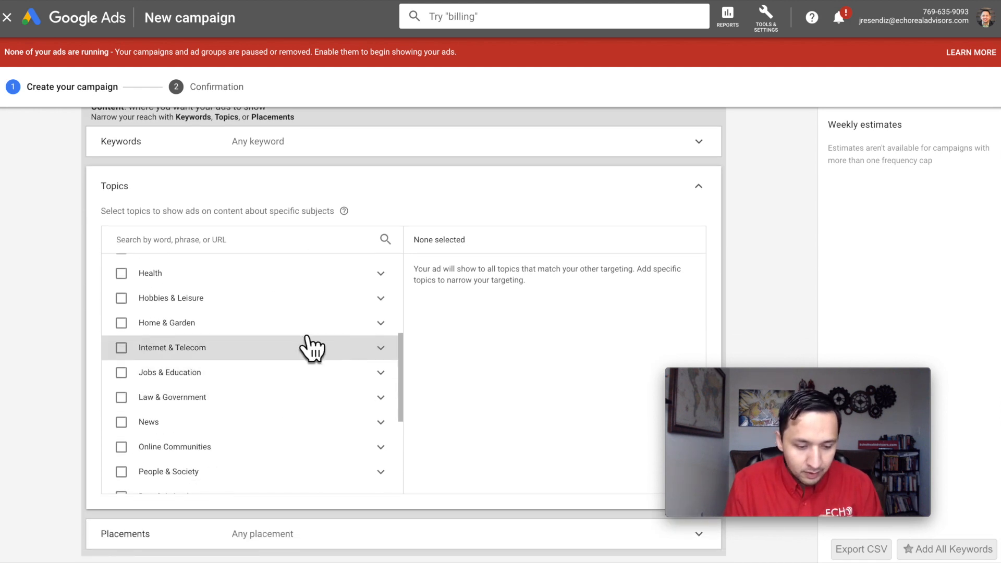
pyautogui.scroll(3, 286, 341)
pyautogui.scroll(5, 282, 331)
pyautogui.scroll(-5, 456, 354)
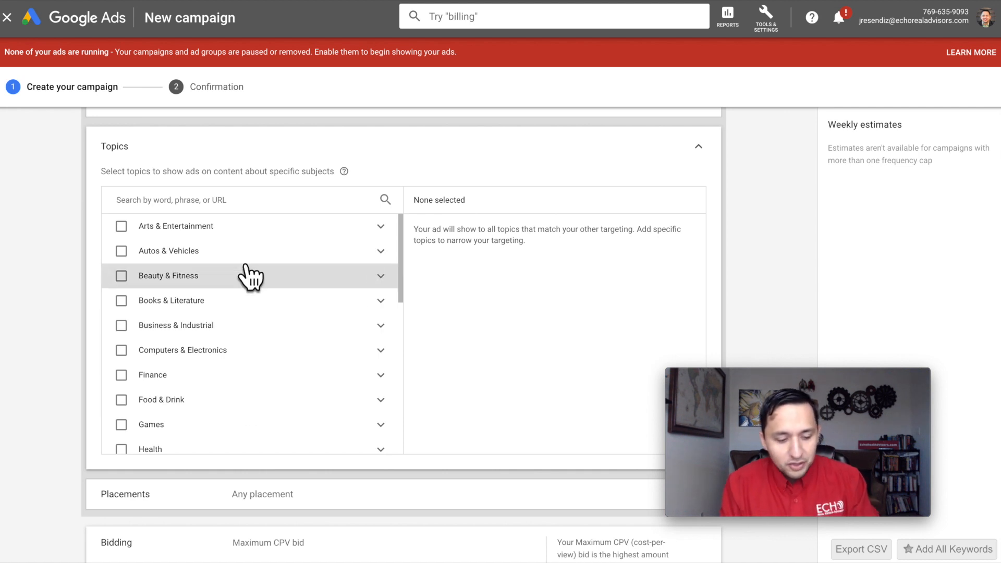
pyautogui.scroll(-12, 190, 410)
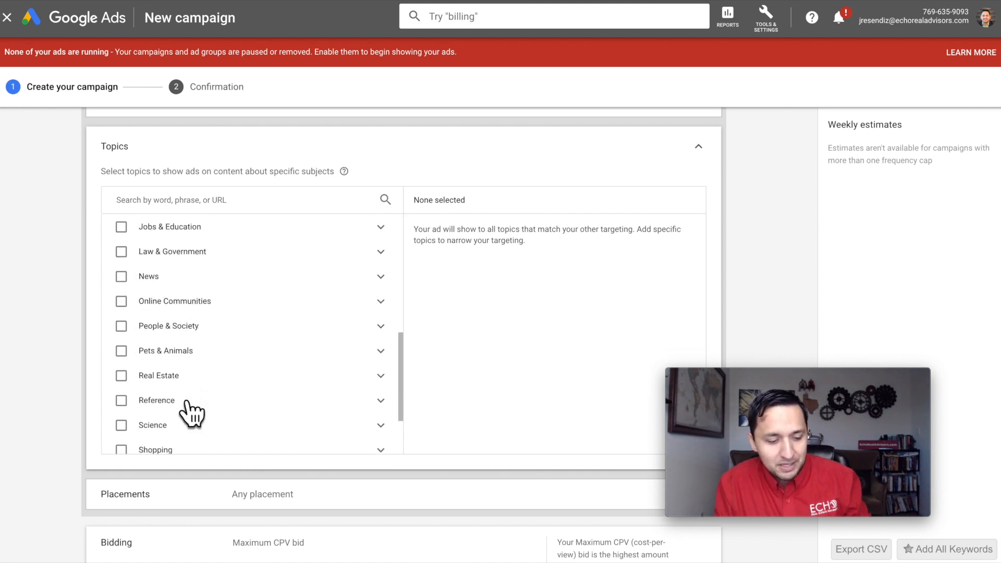
pyautogui.scroll(8, 192, 402)
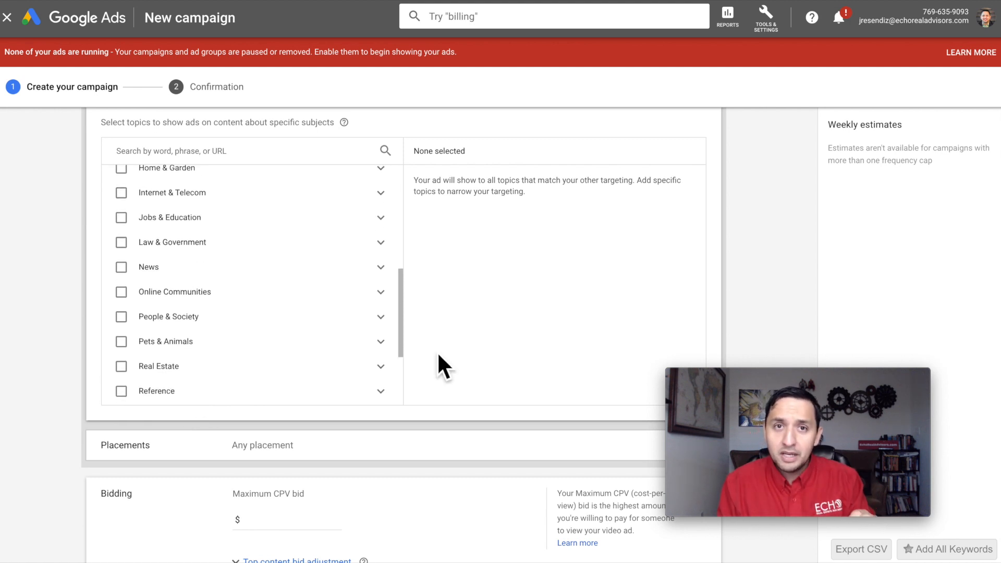
# Select the Real Estate topic and expand its Real Estate Services subtopics
pyautogui.scroll(-1, 313, 344)
pyautogui.click(204, 326)
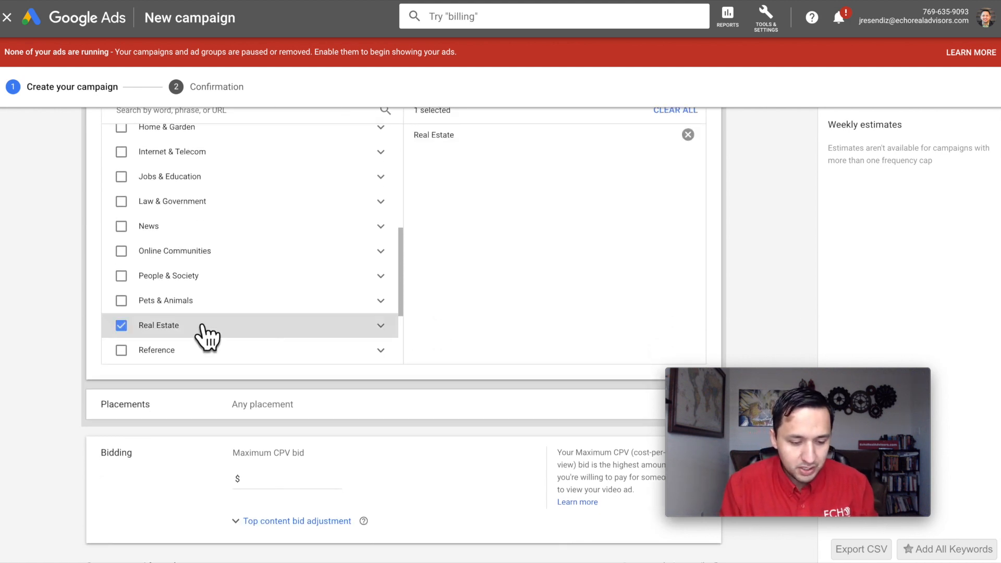
pyautogui.scroll(-1, 260, 313)
pyautogui.click(380, 290)
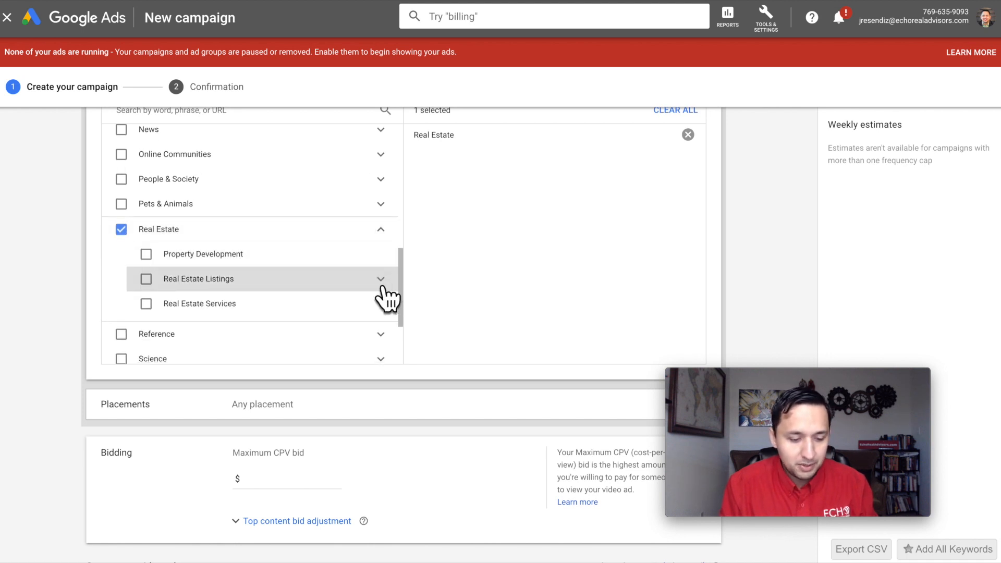
pyautogui.click(382, 304)
pyautogui.scroll(-2, 384, 308)
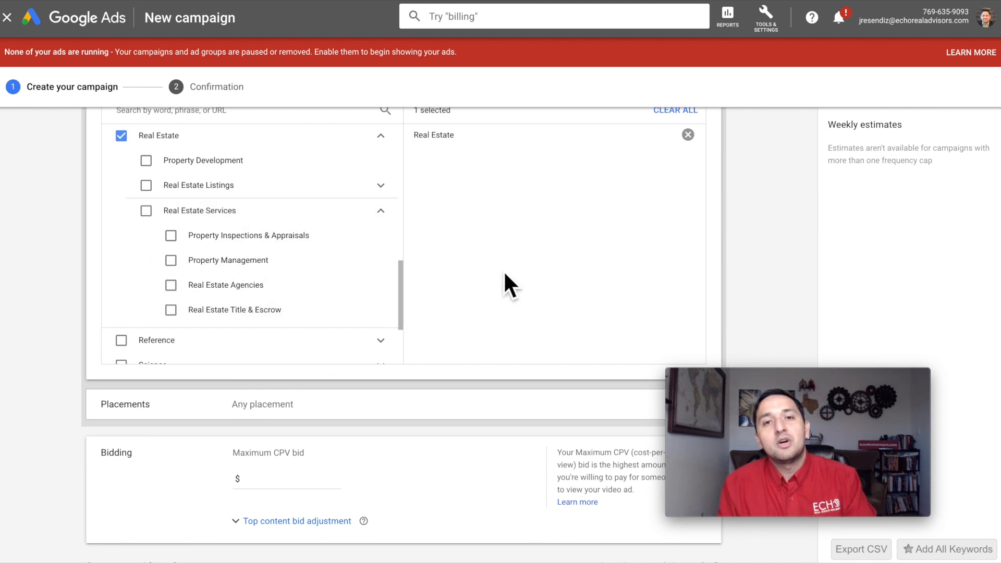
pyautogui.scroll(2, 504, 275)
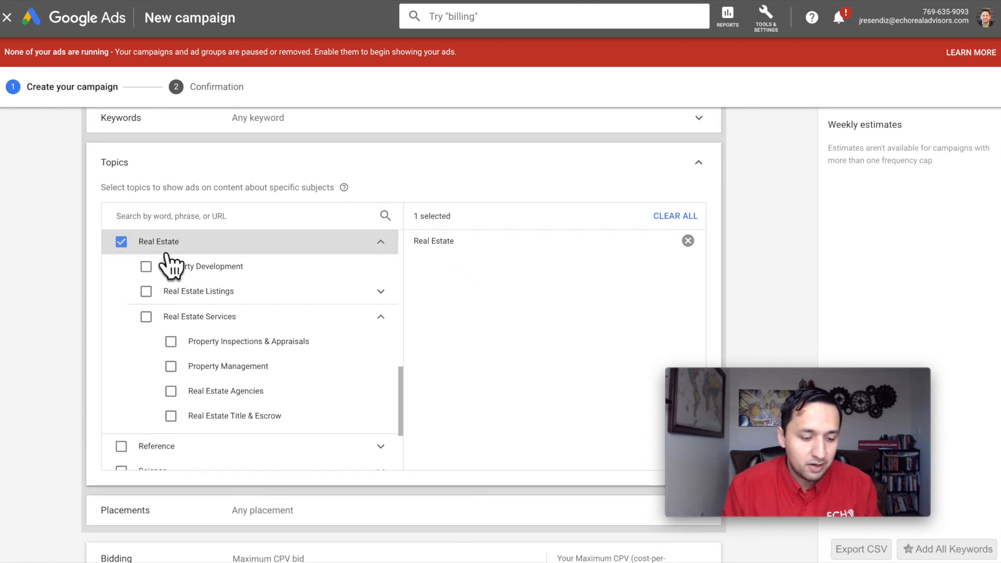
# Deselect the Real Estate topic and collapse the topic targeting
pyautogui.click(121, 242)
pyautogui.scroll(2, 229, 305)
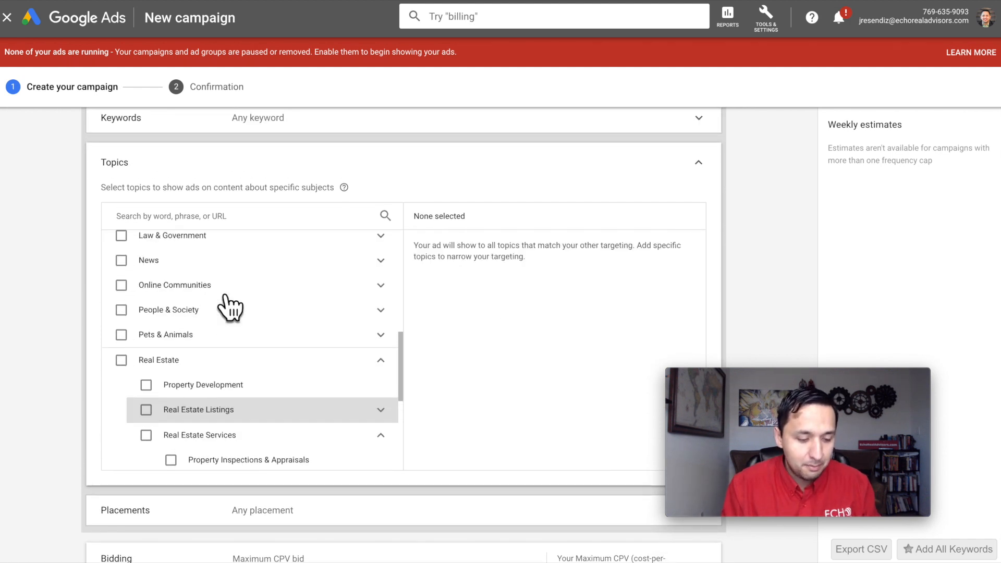
pyautogui.click(381, 361)
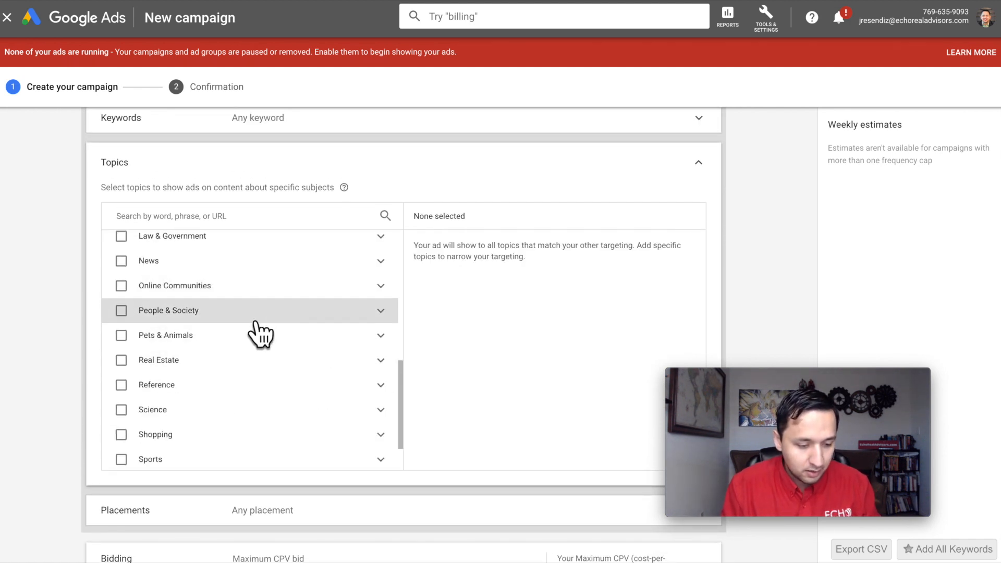
pyautogui.scroll(4, 259, 334)
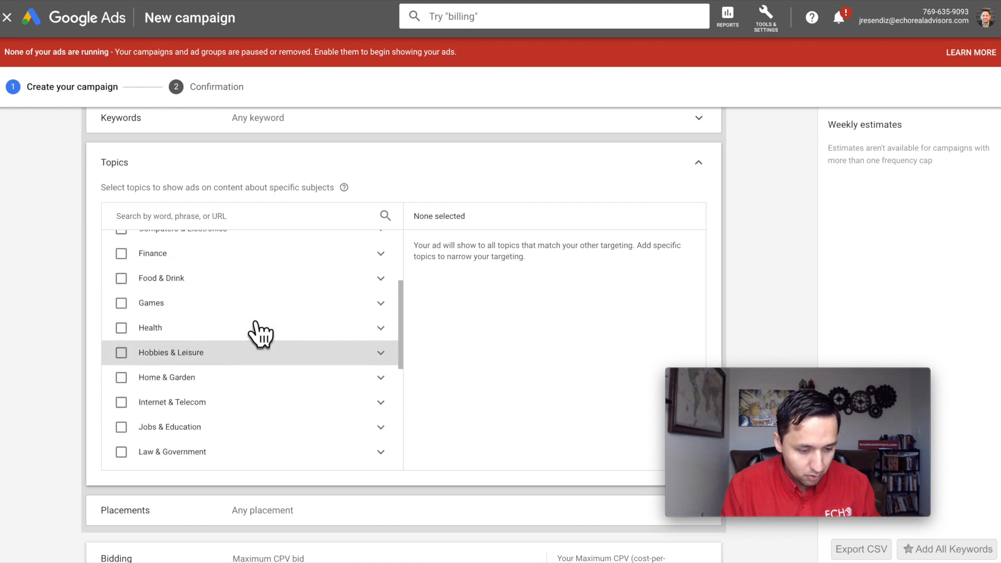
pyautogui.scroll(5, 260, 334)
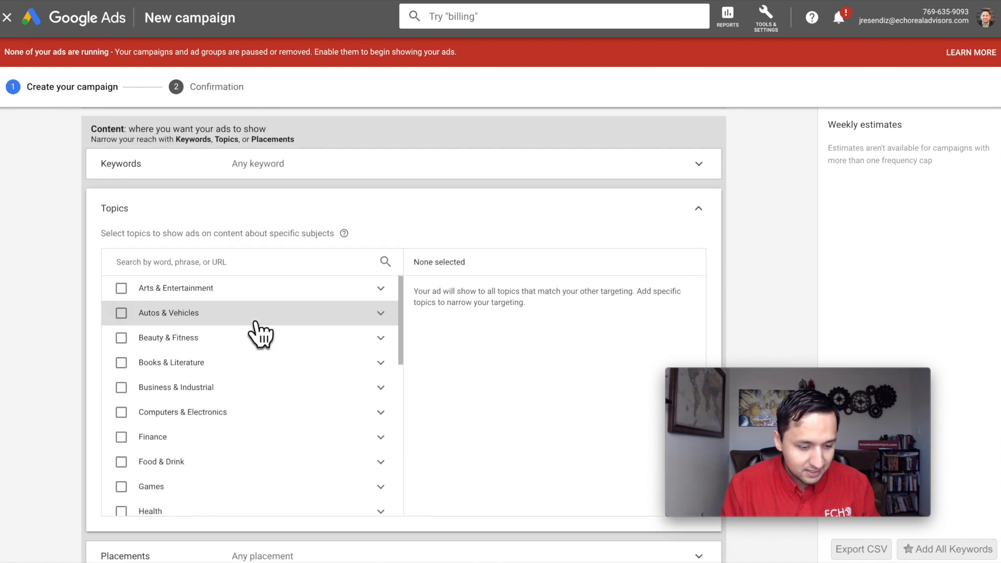
pyautogui.scroll(1, 260, 334)
pyautogui.click(242, 294)
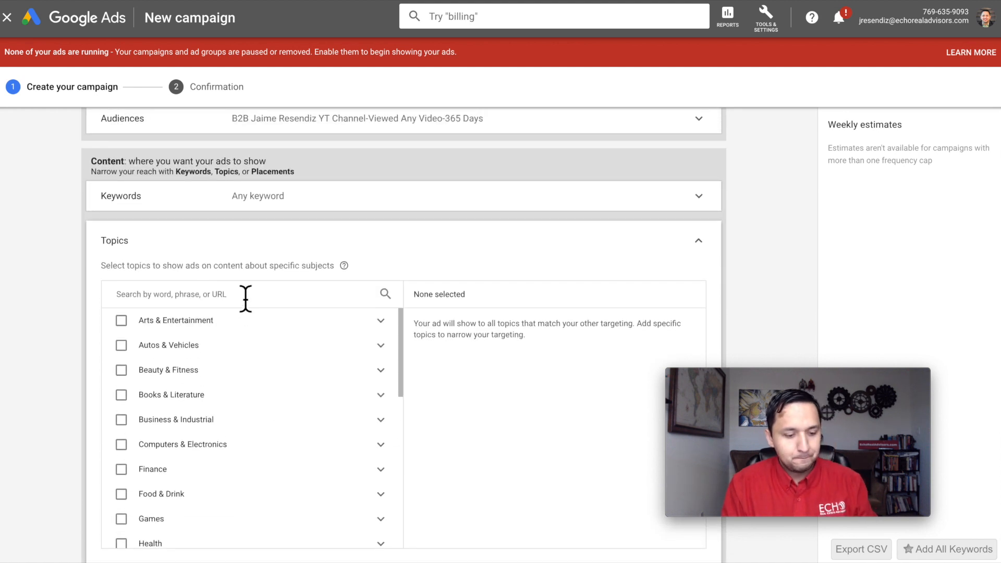
pyautogui.click(693, 253)
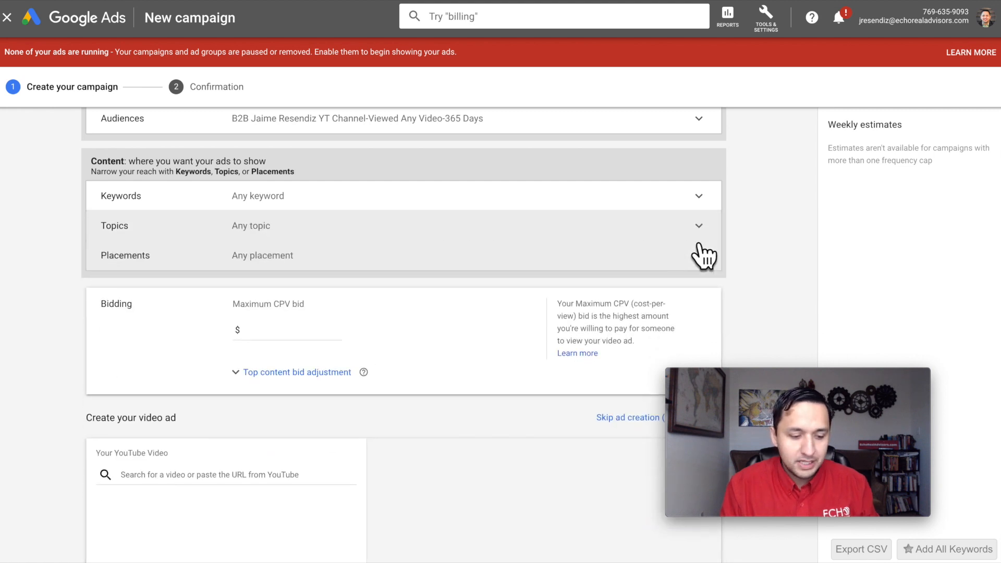
# Expand the placement targeting, search it for the channel owner's full name and list the matching YouTube channels
pyautogui.scroll(3, 756, 243)
pyautogui.scroll(1, 756, 243)
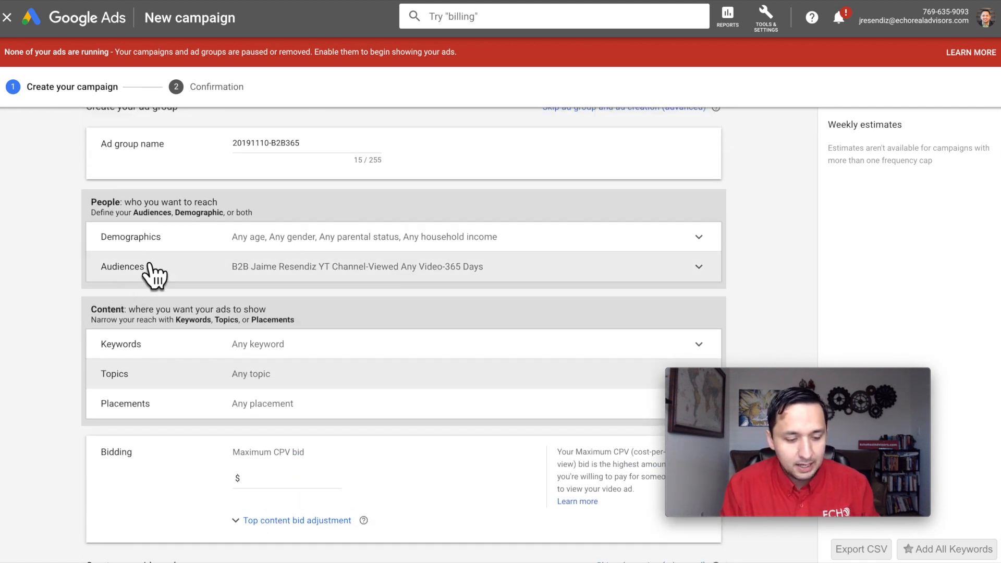
pyautogui.scroll(-2, 34, 391)
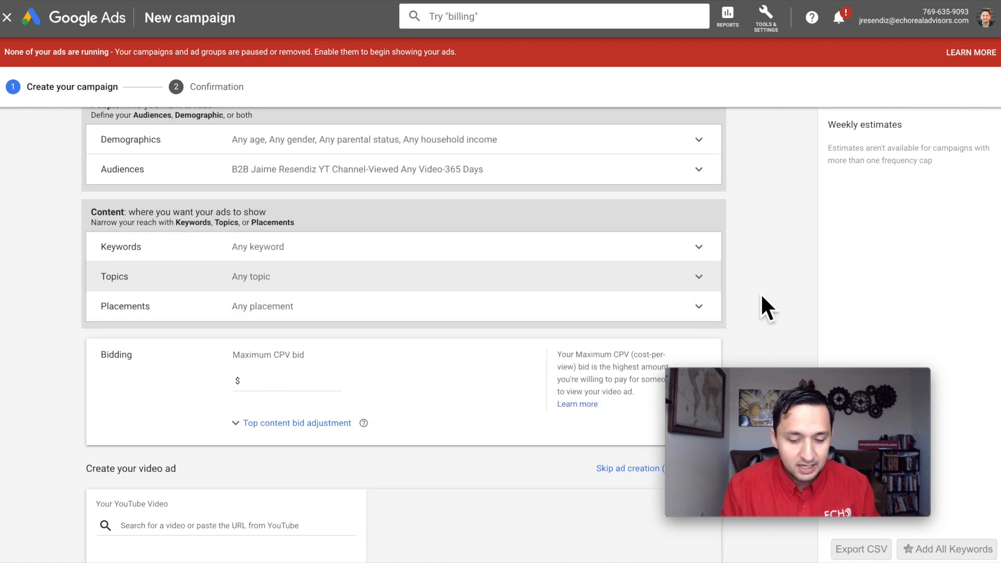
pyautogui.click(325, 312)
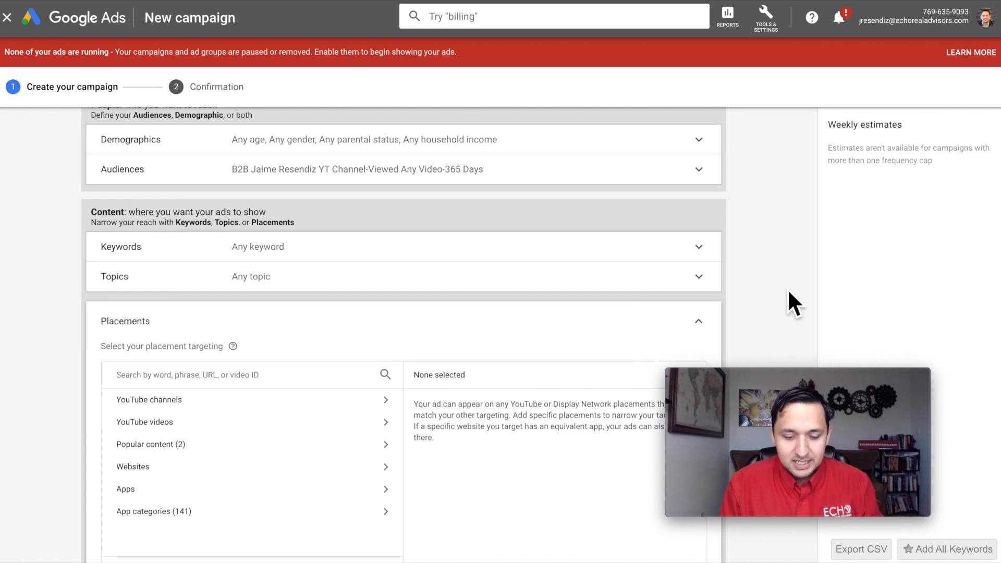
pyautogui.scroll(-1, 776, 264)
pyautogui.click(201, 328)
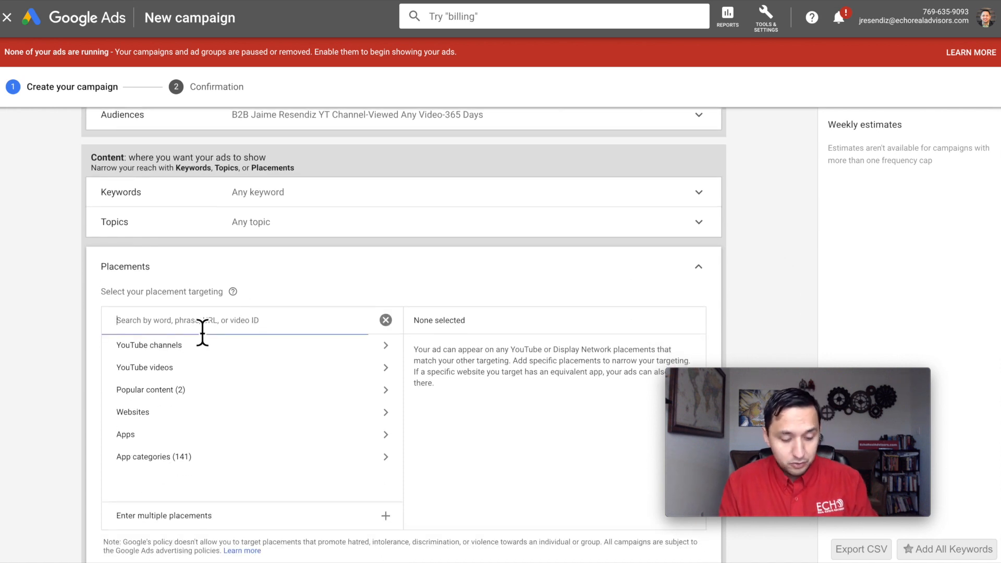
pyautogui.write('jaime')
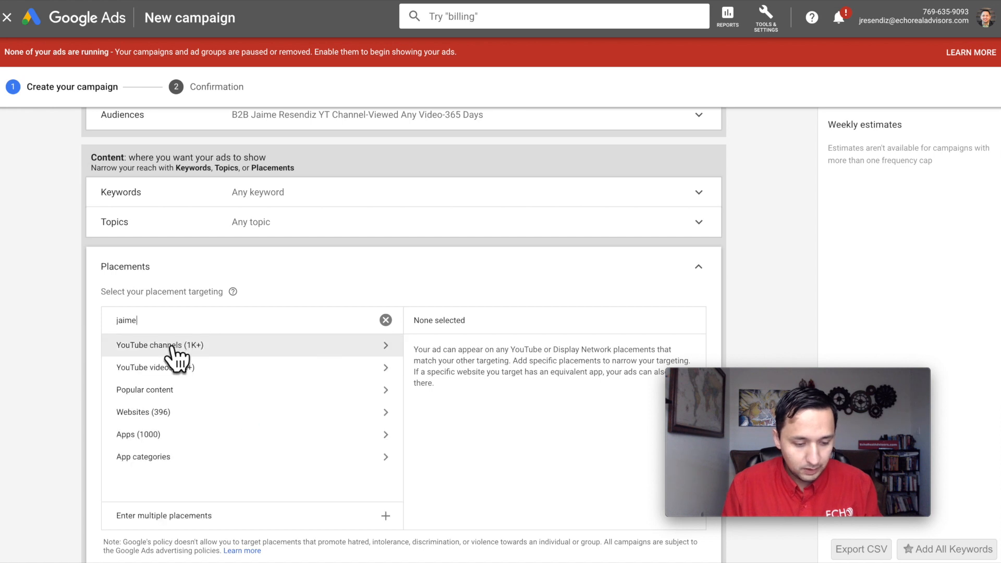
pyautogui.write(' resendiz')
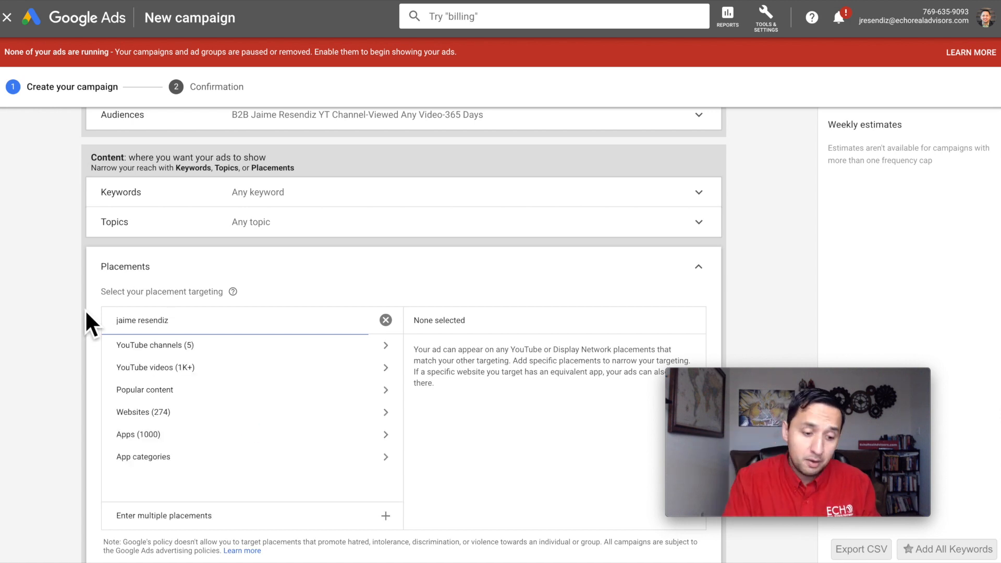
pyautogui.click(137, 346)
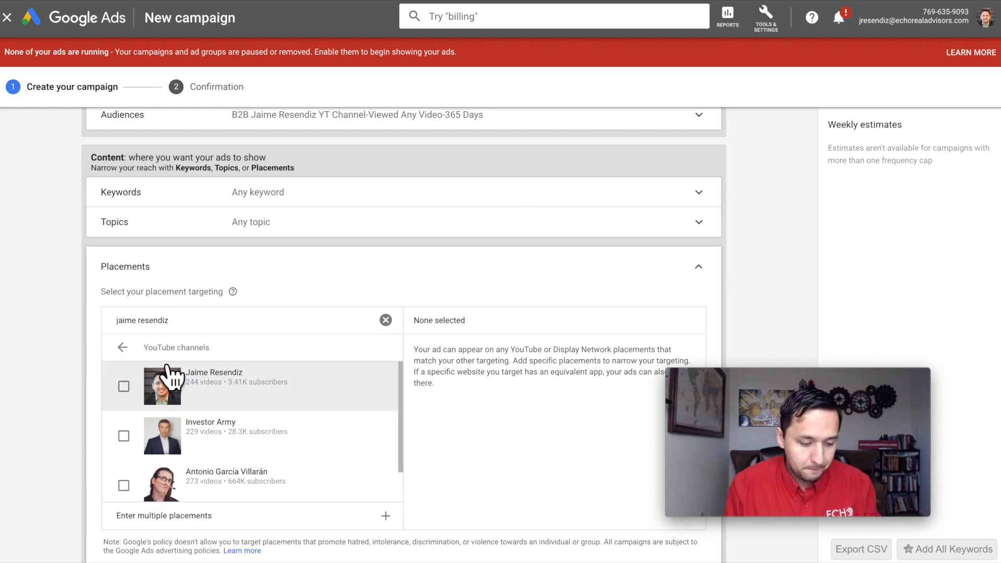
# Try the owner's YouTube channel as a placement, then deselect it and return to the placement categories
pyautogui.click(124, 387)
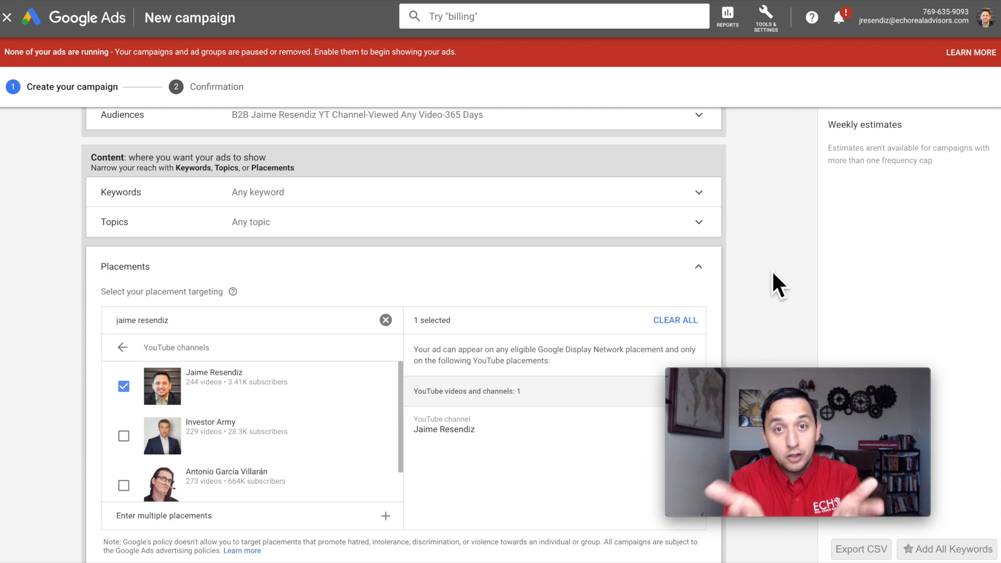
pyautogui.click(123, 386)
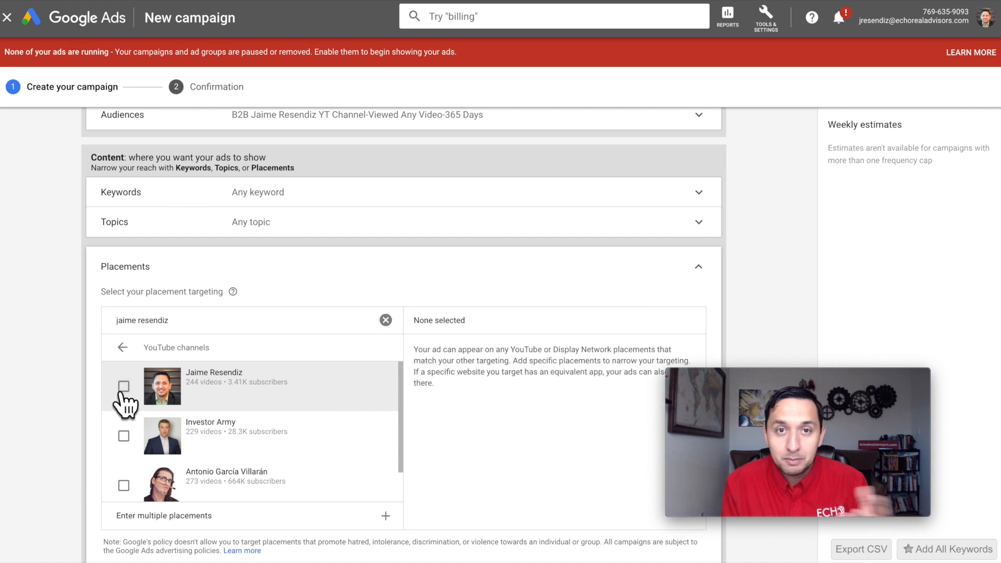
pyautogui.click(121, 348)
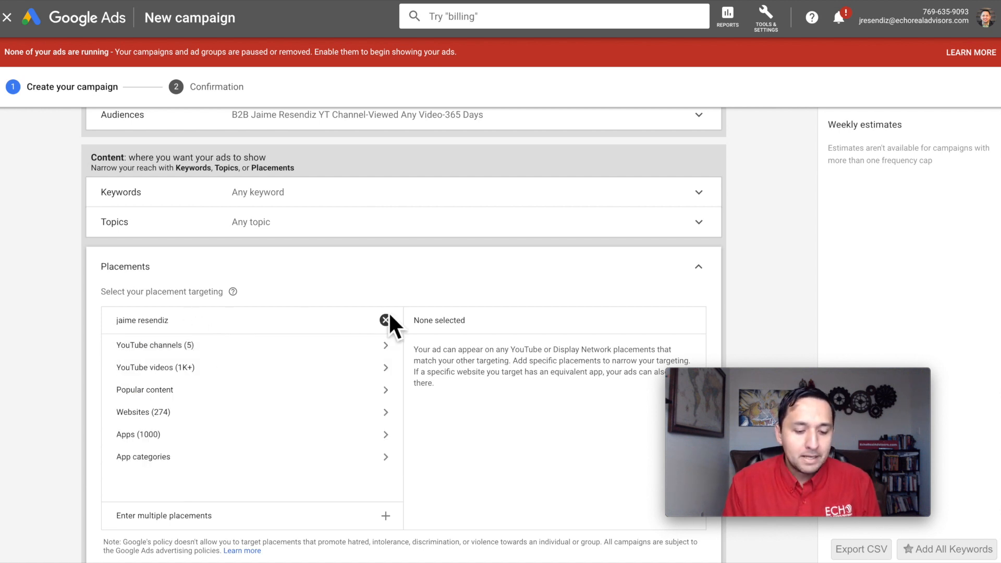
# Reopen the YouTube channel results and select the channel matching the searched name as a placement
pyautogui.scroll(-2, 574, 251)
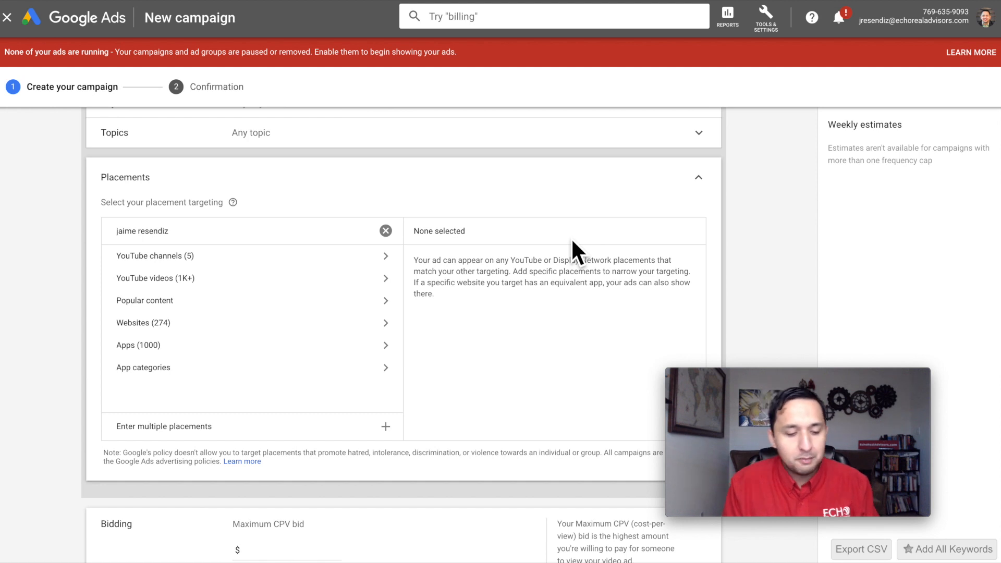
pyautogui.click(188, 255)
pyautogui.click(124, 298)
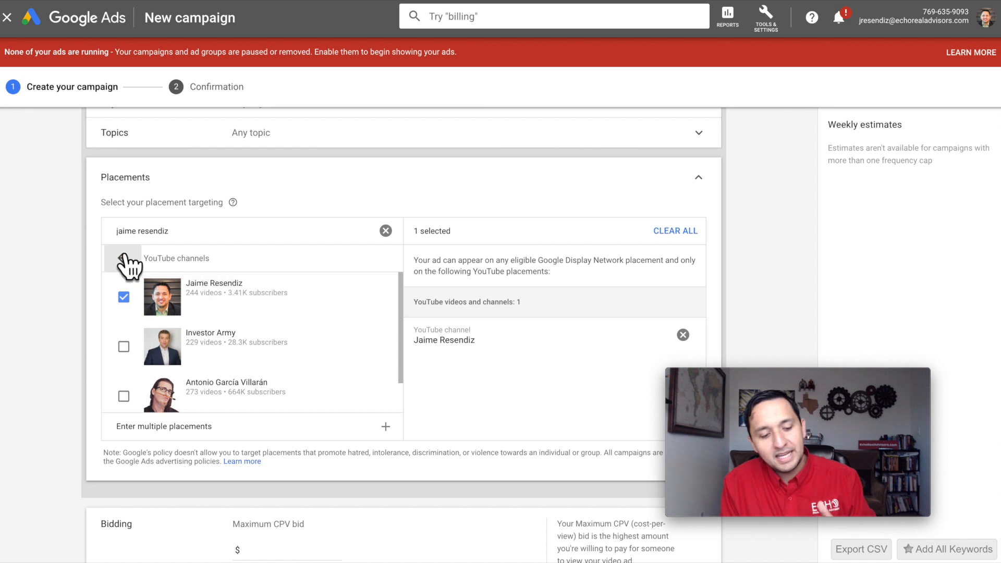
# Deselect the YouTube channel placement, clear the placement search and collapse the placement targeting
pyautogui.scroll(4, 130, 255)
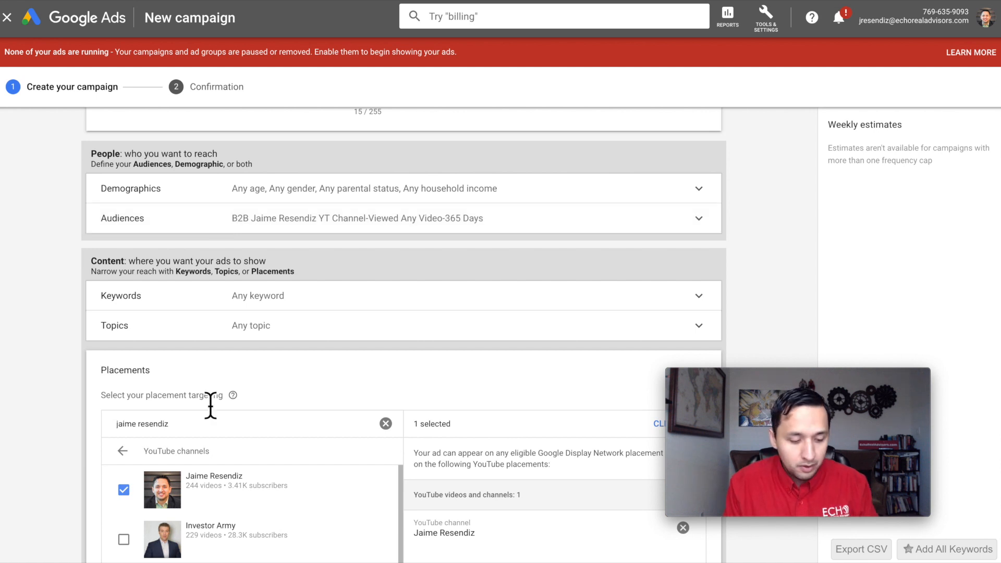
pyautogui.scroll(-3, 212, 404)
pyautogui.scroll(1, 261, 402)
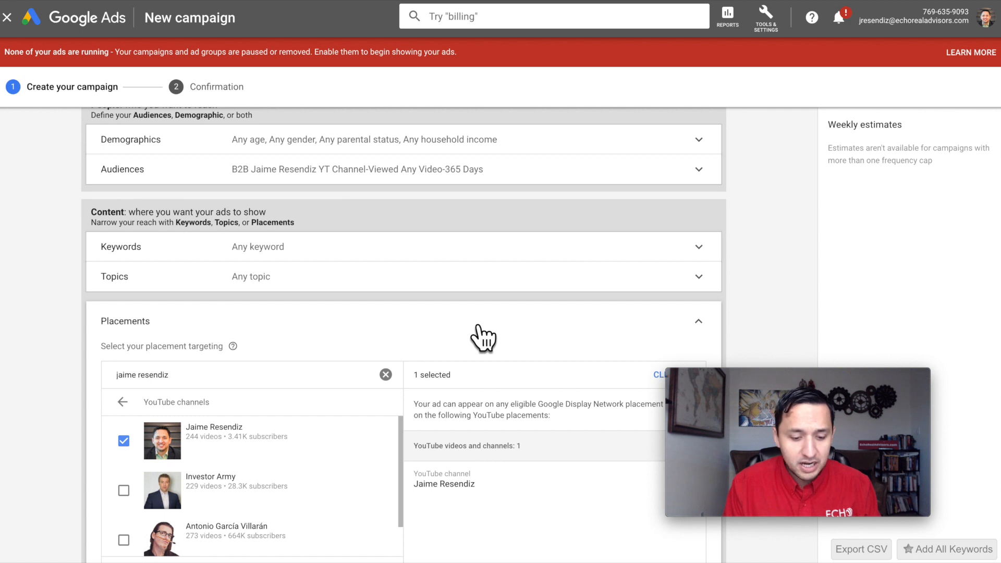
pyautogui.scroll(-1, 480, 334)
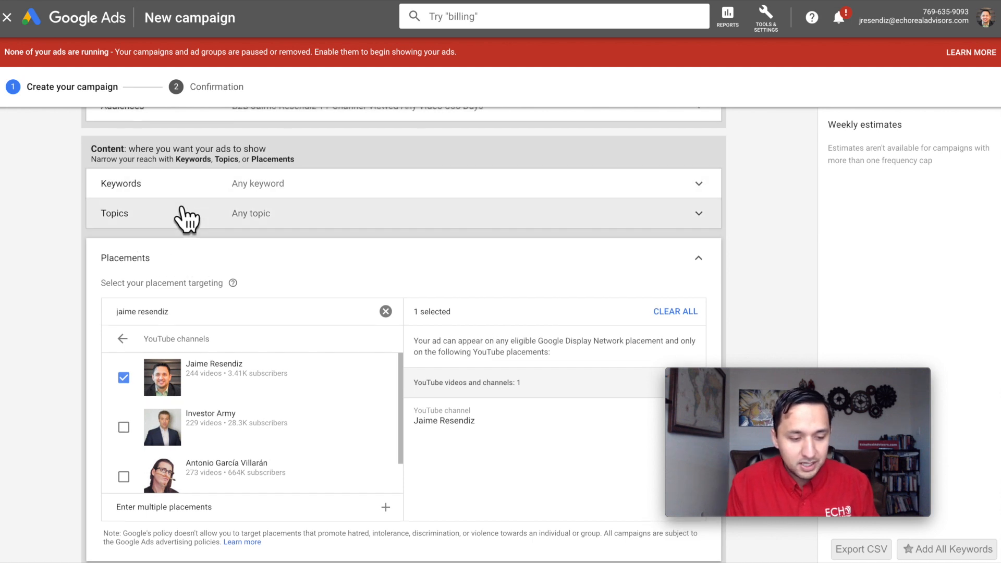
pyautogui.scroll(1, 251, 217)
pyautogui.scroll(1, 93, 196)
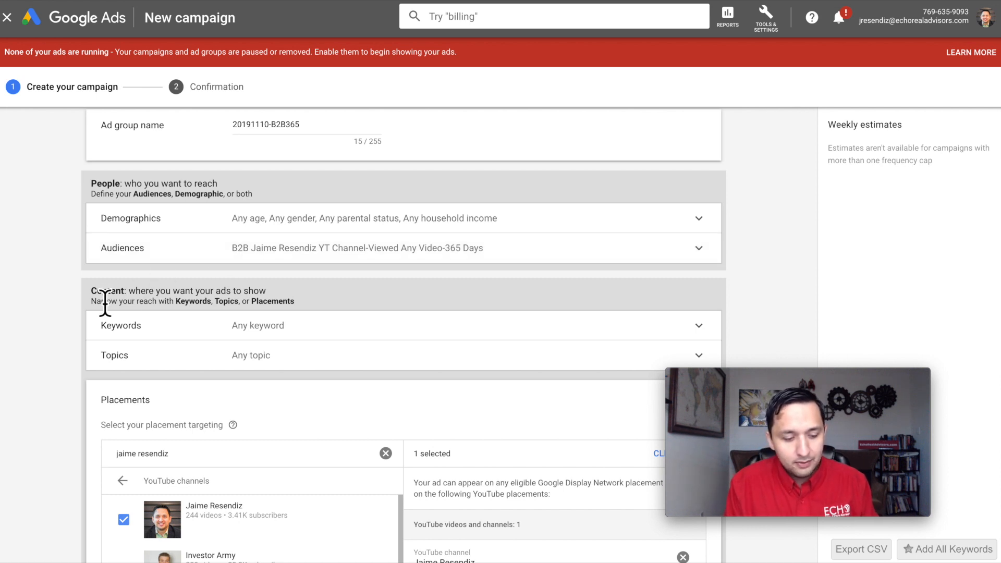
pyautogui.scroll(-2, 174, 406)
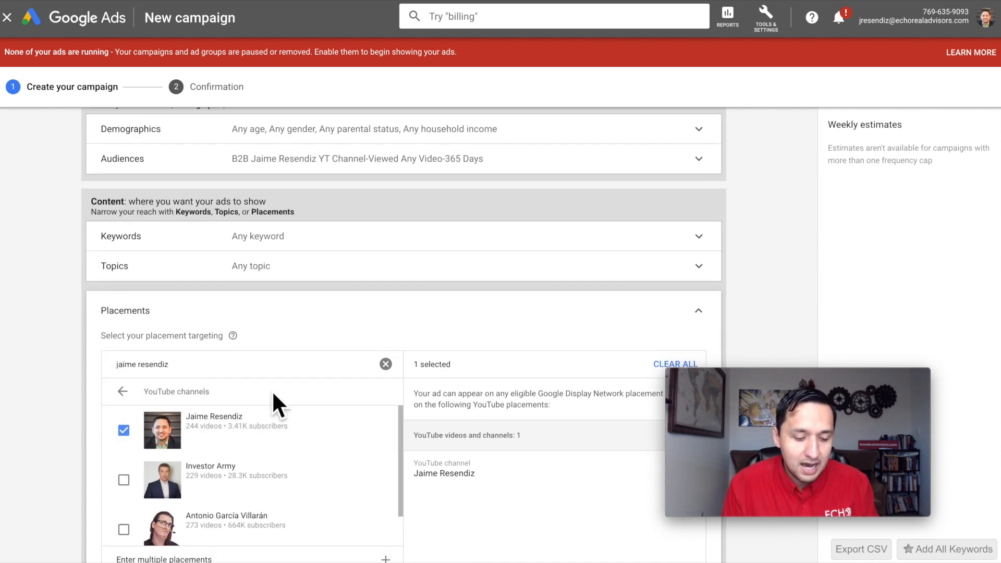
pyautogui.click(124, 430)
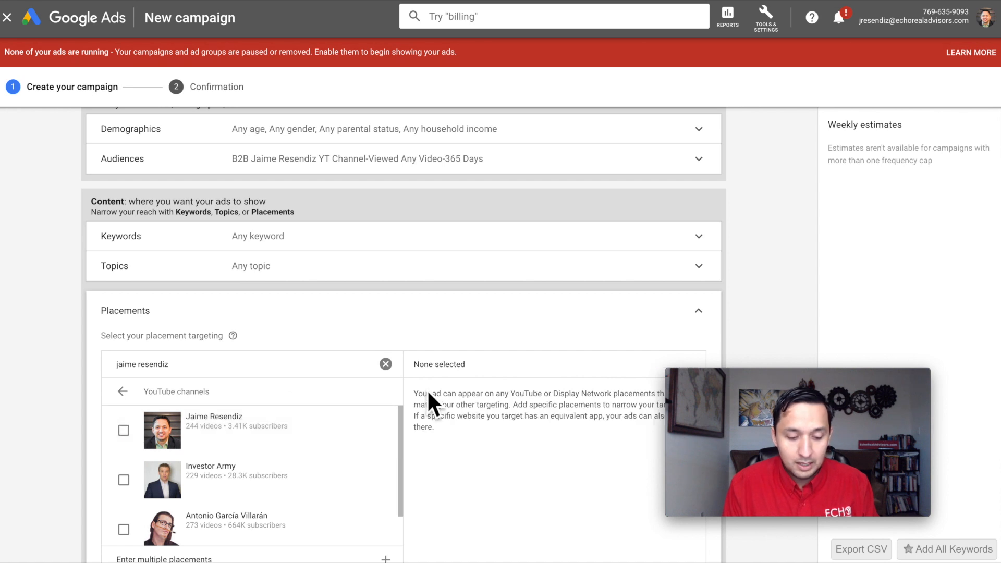
pyautogui.click(385, 364)
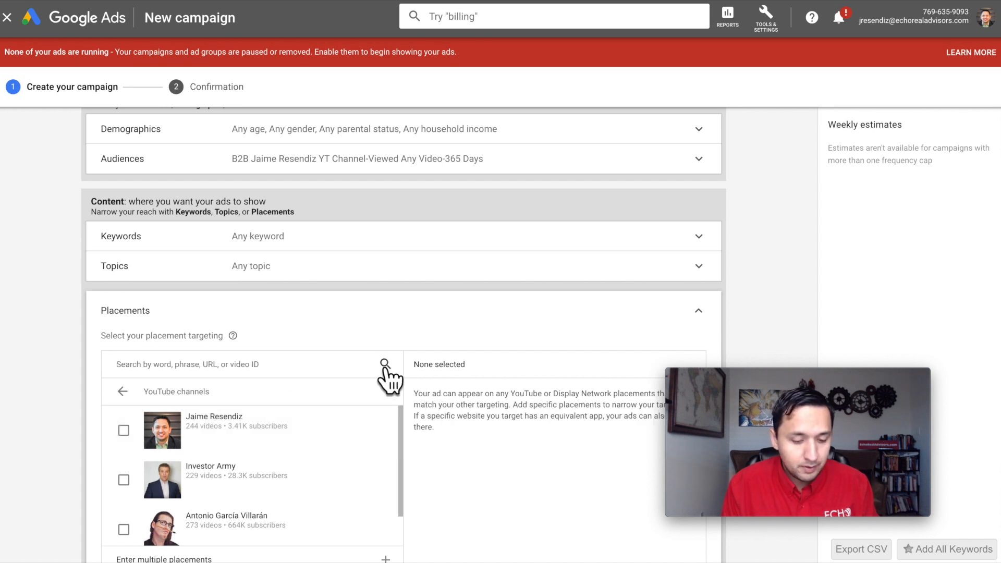
pyautogui.click(699, 311)
# Set the ad group's maximum CPV bid to $1.00
pyautogui.scroll(-1, 757, 261)
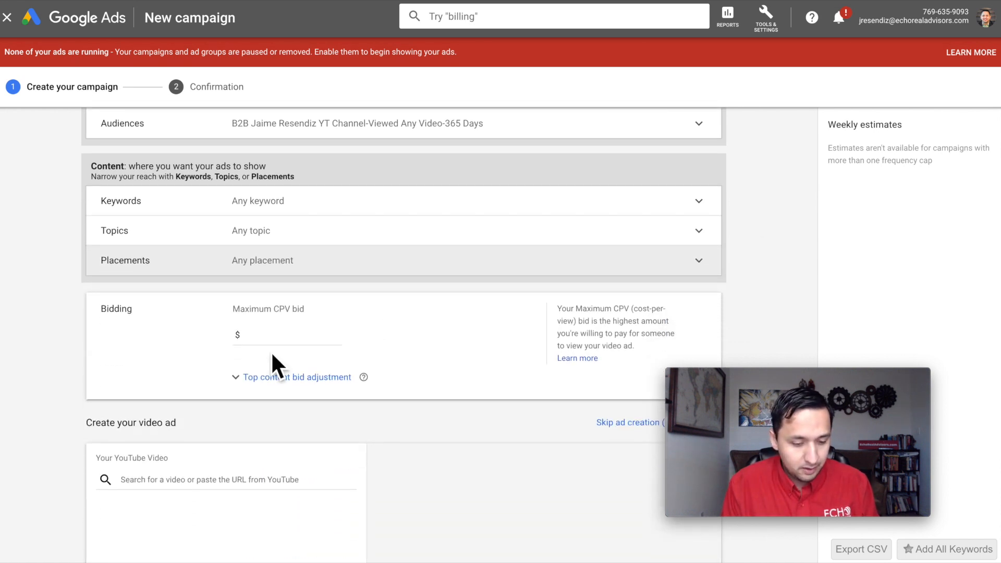
pyautogui.click(275, 335)
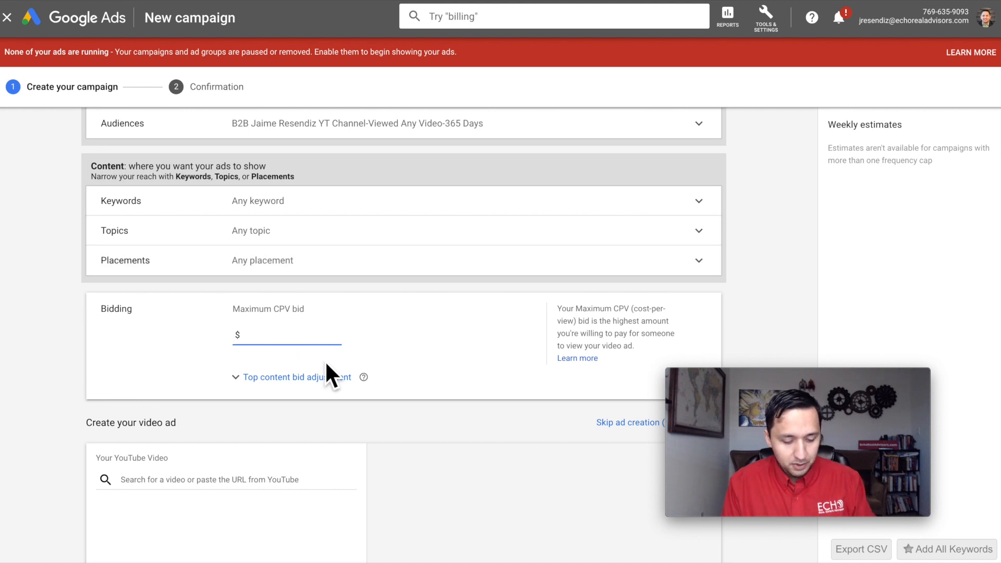
pyautogui.click(432, 374)
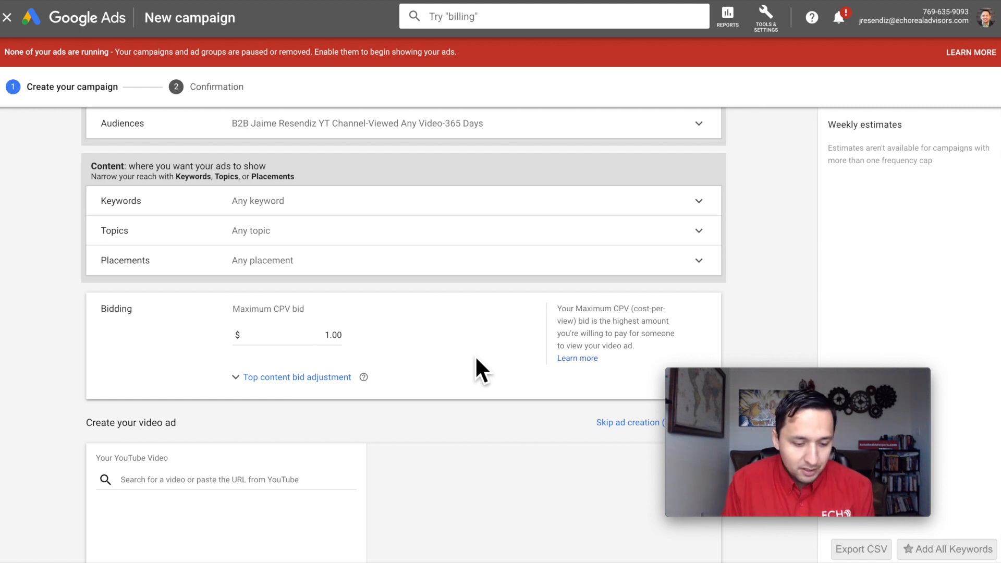
# Expand the top content bid adjustment, read its explanation and set the adjustment to 20%
pyautogui.scroll(-1, 476, 359)
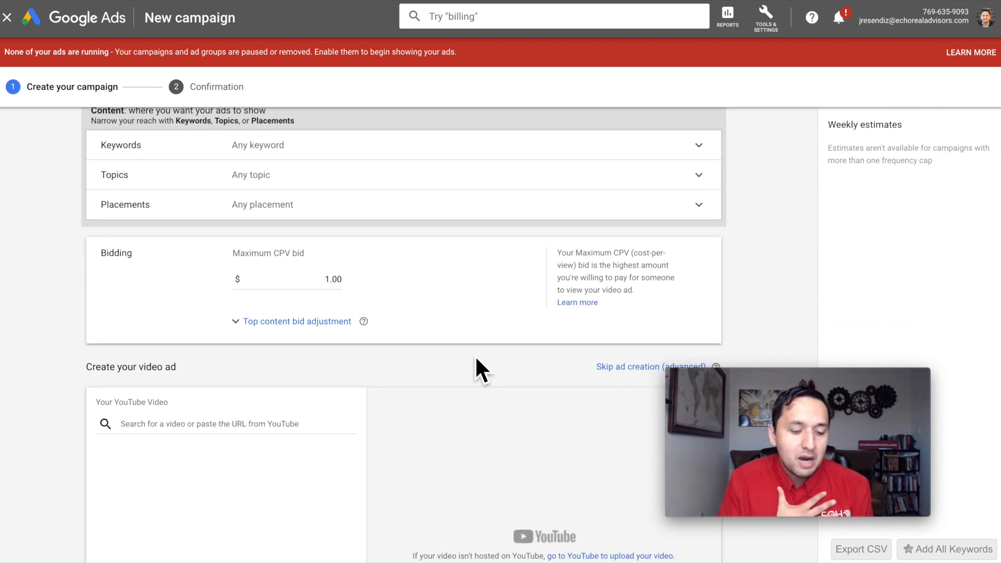
pyautogui.scroll(-1, 476, 358)
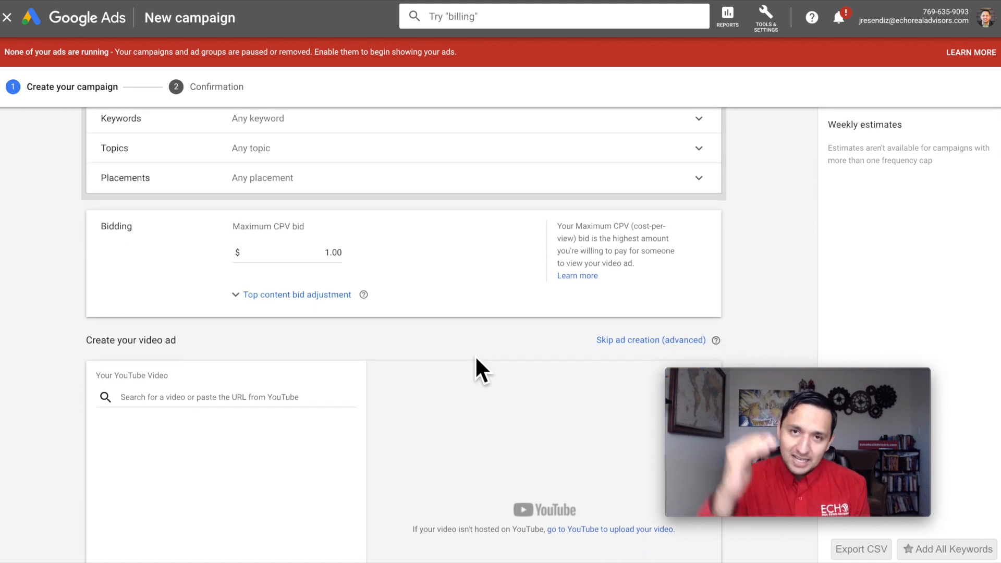
pyautogui.scroll(-1, 474, 356)
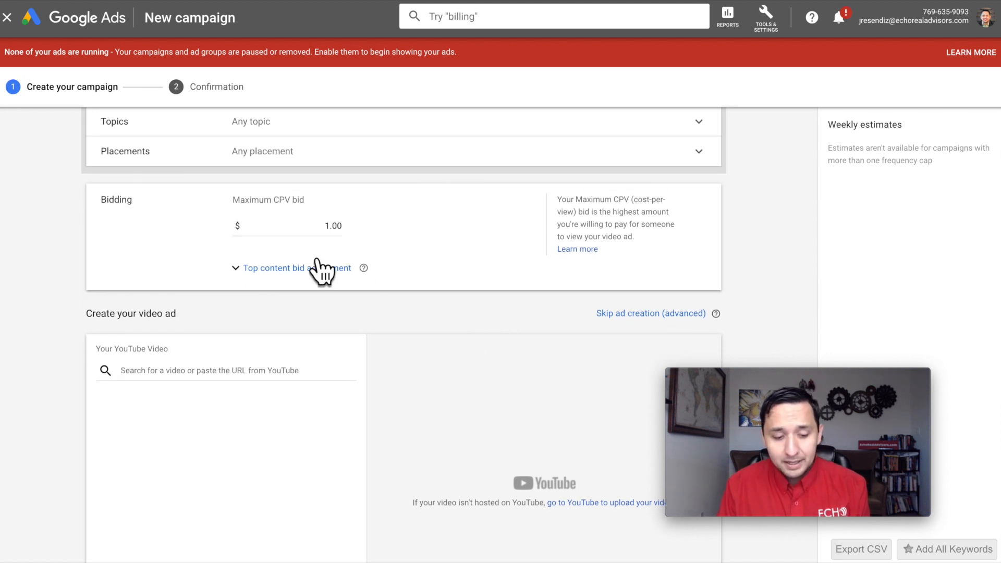
pyautogui.scroll(-1, 319, 269)
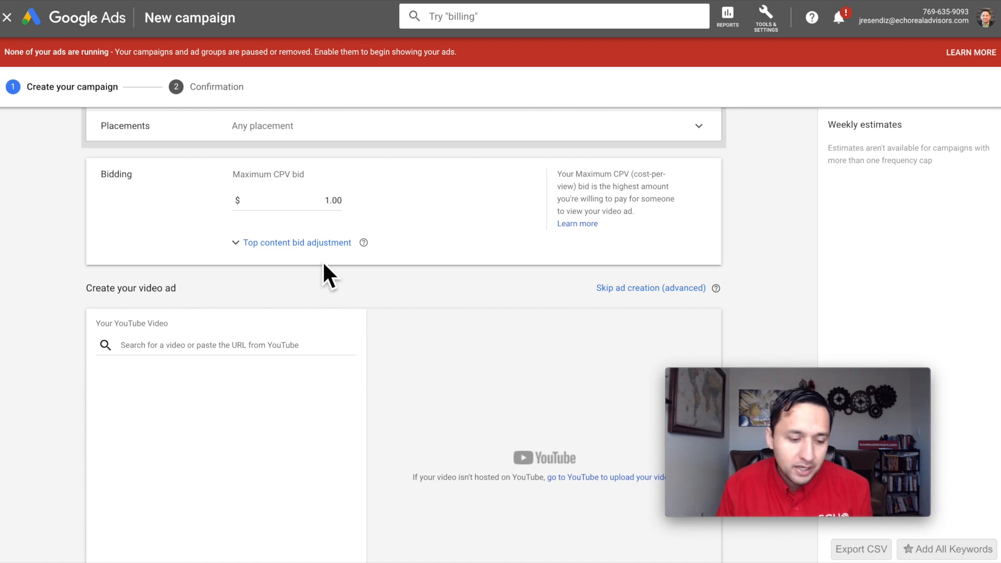
pyautogui.click(233, 243)
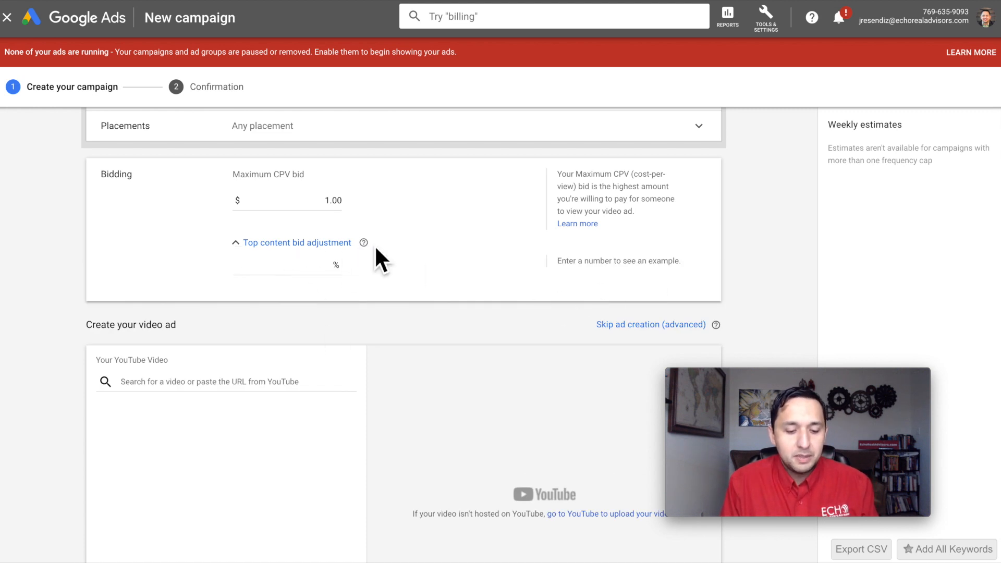
pyautogui.moveTo(364, 243)
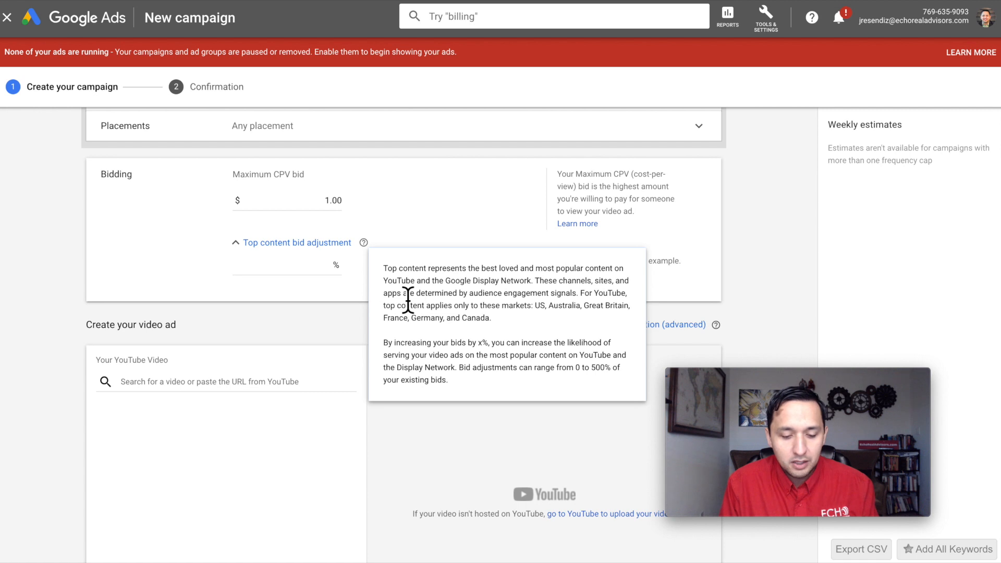
pyautogui.click(309, 268)
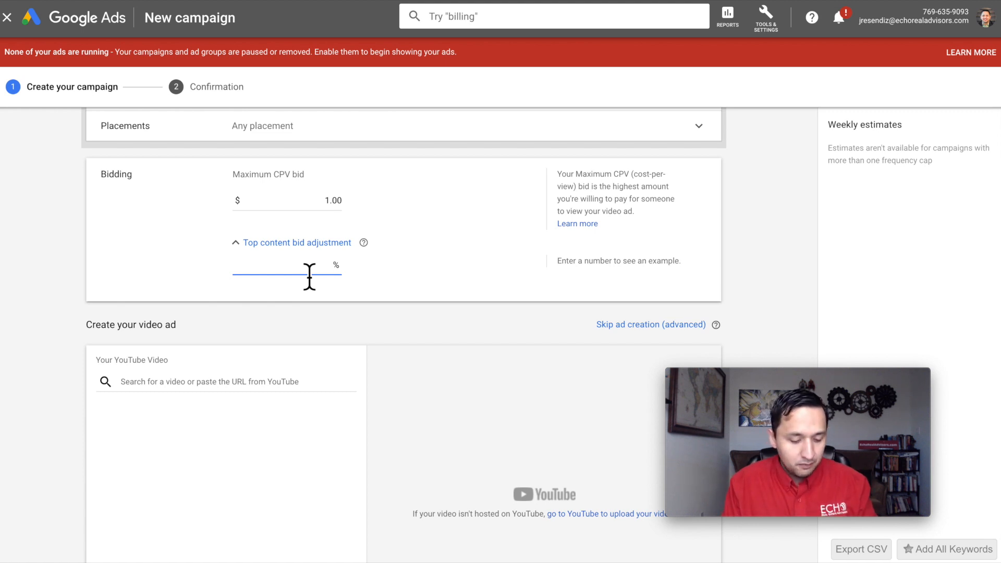
pyautogui.write('20')
pyautogui.click(390, 306)
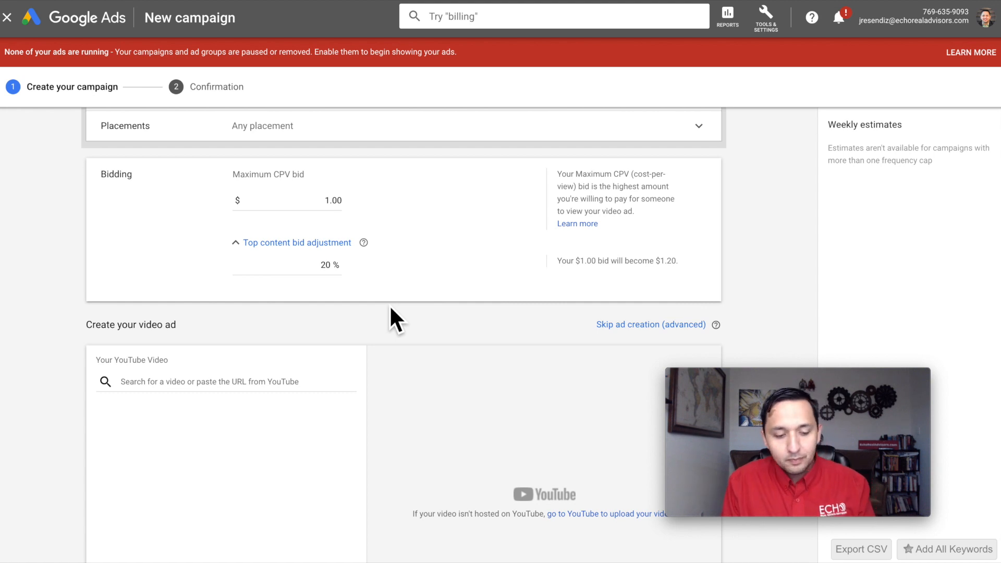
# Reread the explanation of the top content bid adjustment and collapse that option
pyautogui.scroll(-1, 391, 306)
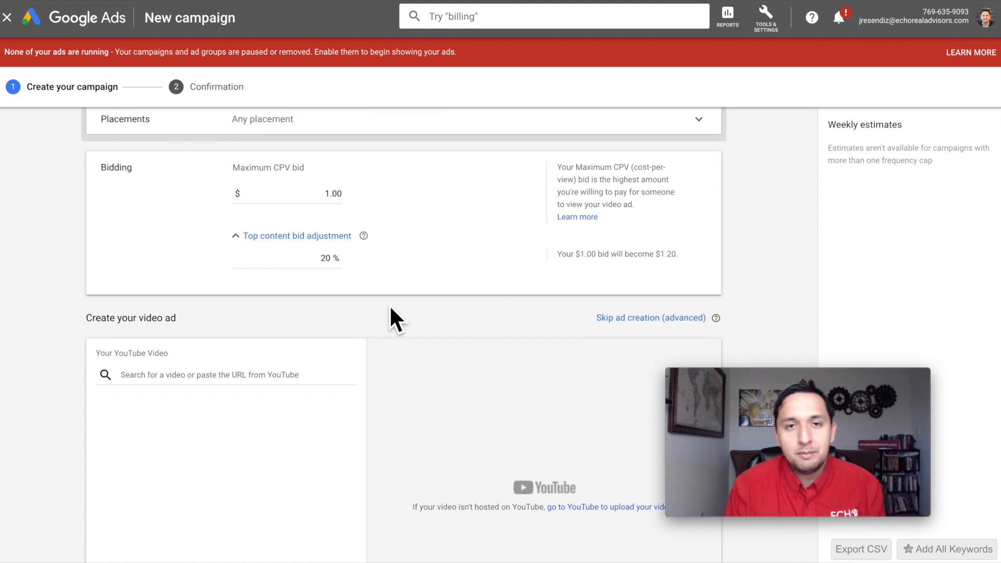
pyautogui.scroll(-1, 395, 319)
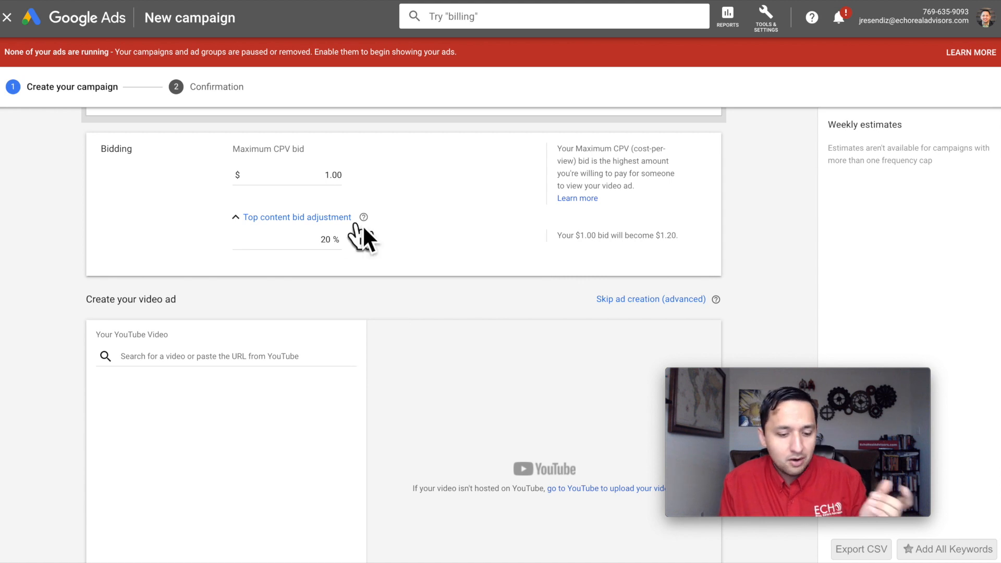
pyautogui.moveTo(365, 217)
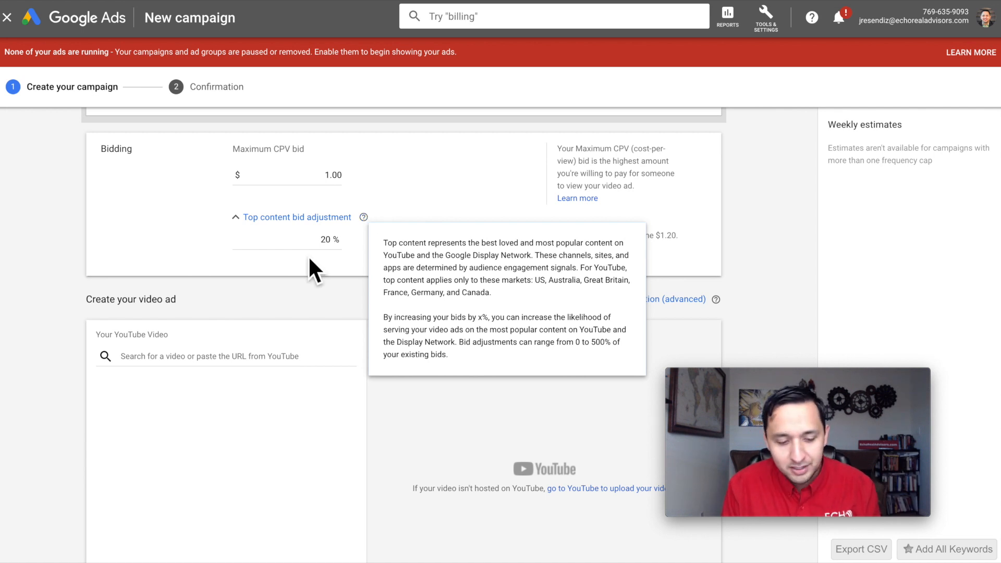
pyautogui.click(236, 218)
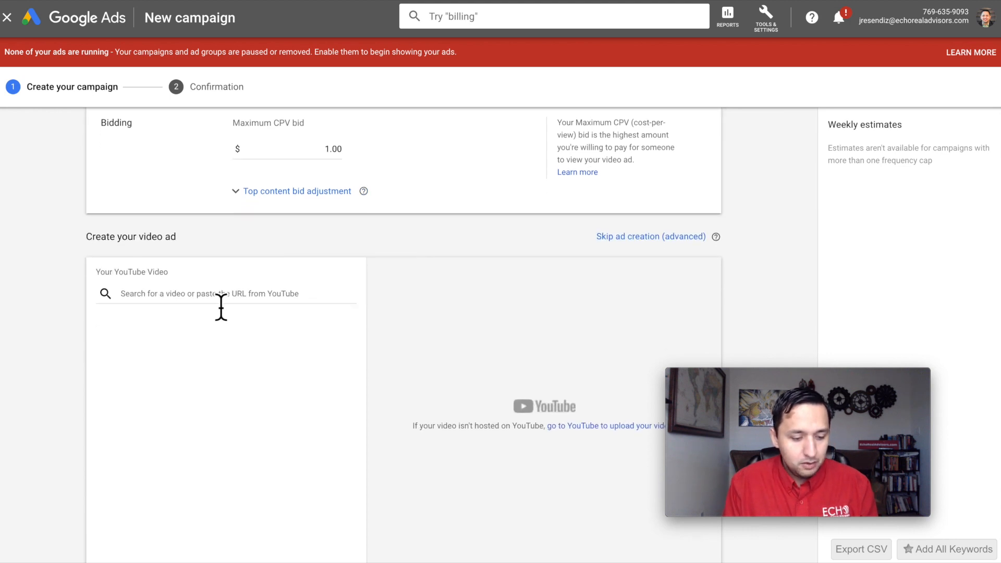
# Copy the YouTube Ads Essentials Course video's link from YouTube Studio and paste it as the ad's video in Google Ads
pyautogui.scroll(-2, 223, 305)
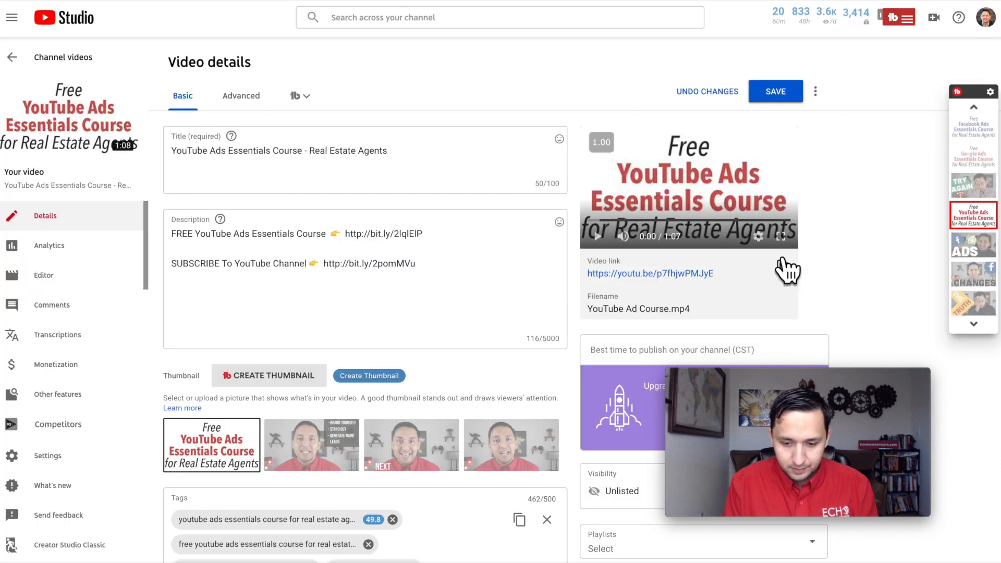
pyautogui.click(782, 267)
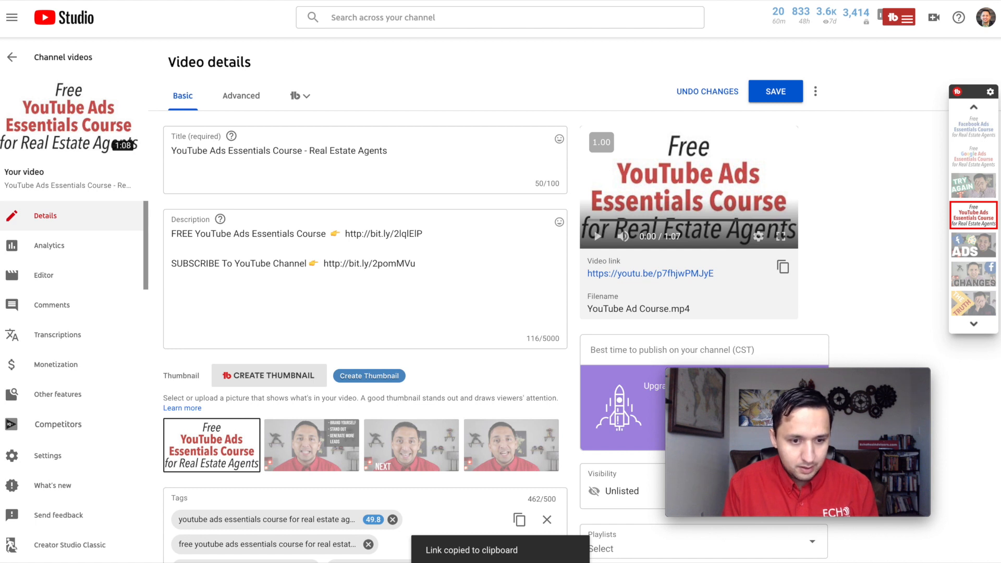
pyautogui.hotkey('ctrl', 'Tab')
pyautogui.click(157, 189)
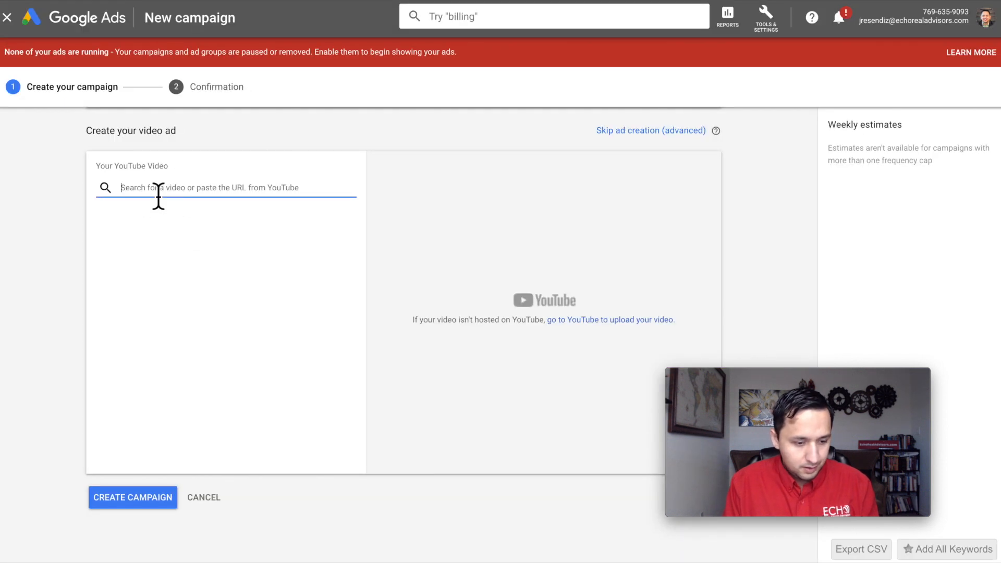
pyautogui.hotkey('ctrl', 'v')
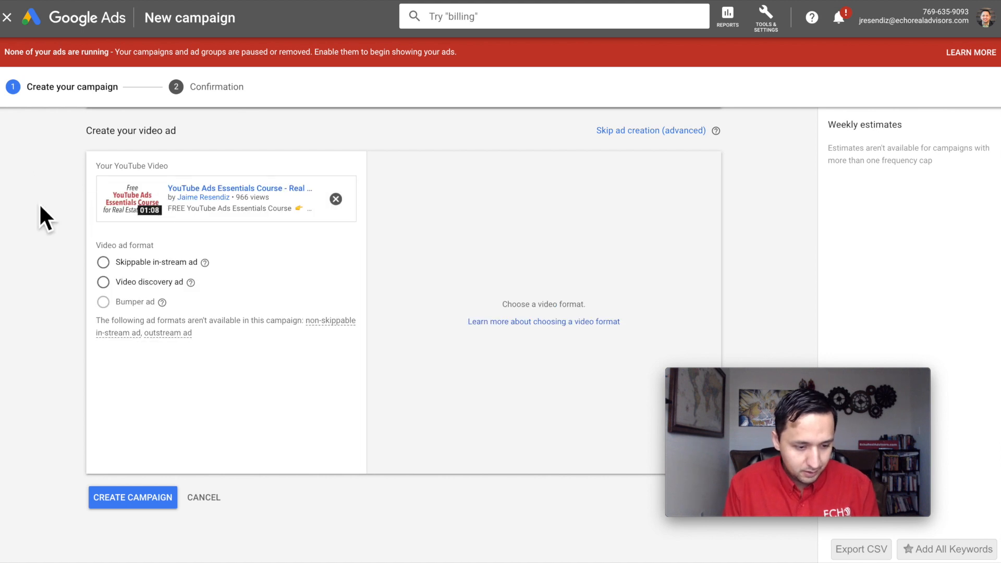
pyautogui.click(103, 263)
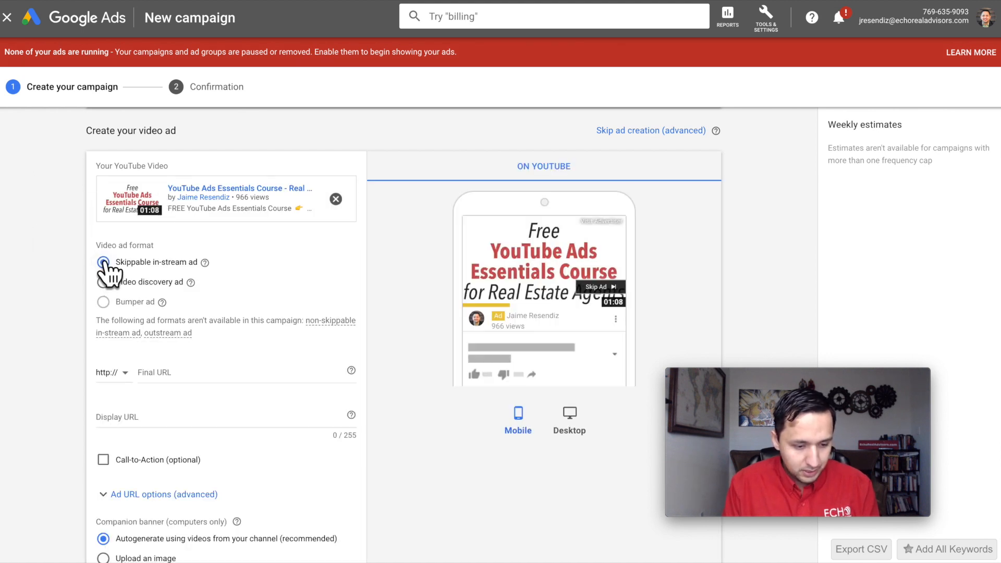
pyautogui.click(203, 383)
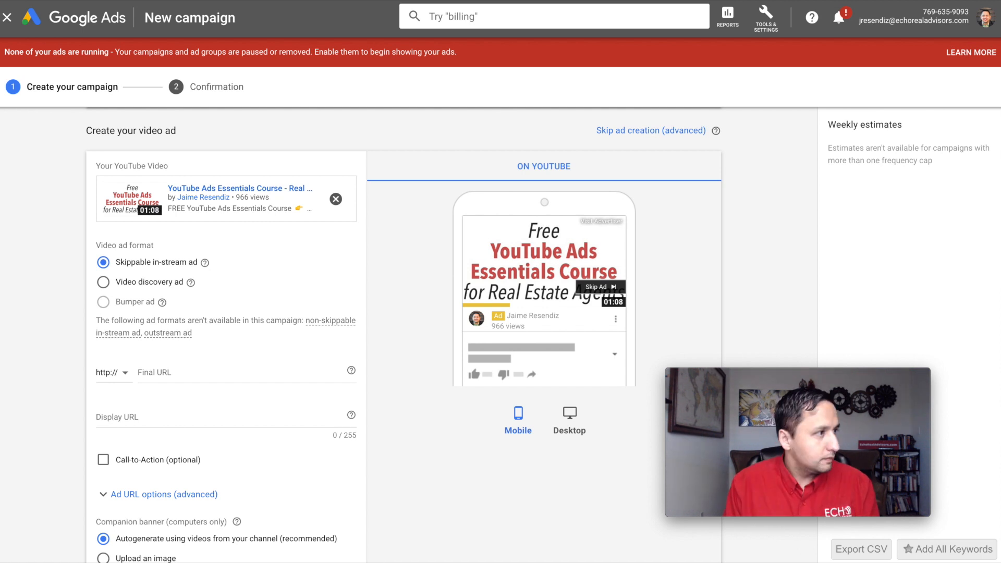
pyautogui.click(184, 376)
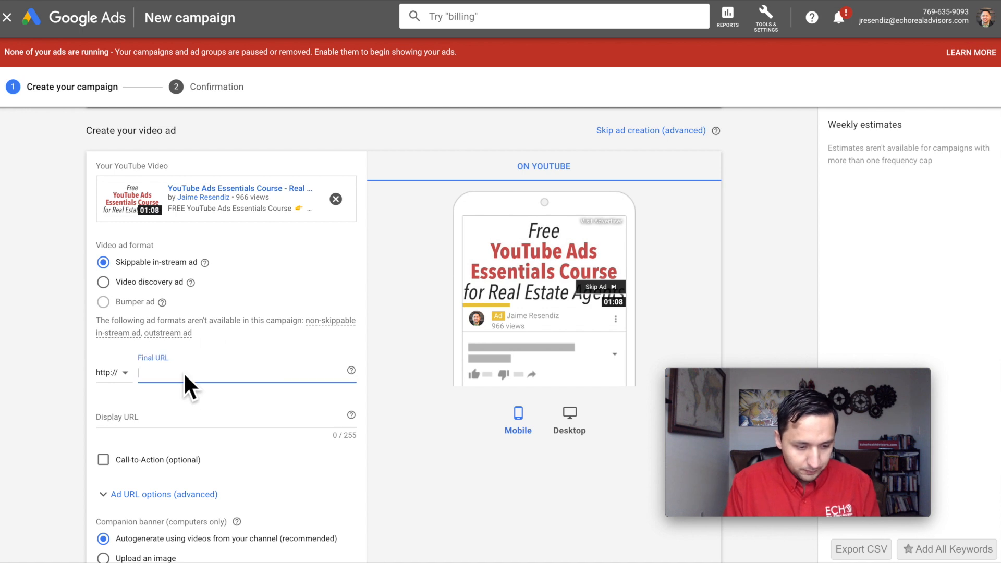
pyautogui.hotkey('ctrl', 'v')
pyautogui.click(141, 421)
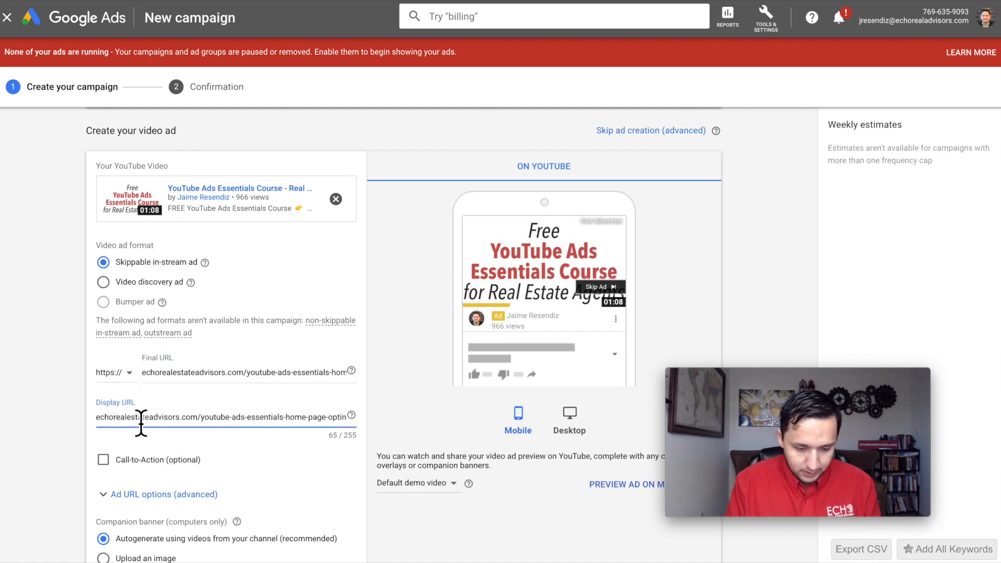
# Enable the ad's optional call-to-action and start editing its text
pyautogui.scroll(-1, 201, 426)
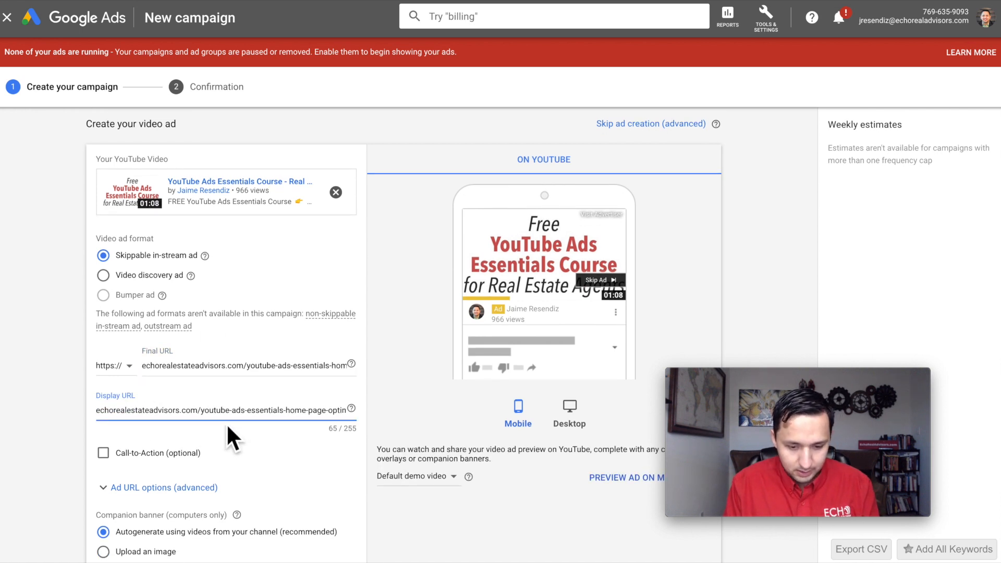
pyautogui.scroll(-1, 225, 422)
pyautogui.click(107, 391)
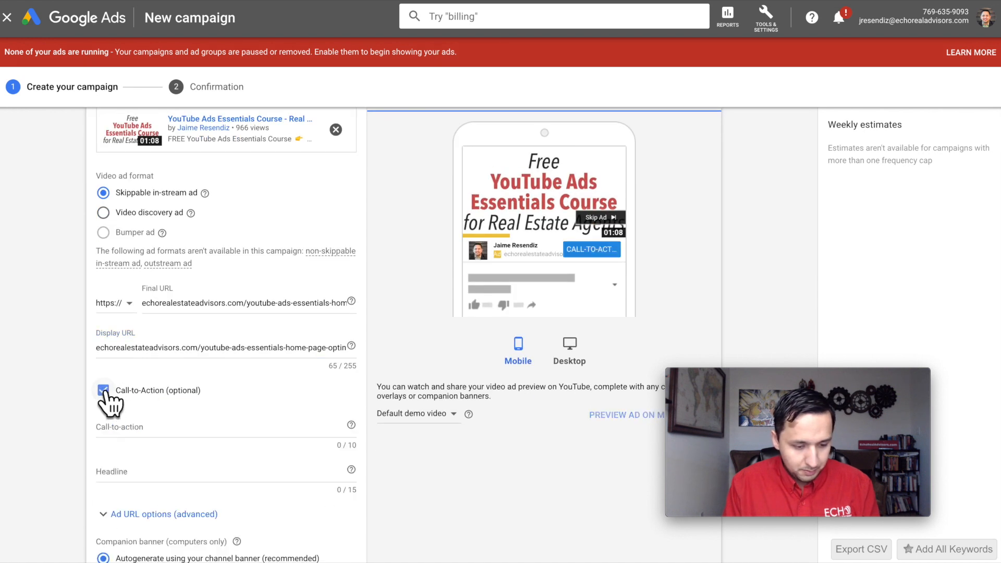
pyautogui.scroll(-1, 111, 392)
pyautogui.click(138, 365)
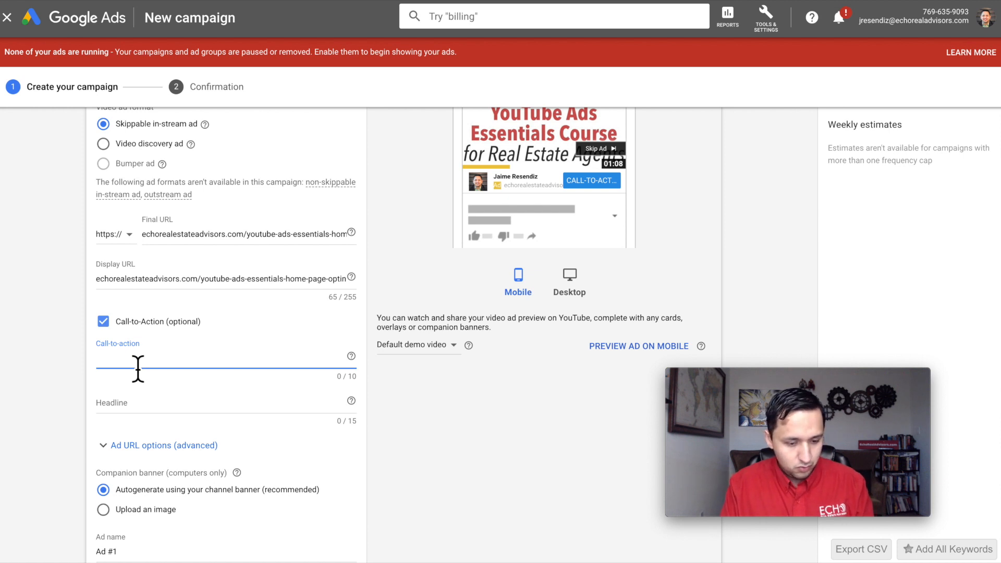
# Set the ad's call-to-action text to "Yt Leads"
pyautogui.write('Leads')
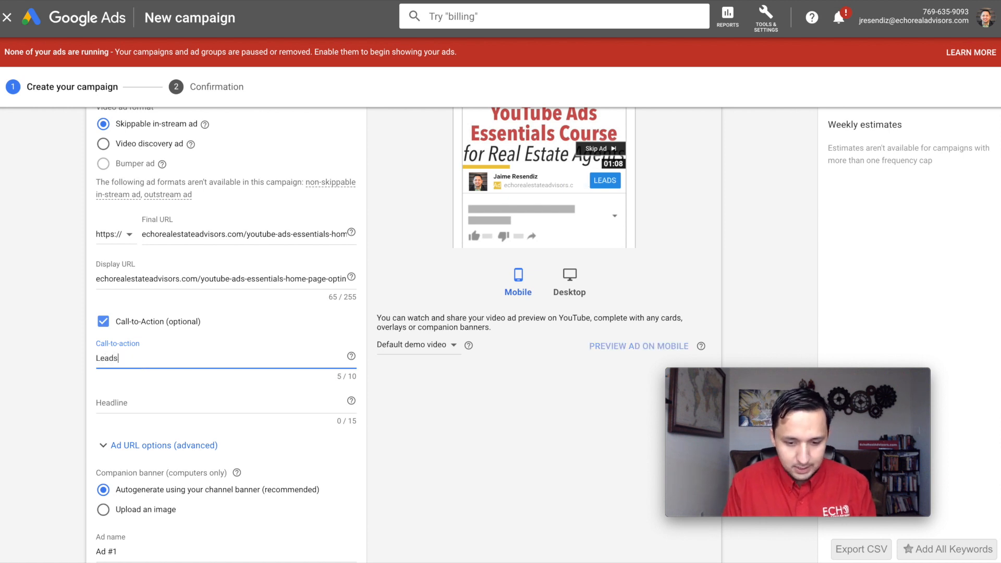
pyautogui.press('BackSpace')
pyautogui.press('BackSpace')
pyautogui.press('BackSpace')
pyautogui.press('BackSpace')
pyautogui.press('BackSpace')
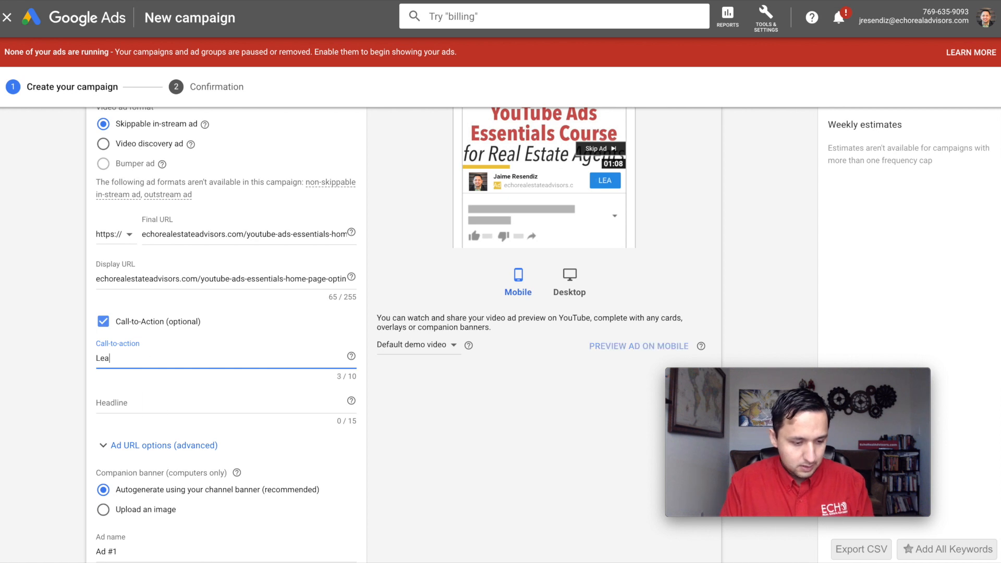
pyautogui.write('Yt Leads')
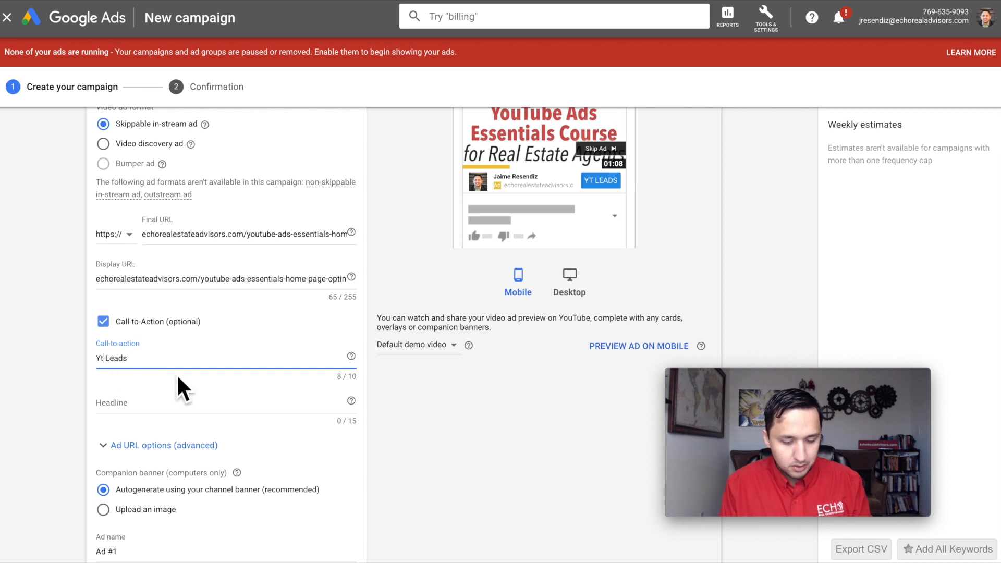
pyautogui.press('BackSpace')
pyautogui.write('T')
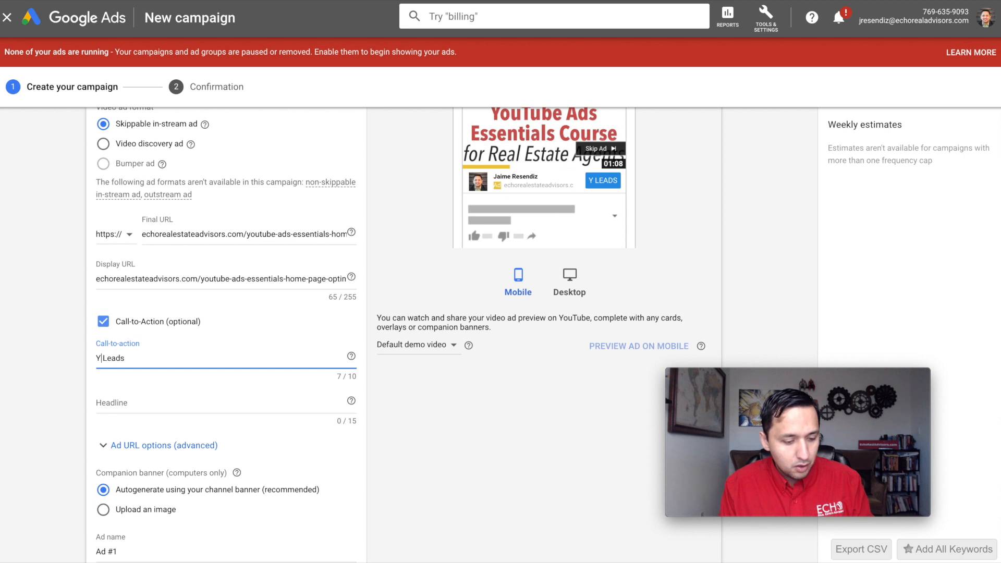
pyautogui.press('BackSpace')
pyautogui.write('t')
# Set the ad's headline to "Real Estate", keeping it within the 15-character limit
pyautogui.click(141, 402)
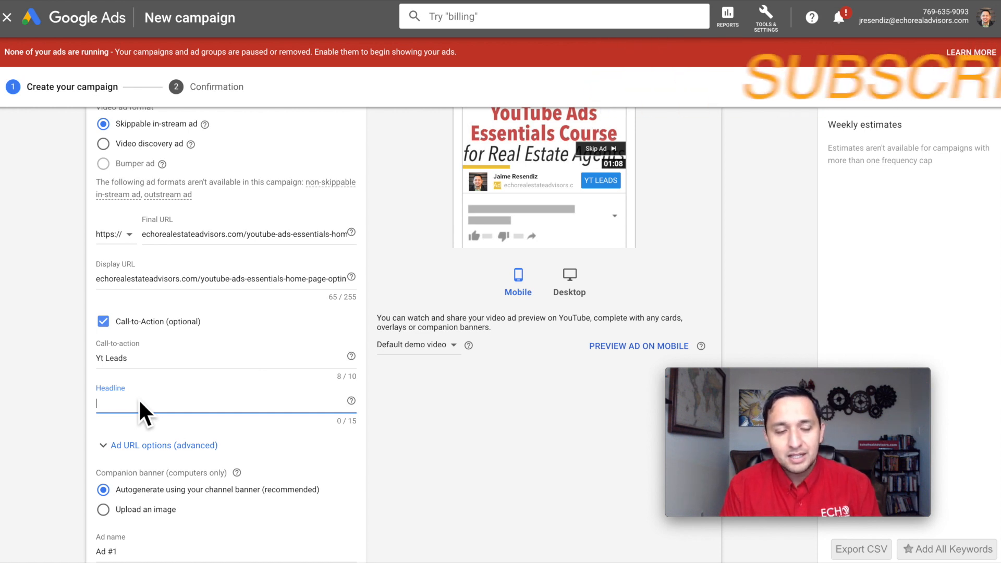
pyautogui.scroll(-2, 138, 401)
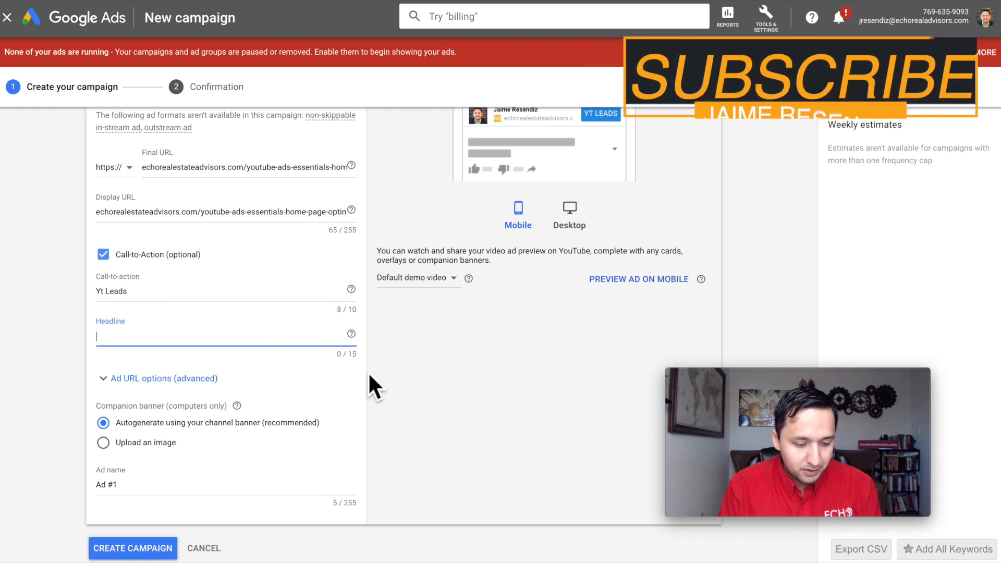
pyautogui.scroll(2, 370, 375)
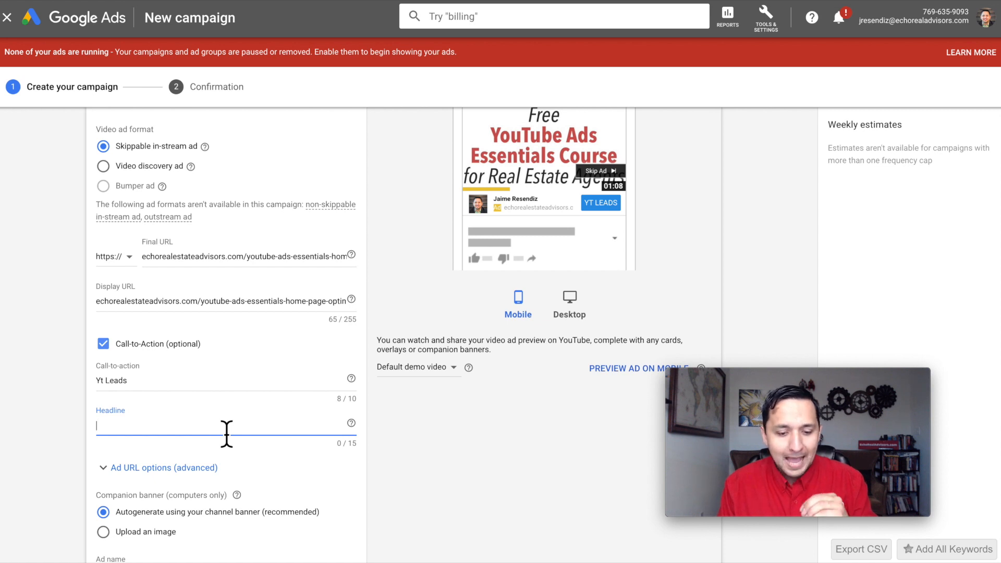
pyautogui.write('Rea')
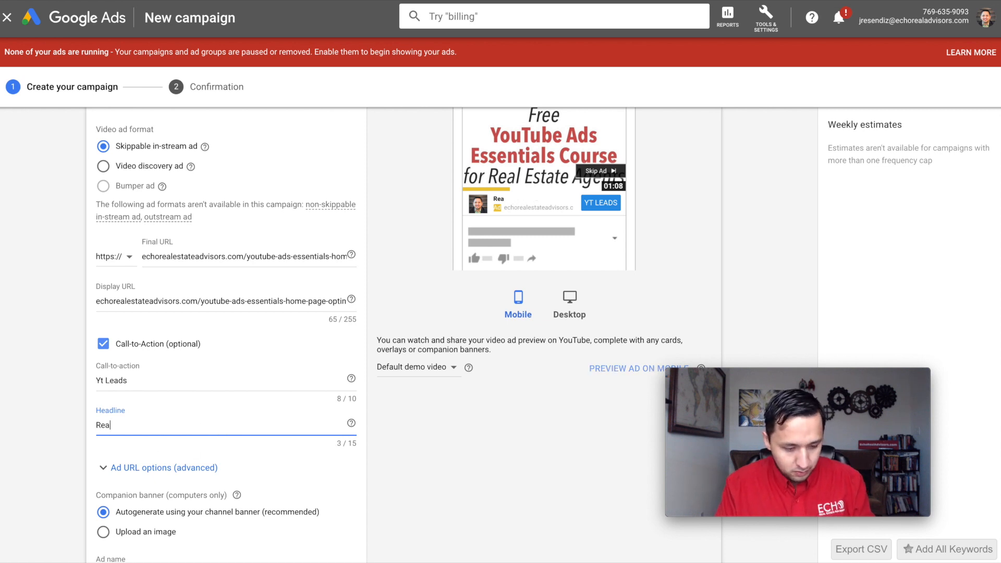
pyautogui.write('l Estate')
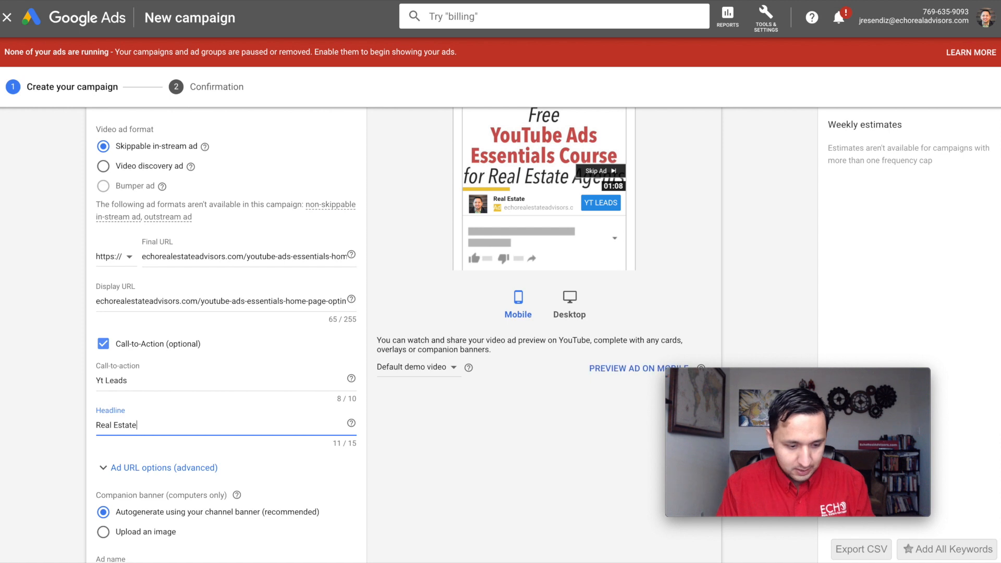
pyautogui.write(' Leads')
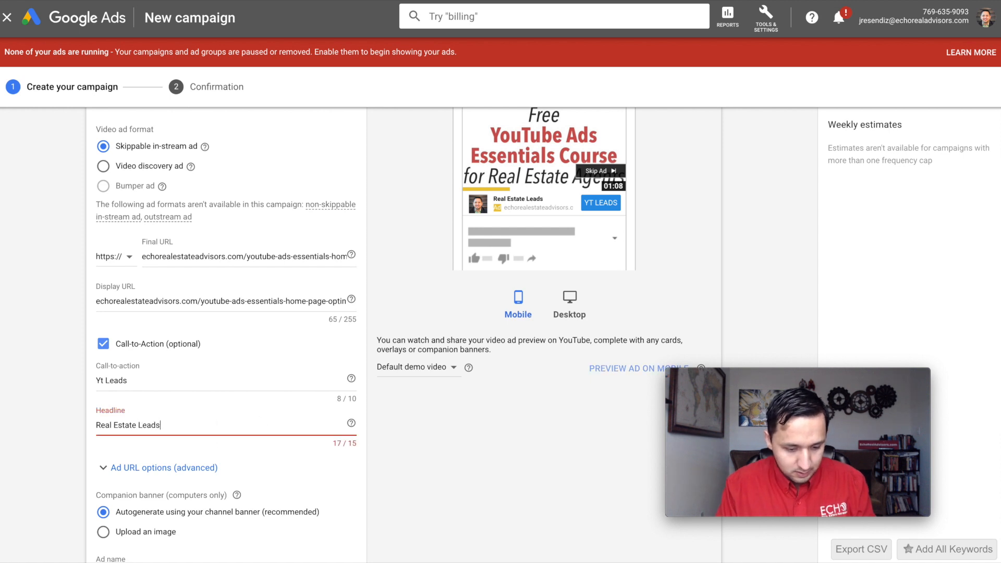
pyautogui.press('BackSpace')
pyautogui.press('BackSpace')
pyautogui.press('BackSpace')
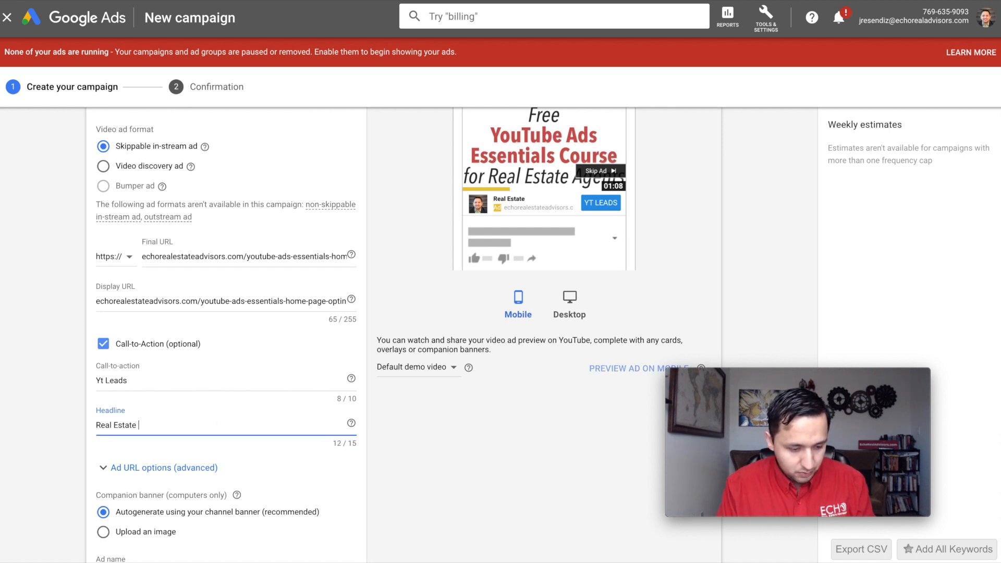
pyautogui.press('BackSpace')
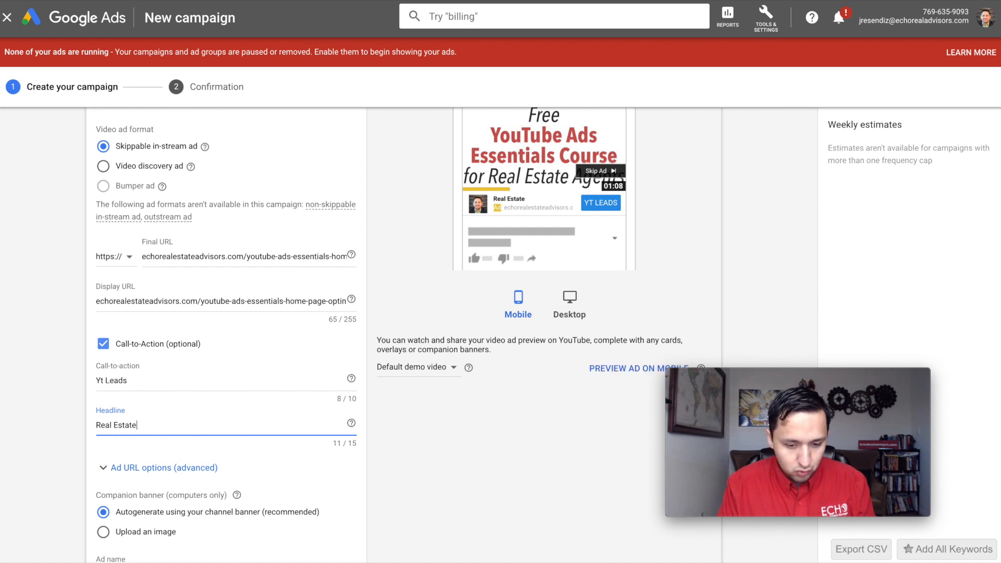
pyautogui.click(449, 469)
pyautogui.scroll(-2, 449, 469)
pyautogui.scroll(2, 449, 474)
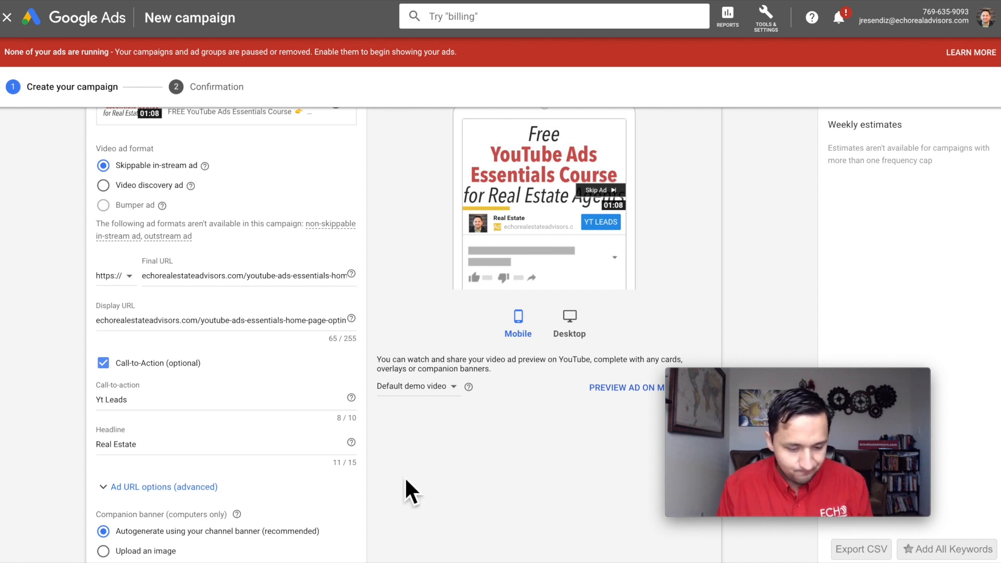
pyautogui.click(187, 443)
pyautogui.write('agen')
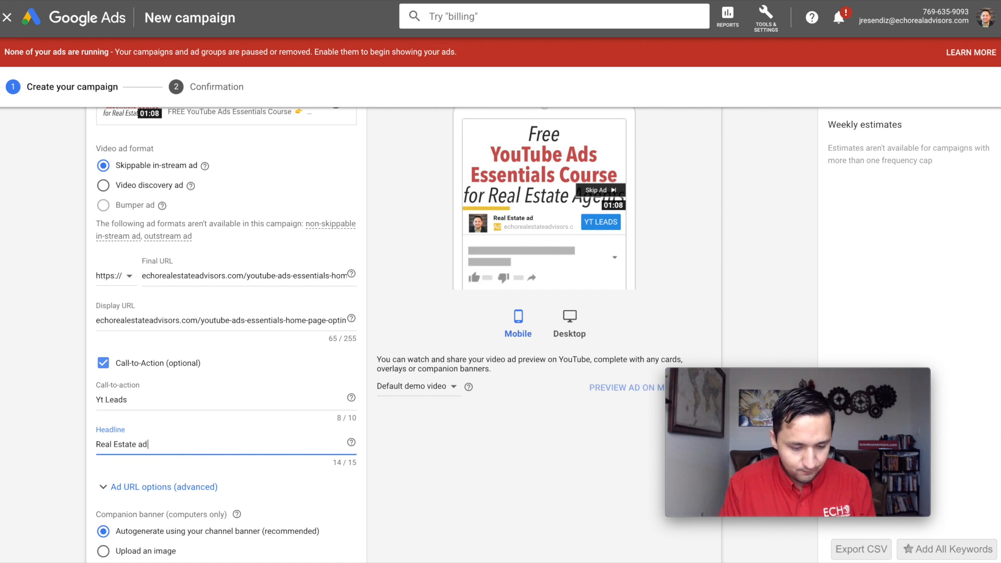
pyautogui.press('BackSpace')
pyautogui.press('BackSpace')
pyautogui.press('BackSpace')
pyautogui.press('BackSpace')
pyautogui.press('BackSpace')
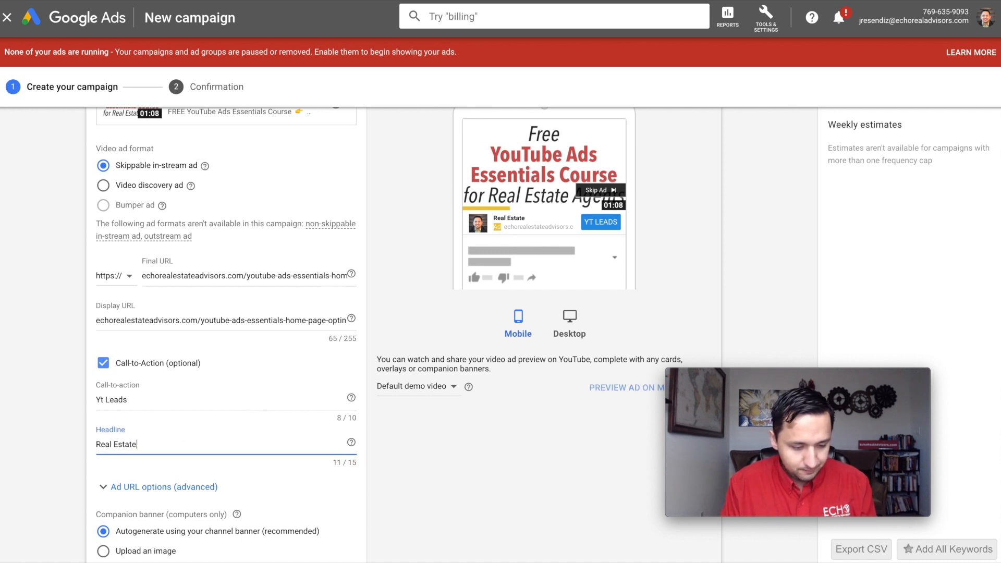
pyautogui.scroll(-1, 343, 473)
pyautogui.click(439, 449)
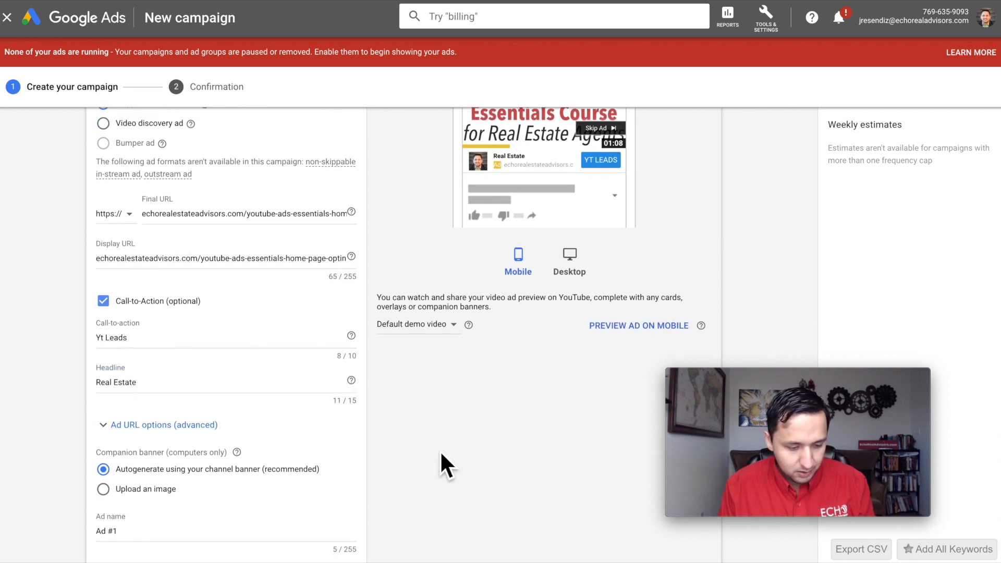
# Rename the ad as "YT Ads Essentials Course", replacing the default ad name
pyautogui.scroll(-2, 440, 445)
pyautogui.scroll(1, 441, 447)
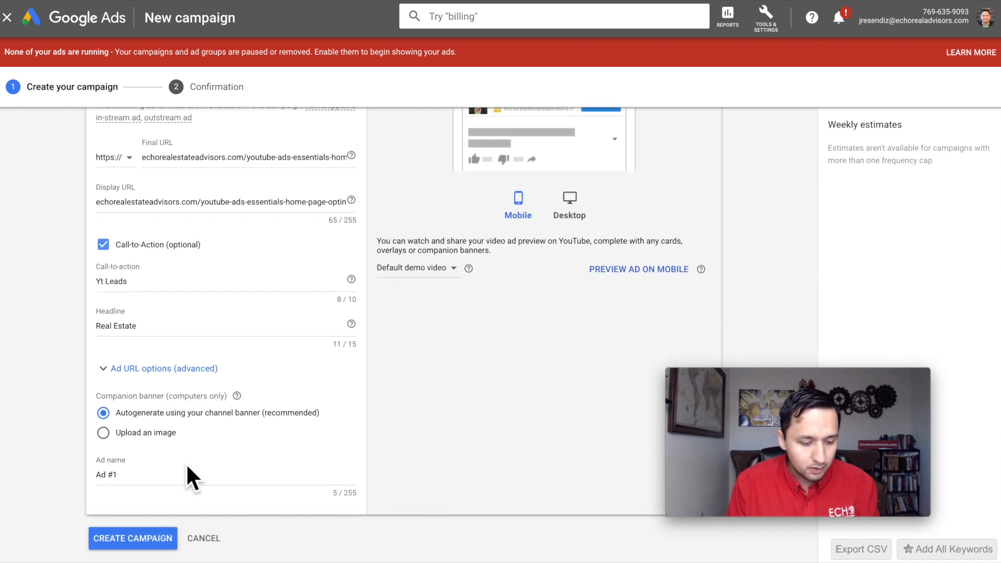
pyautogui.tripleClick(152, 475)
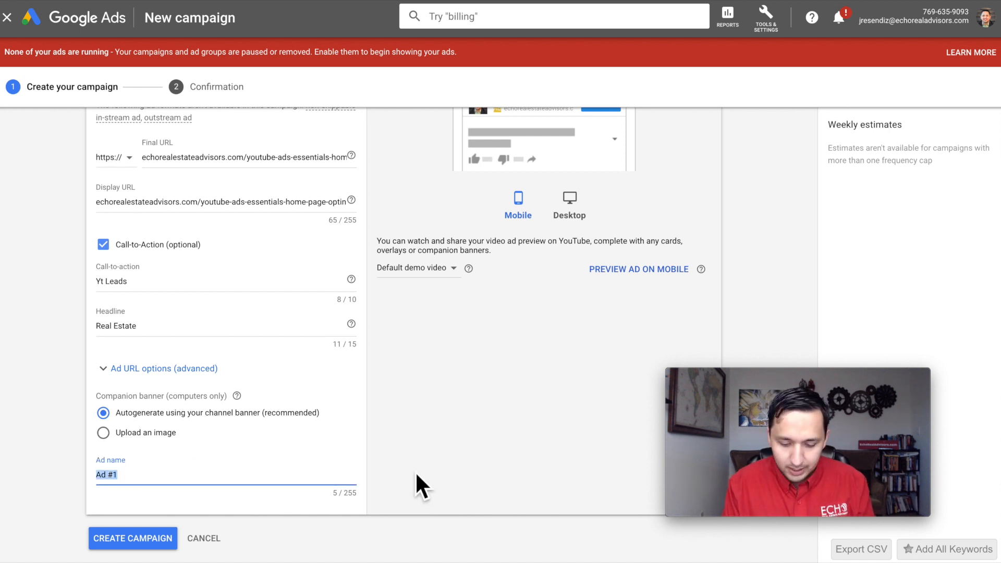
pyautogui.write('Y')
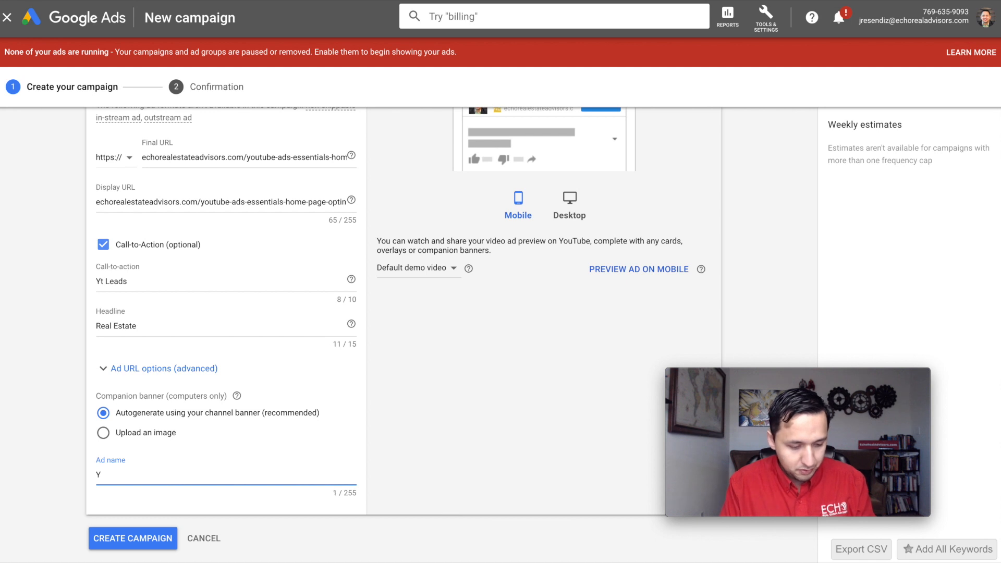
pyautogui.write('T ')
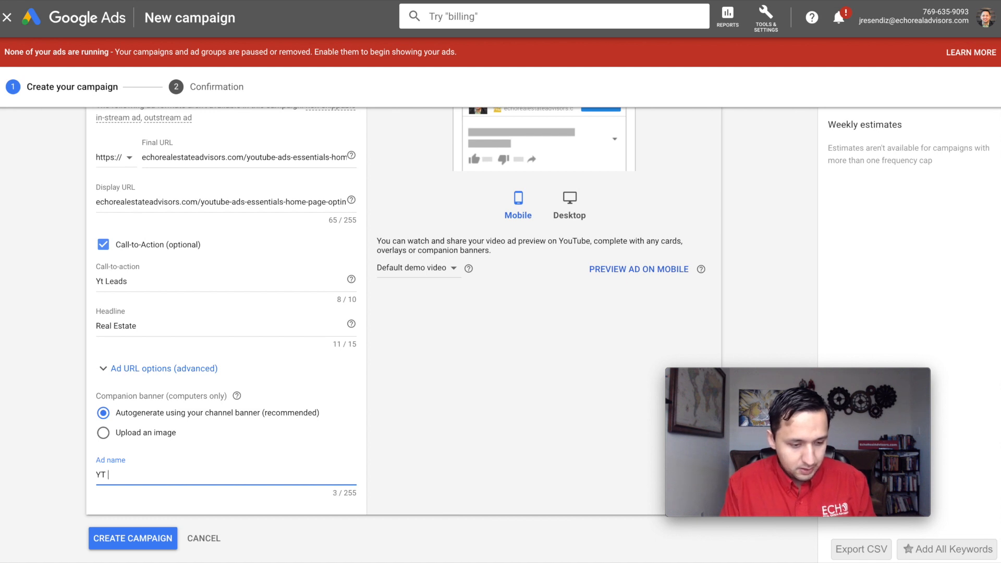
pyautogui.write('Ads Es')
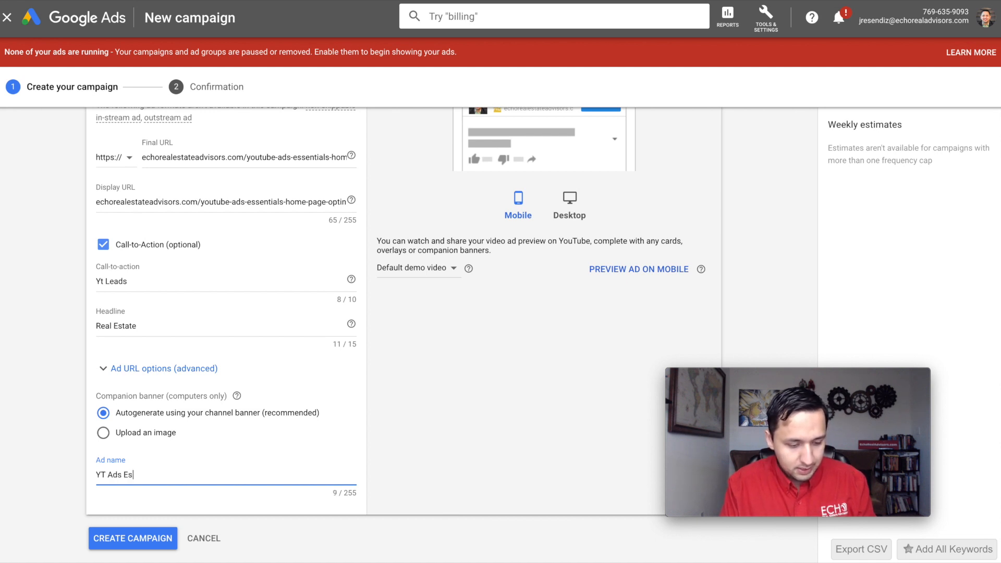
pyautogui.write('sentials Course')
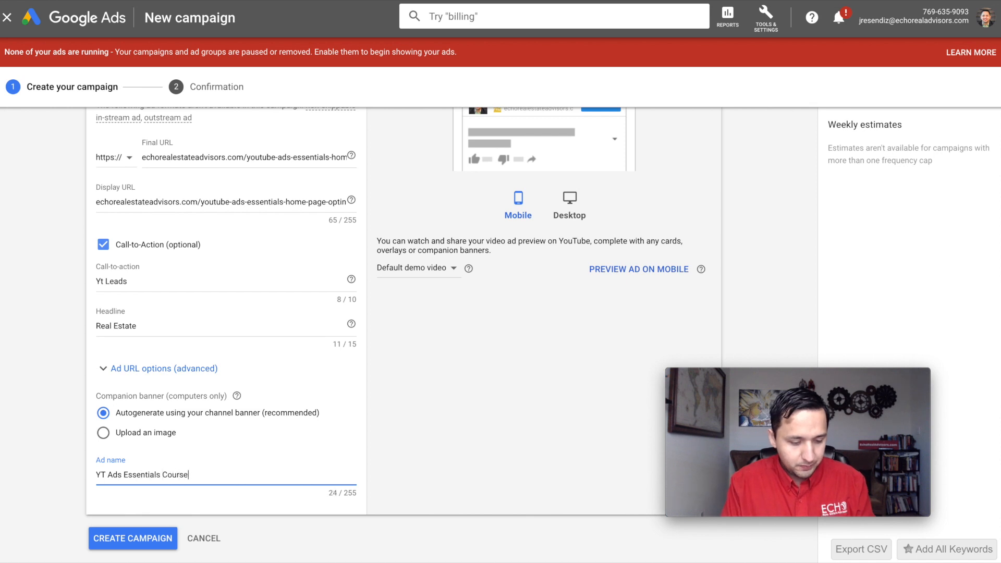
# Create the campaign with the completed settings and ad
pyautogui.scroll(-1, 636, 466)
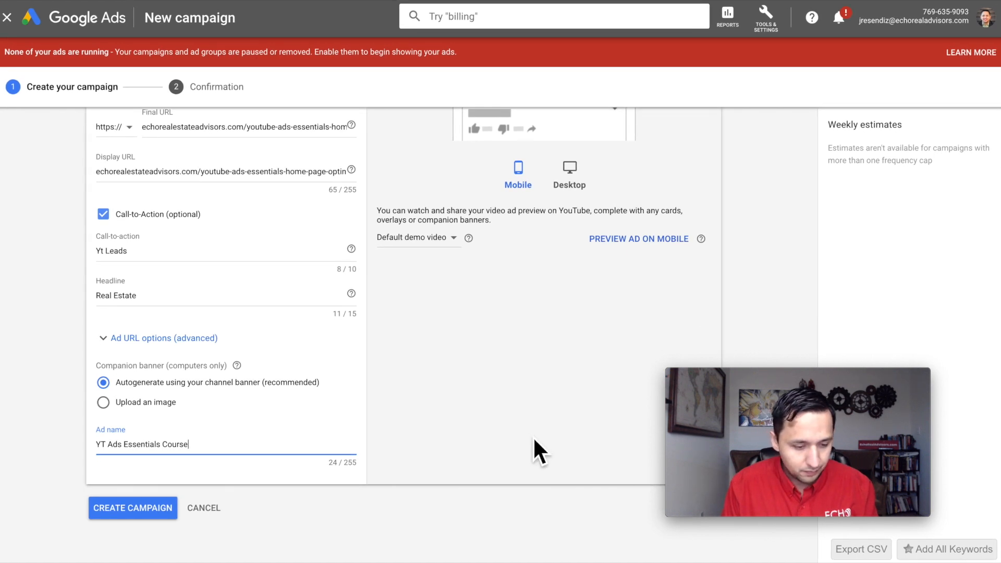
pyautogui.scroll(-3, 188, 493)
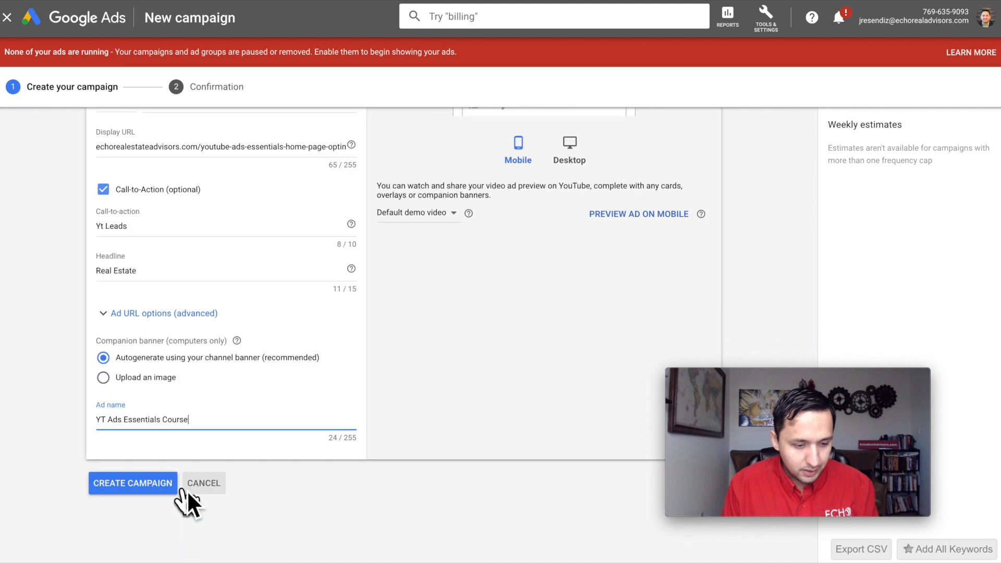
pyautogui.click(148, 412)
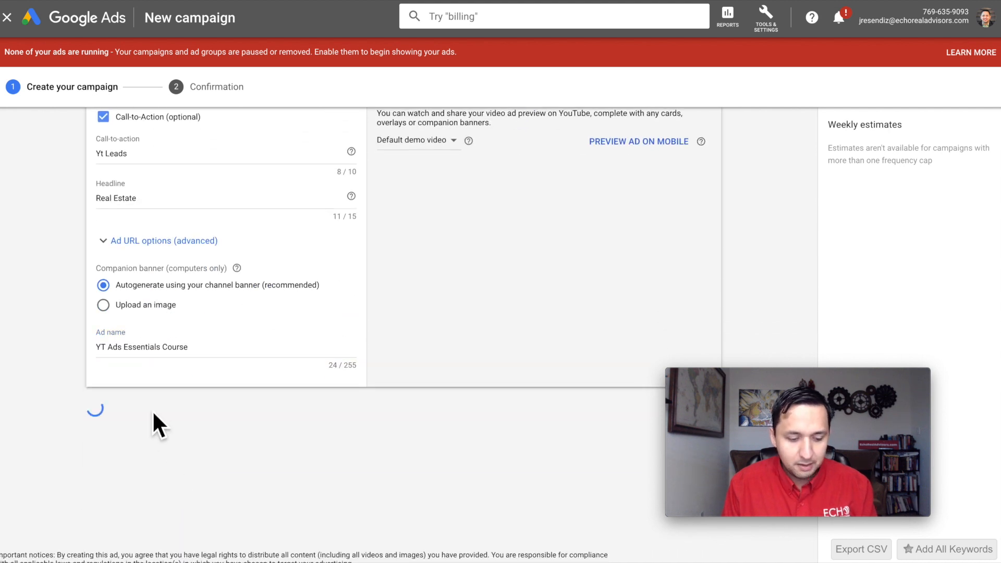